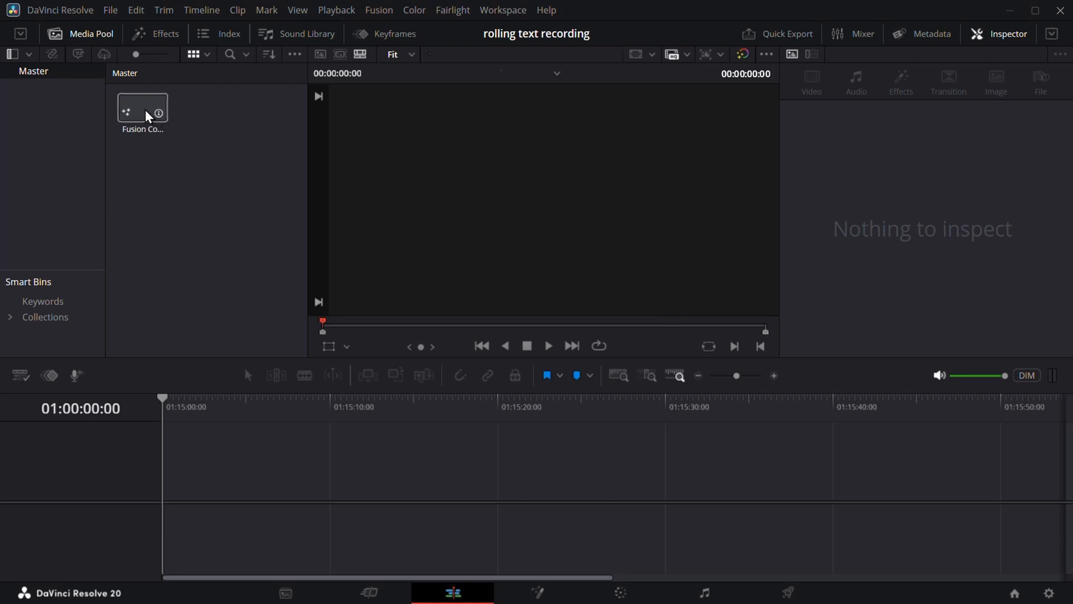
- Open the Fusion Composition clip on the Fusion page, with only MediaOut1 in the graph
click(536, 591)
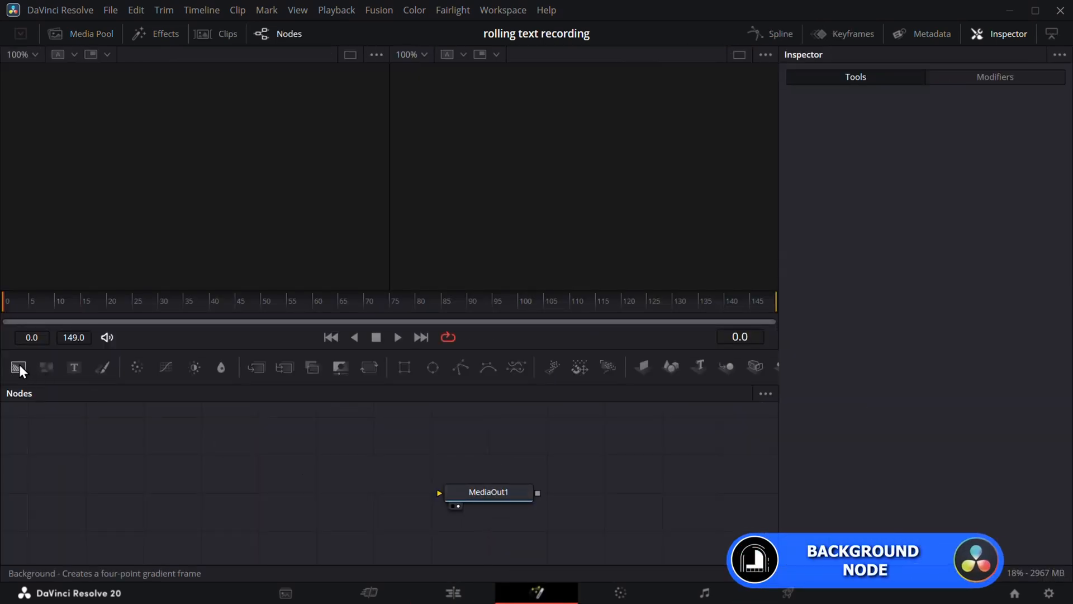
- Merge a transparent Background (Alpha 0) with Text+ reading VIDSMITH at tracking 1.075
drag(19, 365, 477, 497)
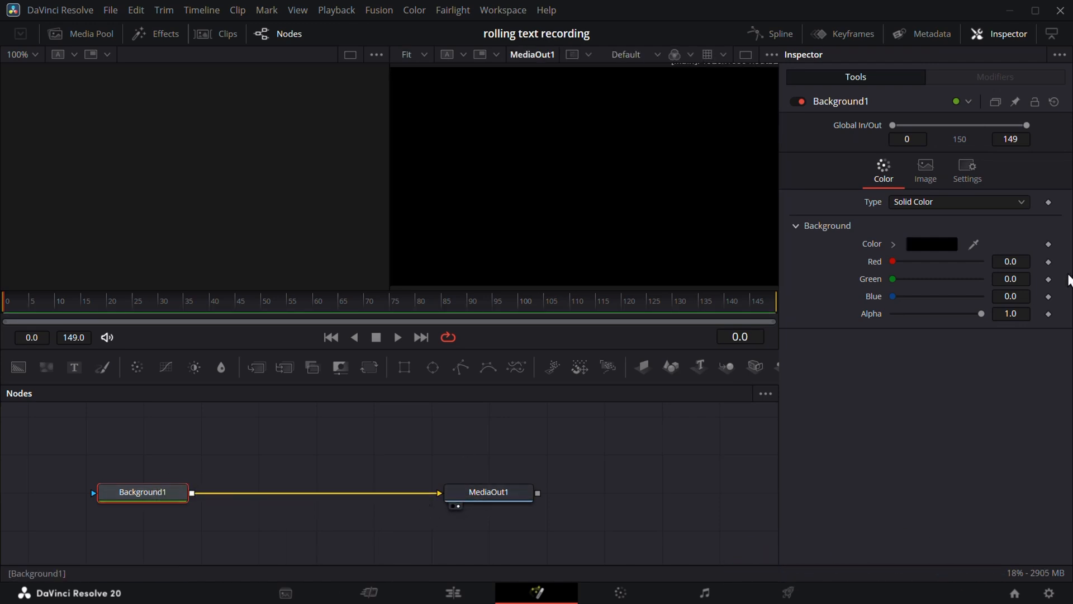
drag(983, 314, 849, 314)
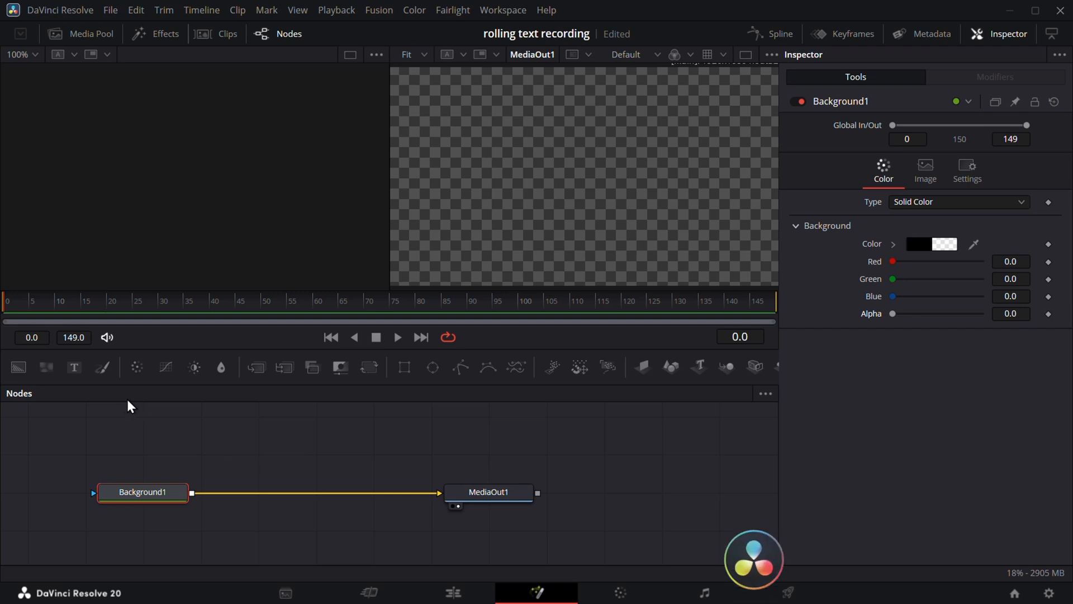
drag(74, 368, 191, 495)
click(267, 453)
click(930, 235)
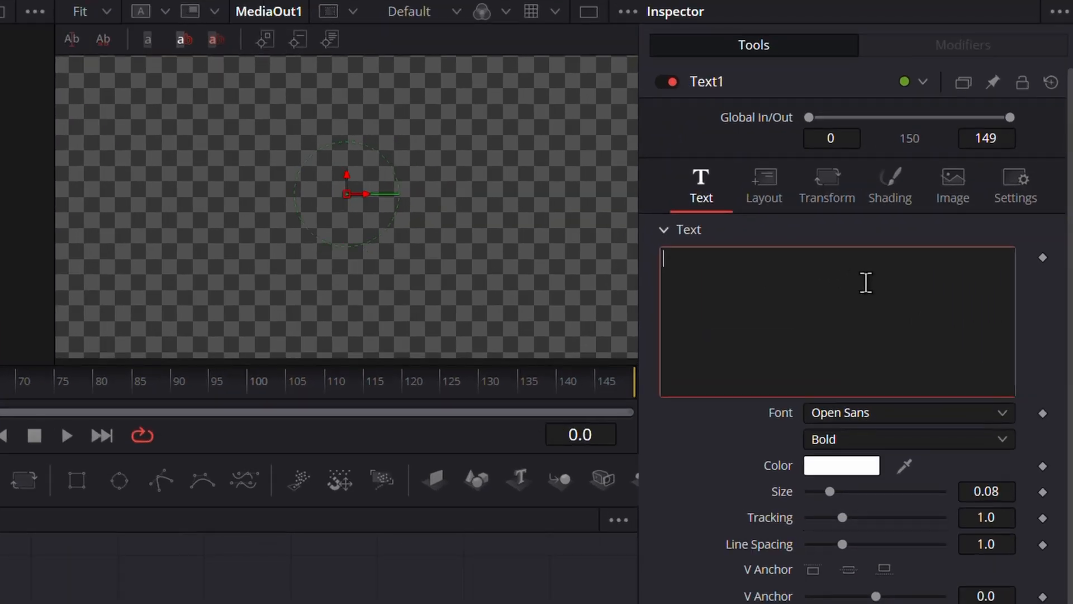
text(VID)
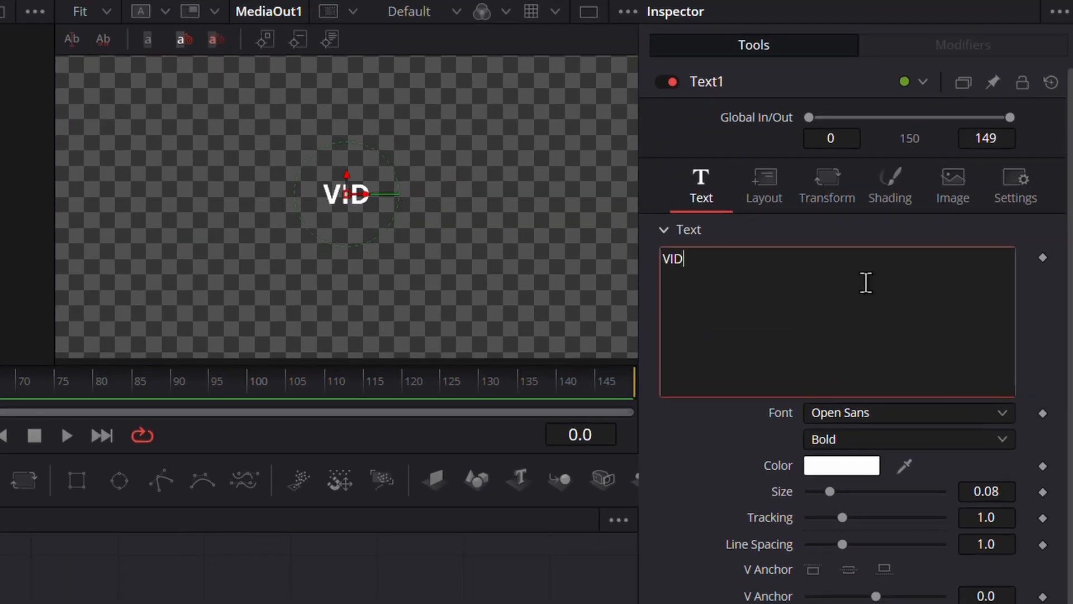
text(SMITH)
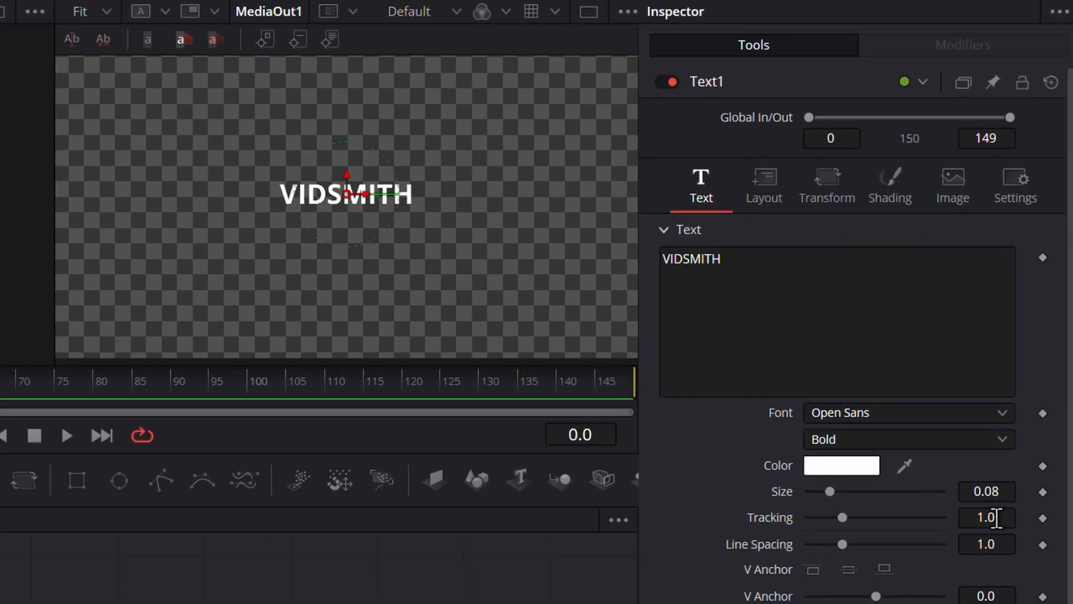
drag(998, 517, 1039, 517)
click(390, 464)
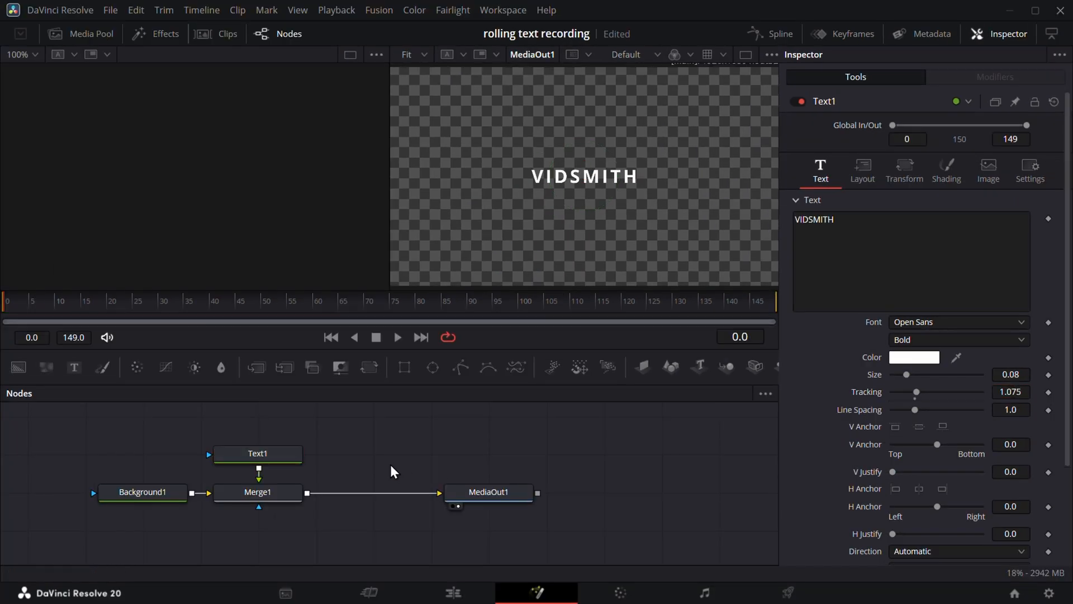
- Add a Duplicate node between Merge1 and MediaOut1
key(shift+space)
text(DUPLI)
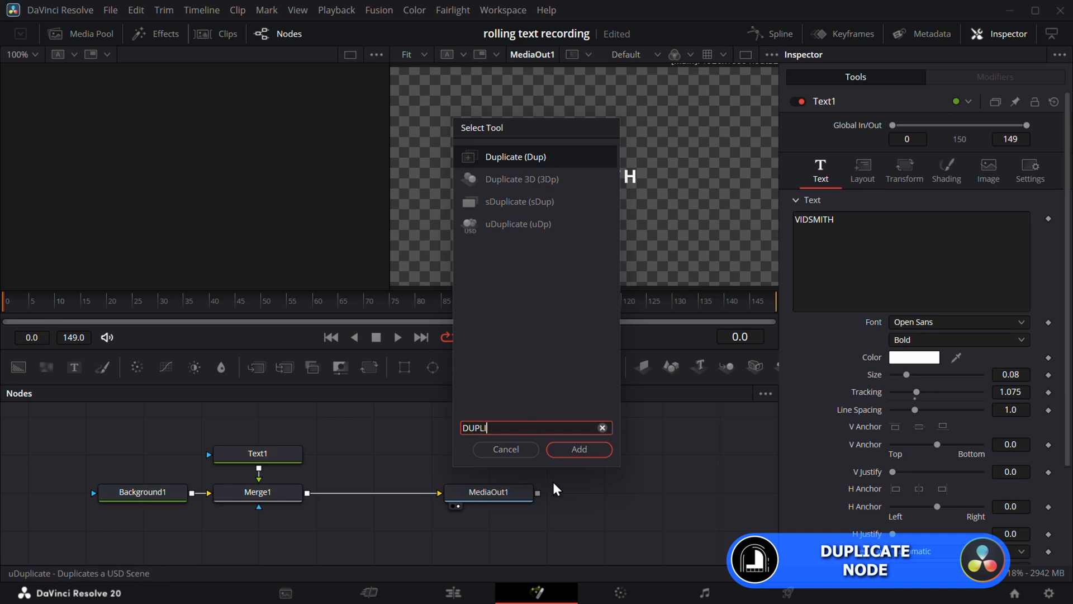
click(579, 449)
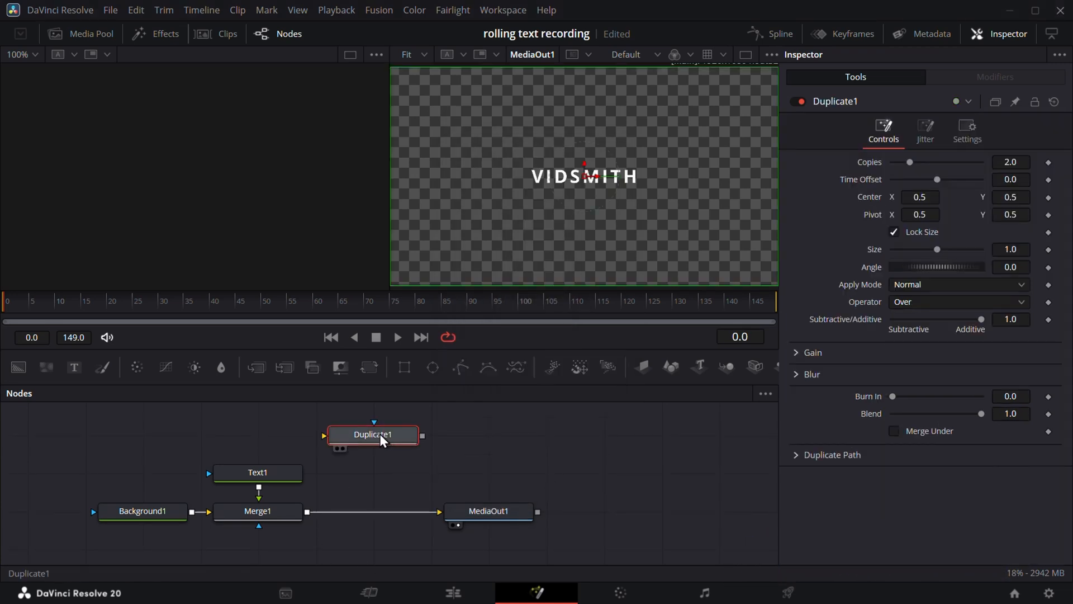
drag(382, 439, 366, 518)
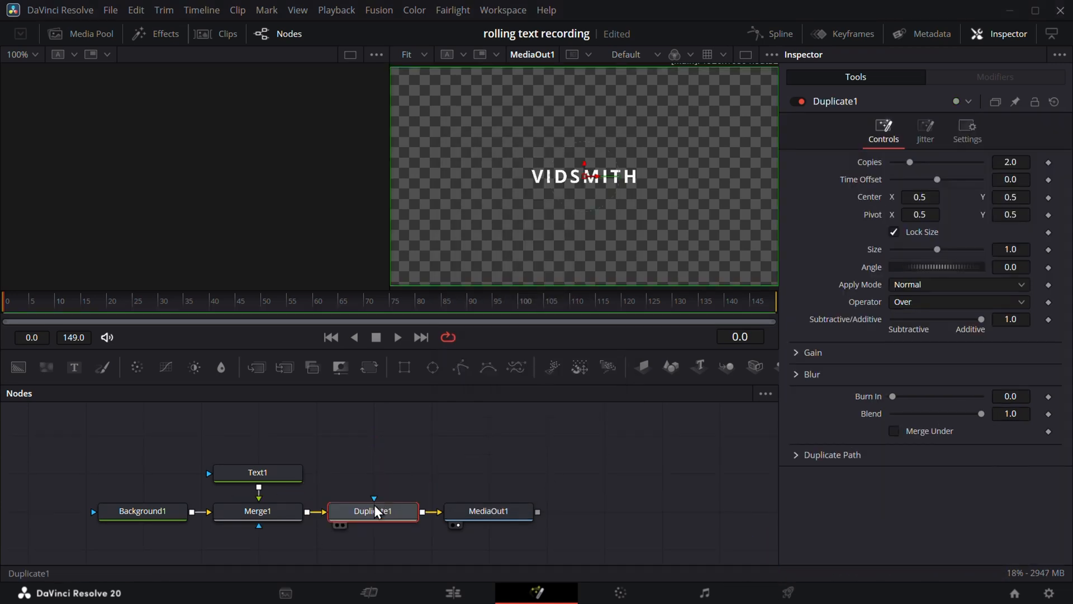
drag(528, 522, 643, 523)
- Set Duplicate1 to 15 copies stacked vertically with Center Y 0.605
click(390, 520)
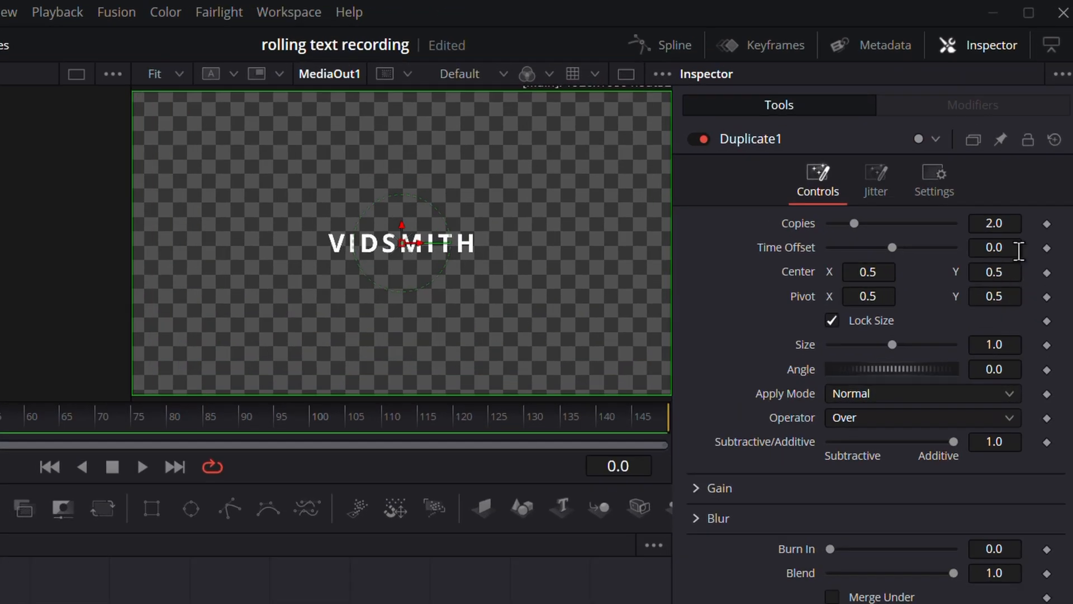
click(1016, 224)
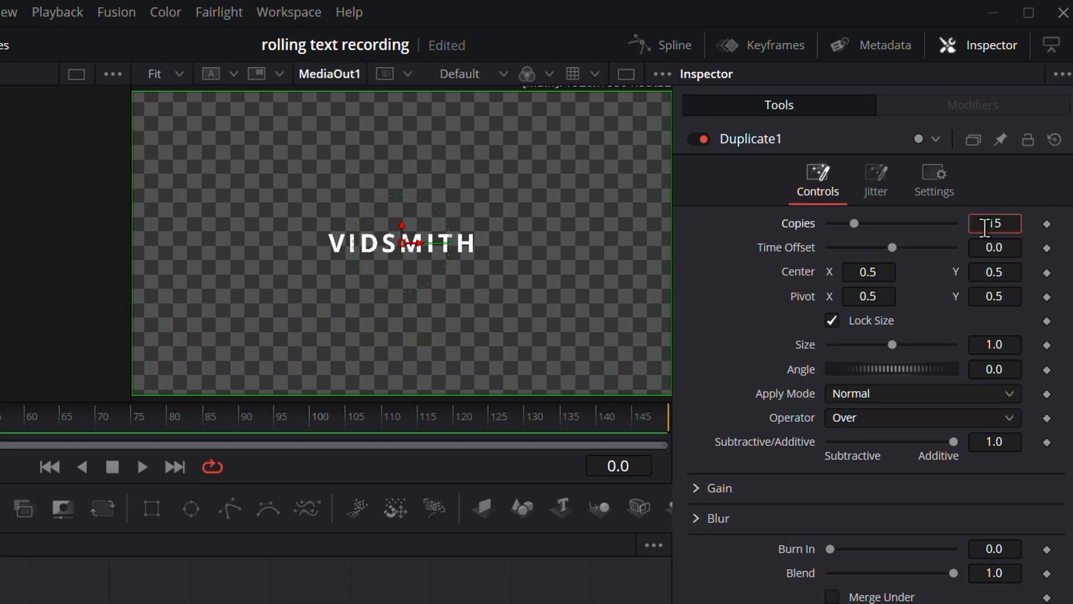
key(Return)
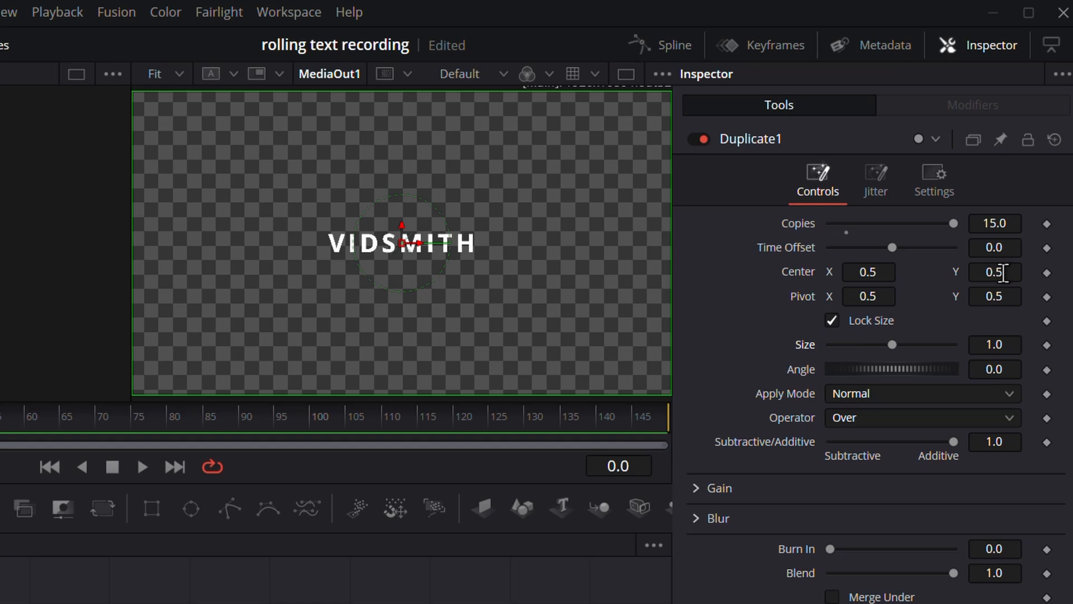
drag(1003, 272, 1062, 273)
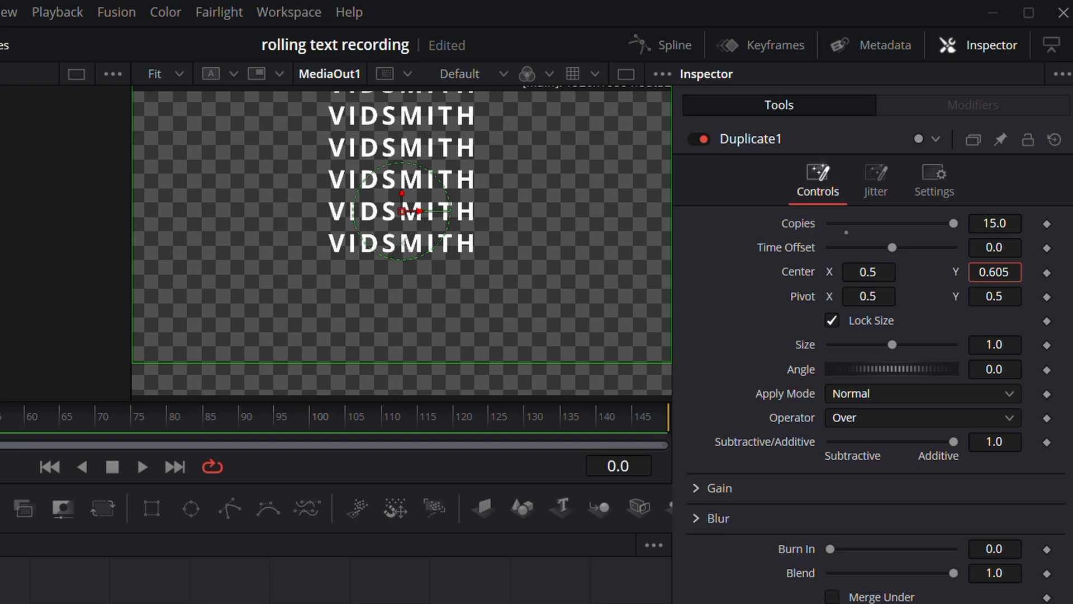
click(411, 599)
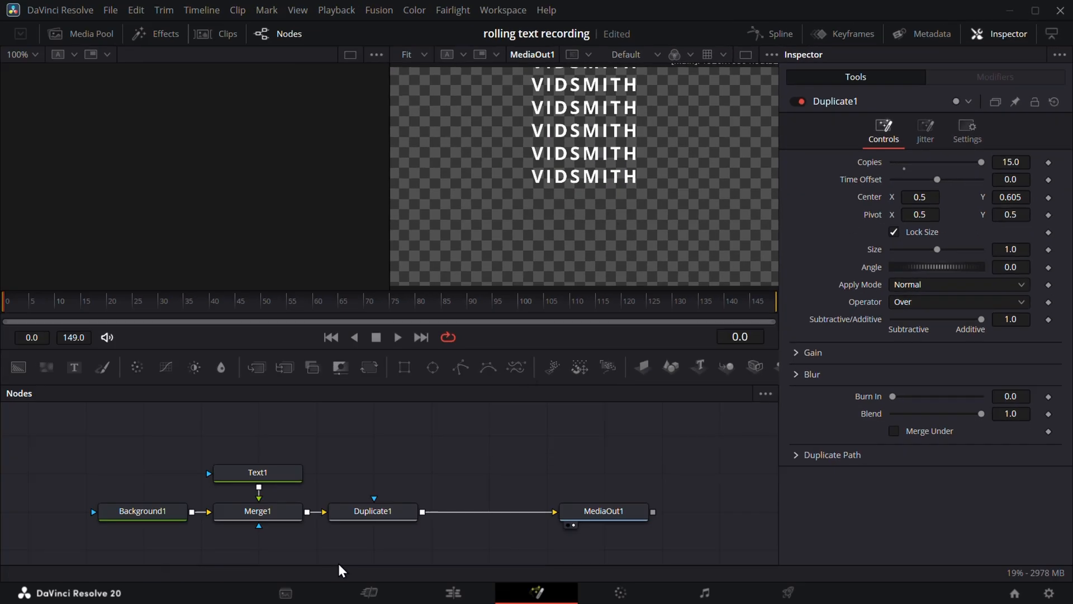
click(274, 475)
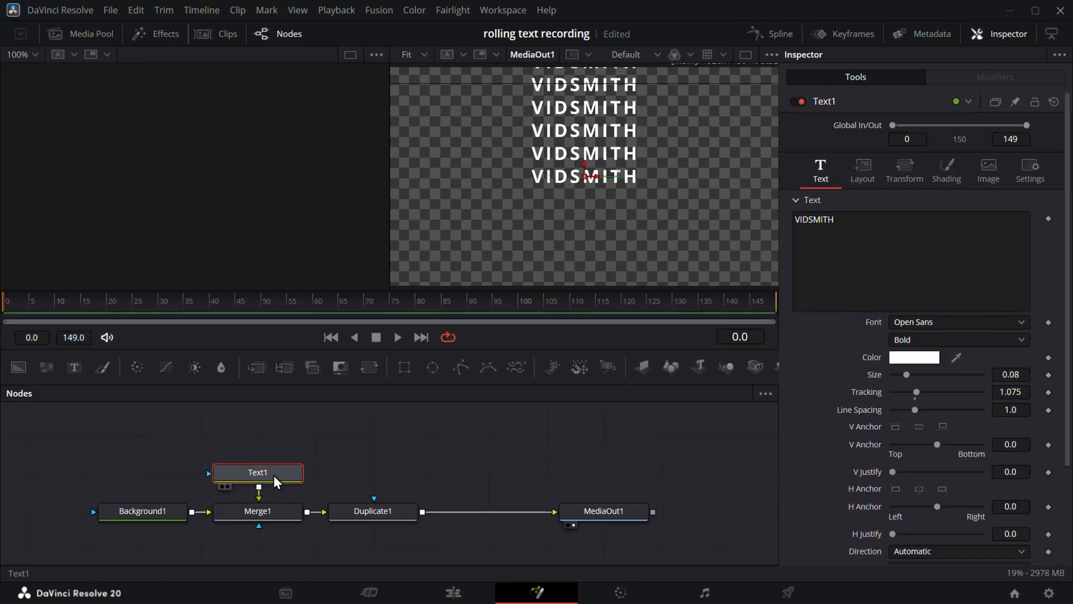
- Offset Text1's characters to Y -0.254 and tighten Duplicate1's Center Y to 0.59
click(918, 182)
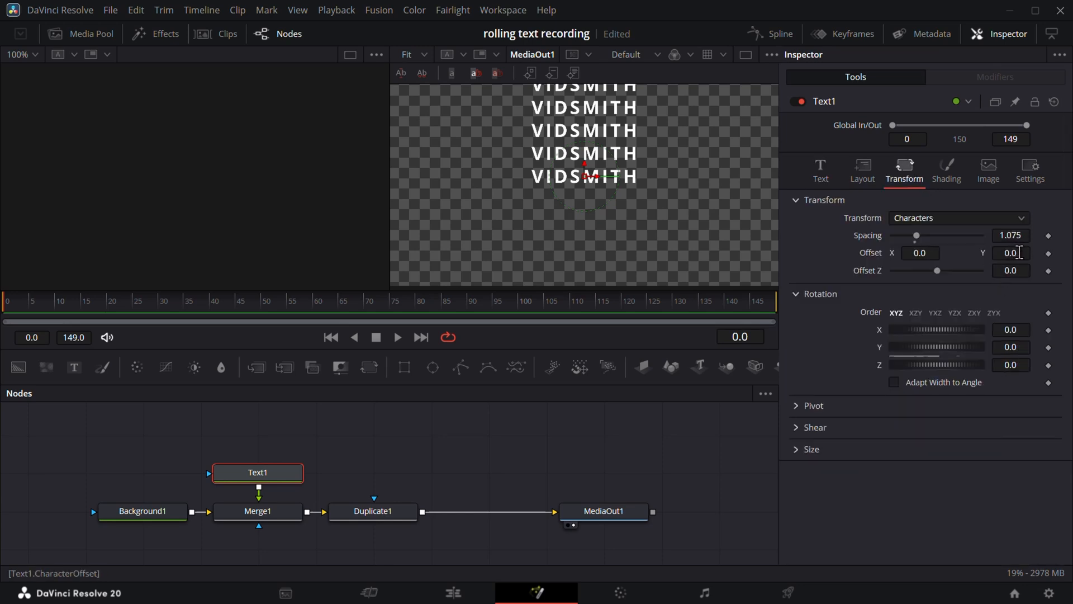
drag(1020, 253, 1021, 253)
scroll(618, 243, down, 1)
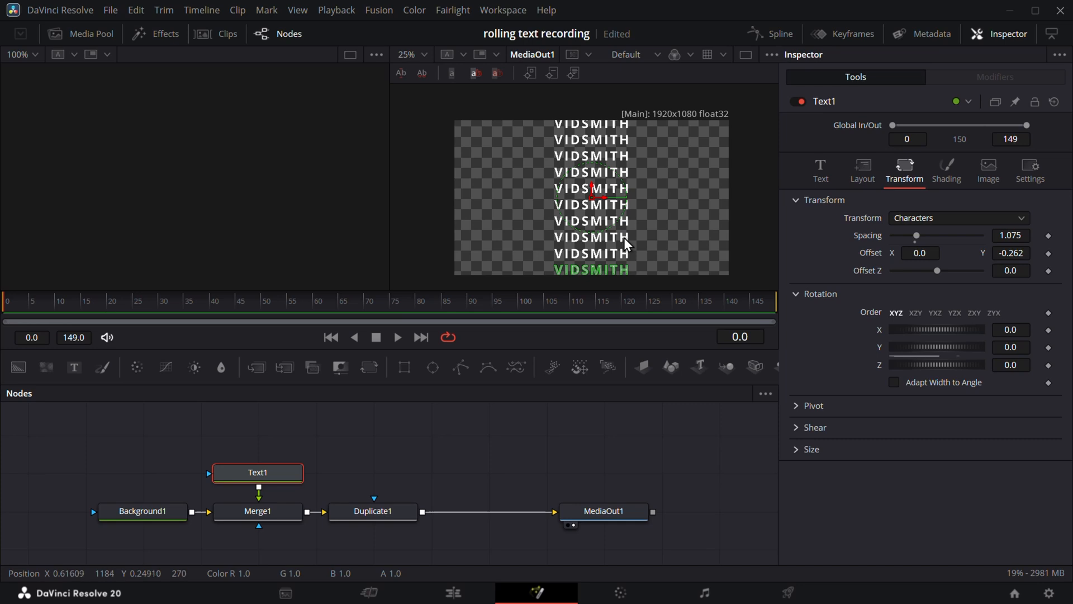
scroll(635, 233, down, 1)
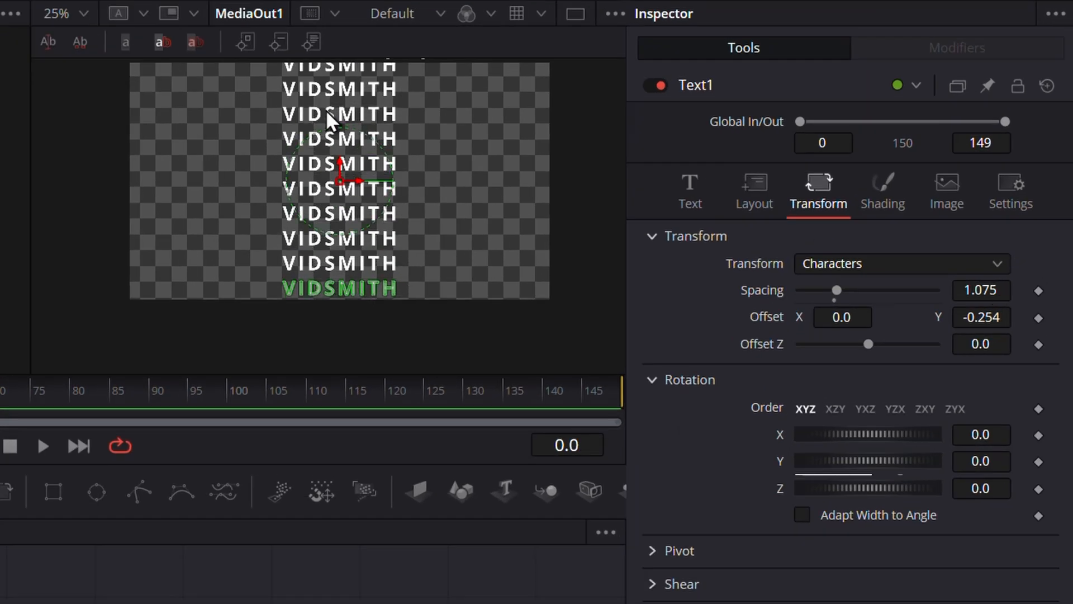
scroll(380, 81, up, 1)
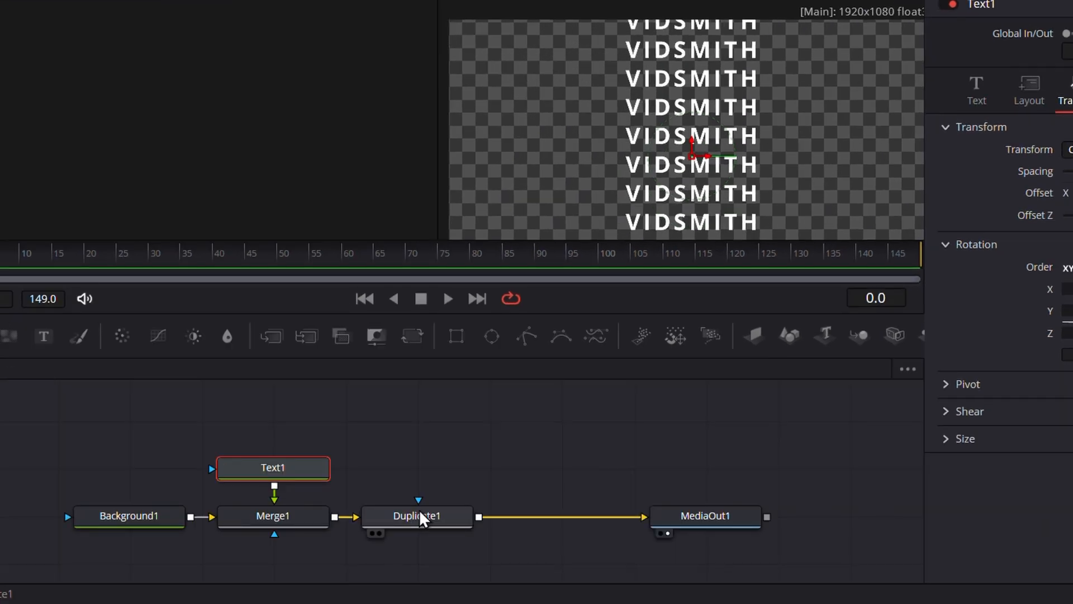
click(425, 517)
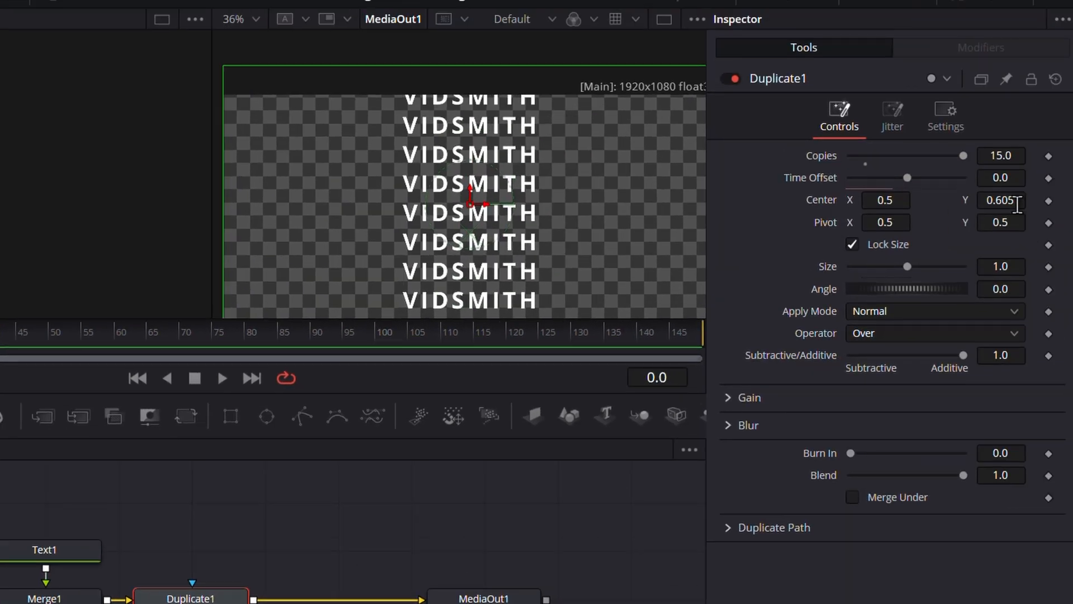
drag(1016, 205, 998, 199)
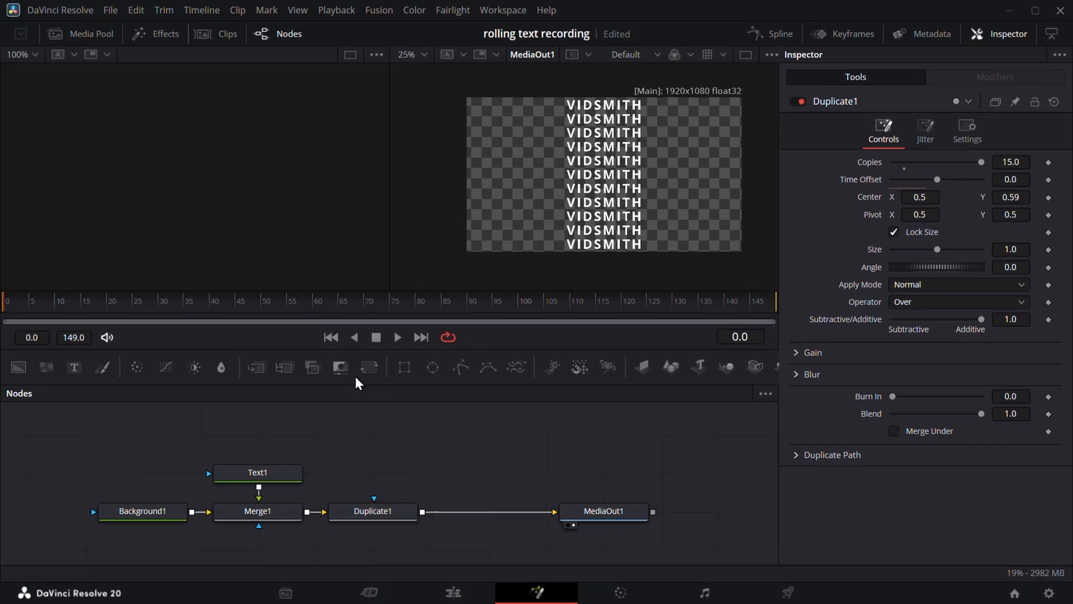
- Insert Transform1 after Duplicate1 with Edges set to Wrap and Center Y 0.537
drag(369, 367, 493, 523)
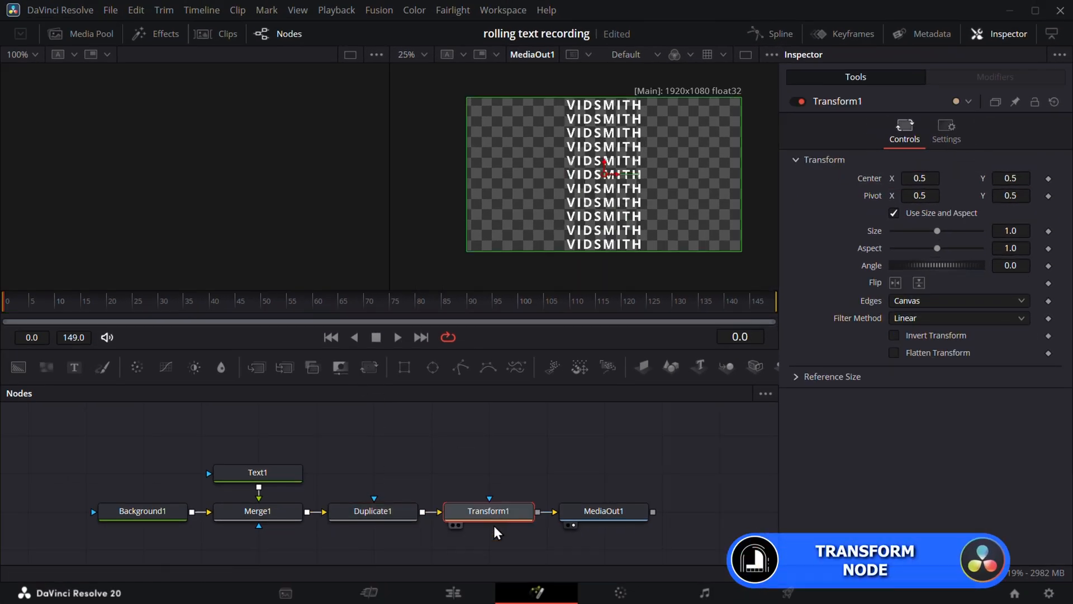
drag(603, 510, 662, 511)
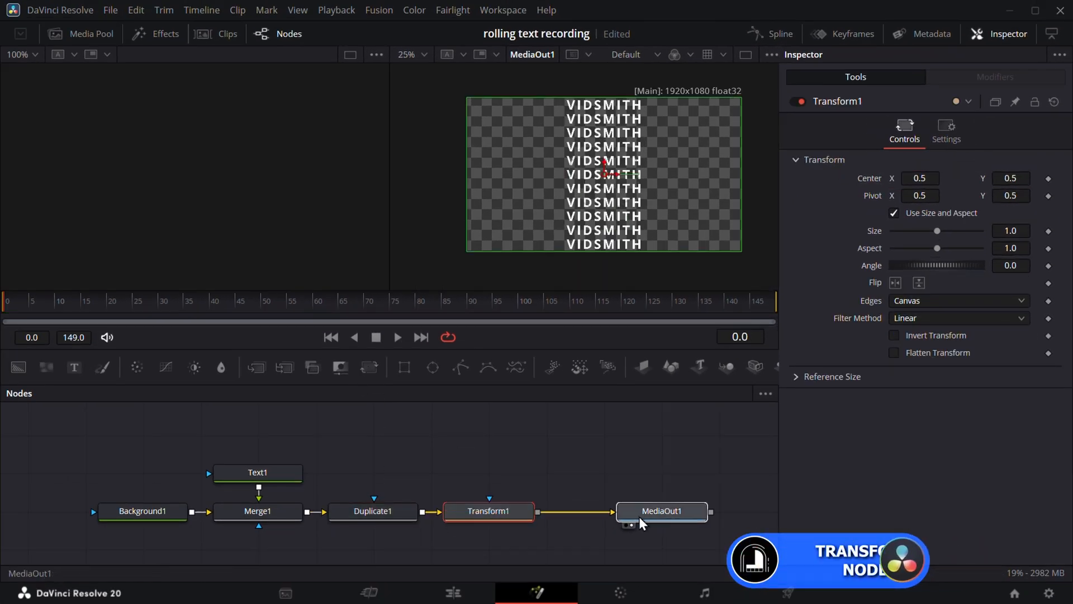
click(509, 516)
mouse_move(1013, 177)
mouse_down()
mouse_move(1056, 178)
mouse_move(997, 177)
mouse_move(1006, 178)
mouse_up()
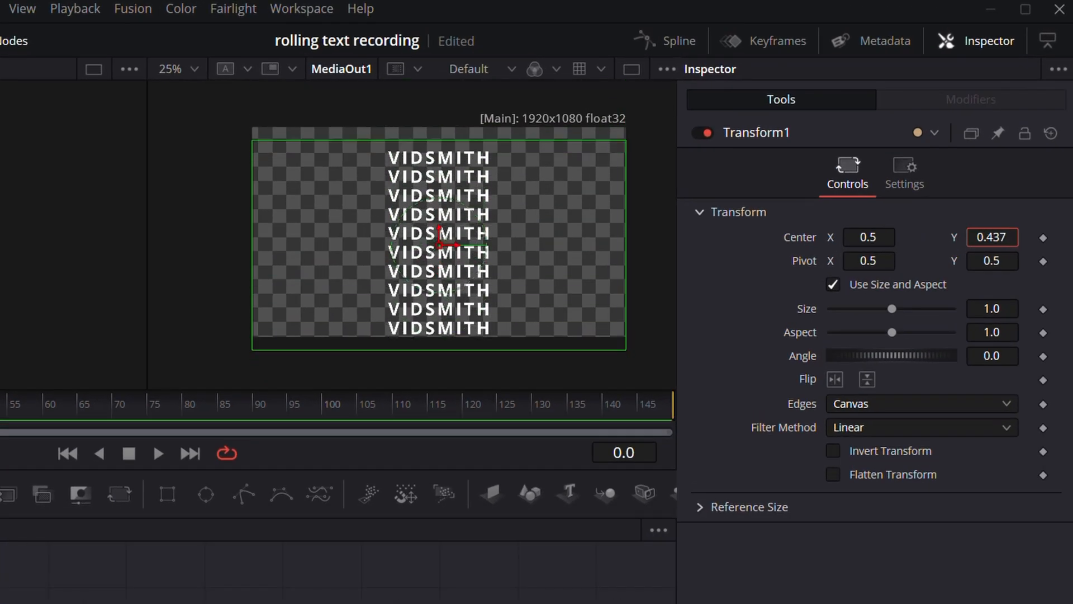
mouse_move(1006, 237)
mouse_down()
mouse_move(983, 237)
mouse_move(1006, 235)
mouse_up()
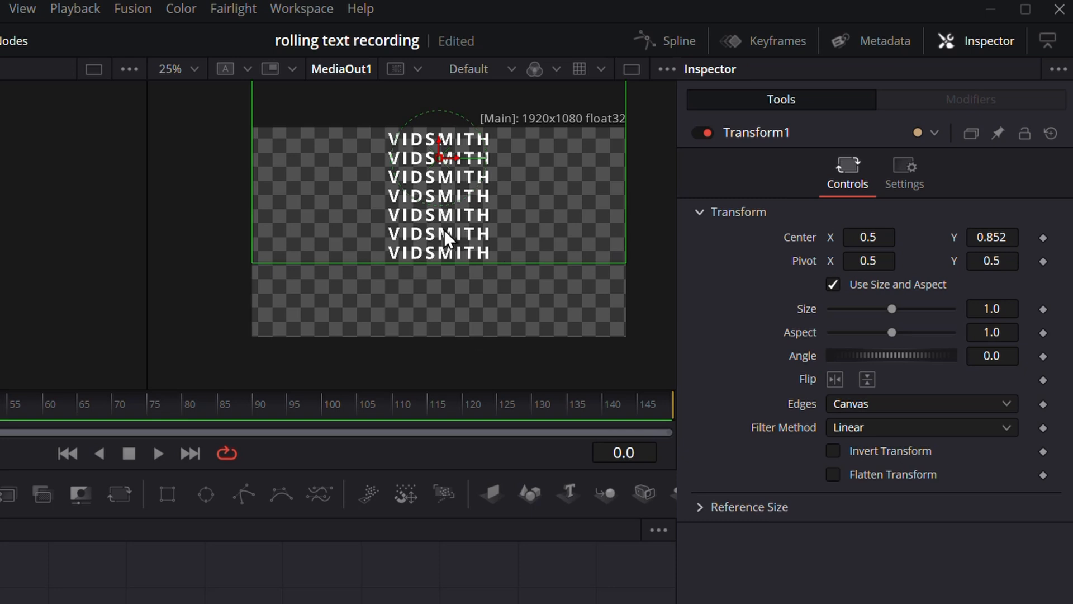
click(920, 403)
click(870, 449)
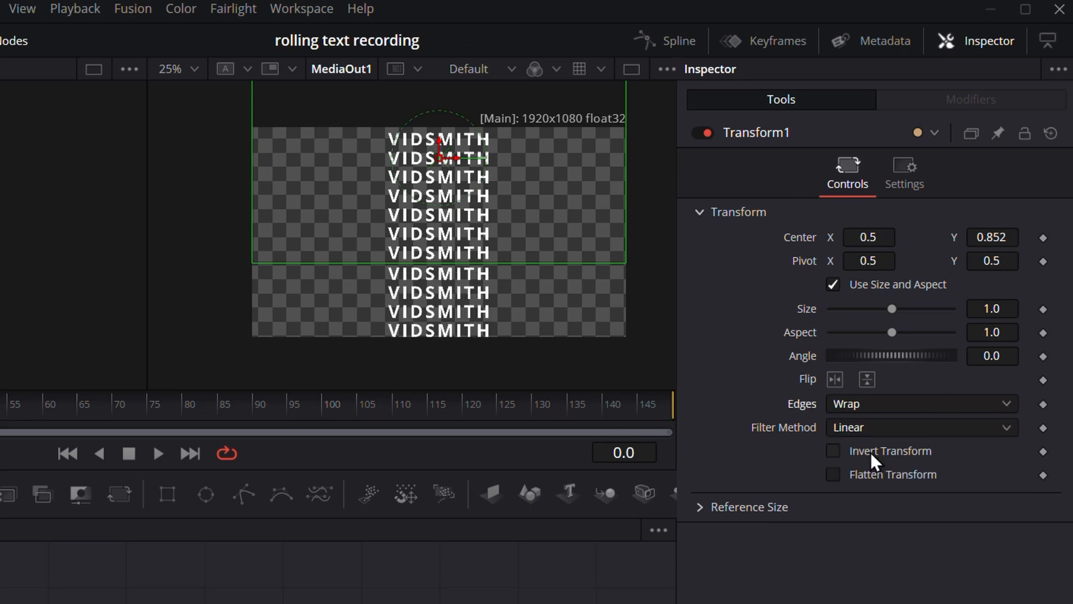
mouse_move(1006, 237)
mouse_down()
mouse_move(927, 237)
mouse_move(1006, 231)
mouse_up()
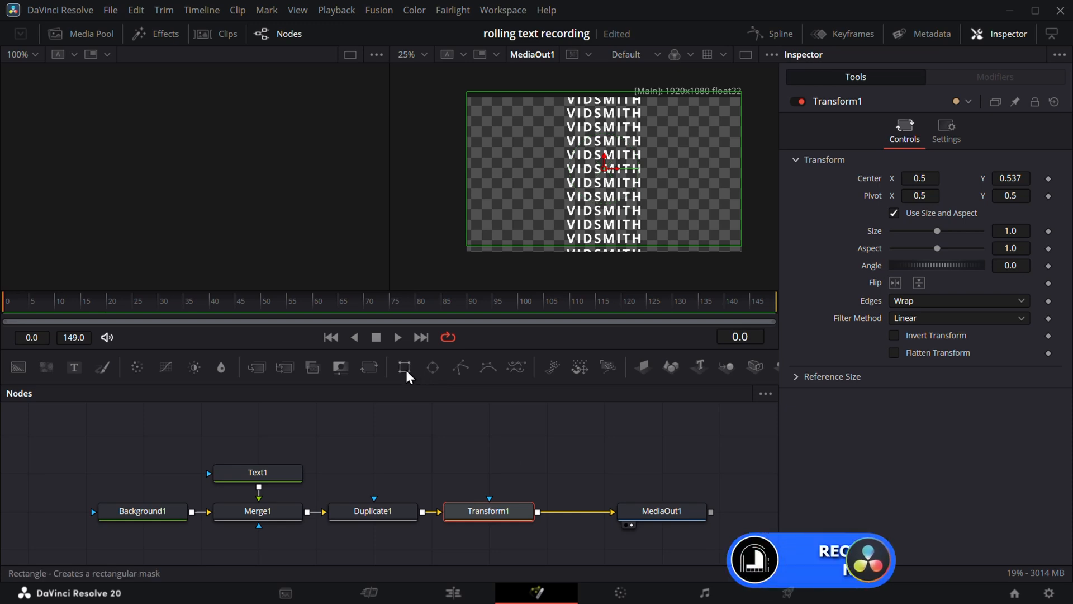
- Connect a Rectangle mask to Transform1's mask input
drag(405, 369, 489, 498)
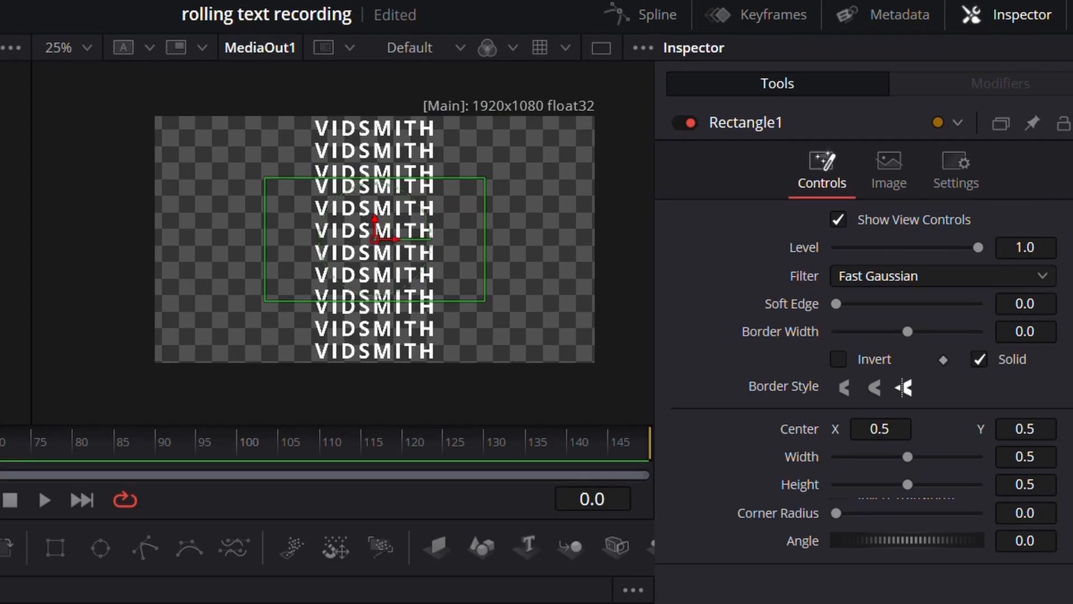
click(185, 603)
mouse_move(1018, 242)
mouse_down()
mouse_move(1048, 242)
mouse_move(1000, 242)
mouse_move(1052, 242)
mouse_move(982, 242)
mouse_move(1032, 242)
mouse_move(982, 242)
mouse_move(1030, 243)
mouse_move(985, 243)
mouse_move(1000, 243)
mouse_up()
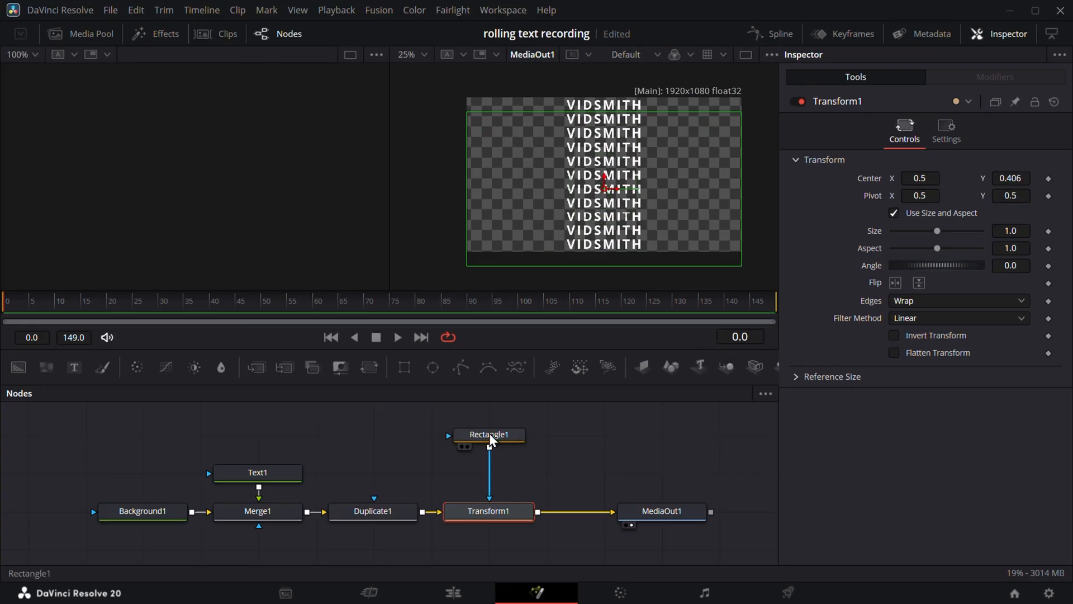
- Shape Rectangle1 to width 0.052845, height 1.125, Center X 0.373 over the V column
click(489, 438)
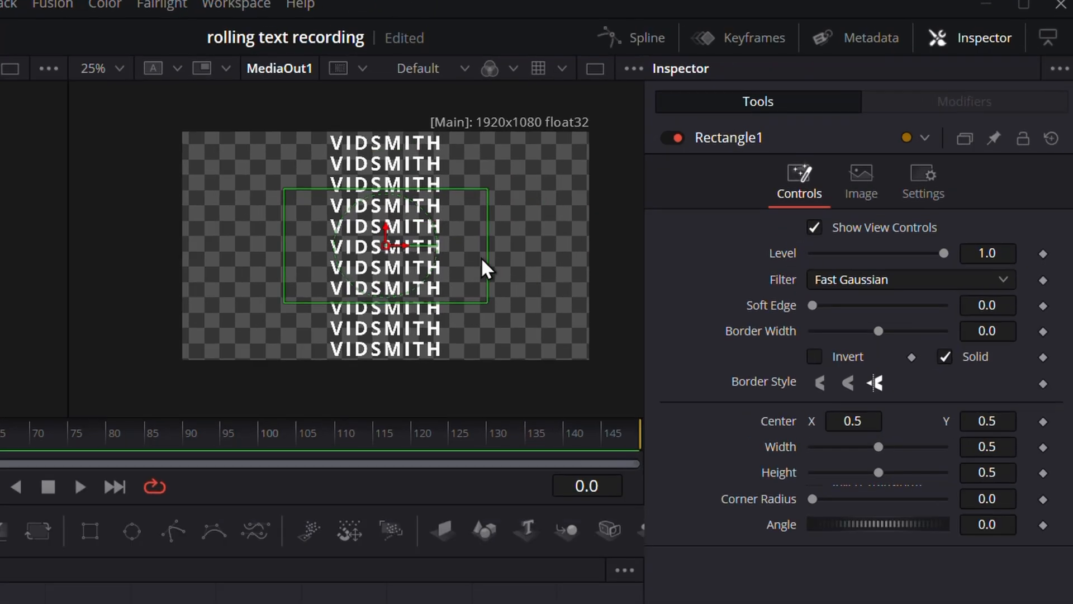
drag(668, 189, 612, 185)
drag(396, 253, 394, 253)
drag(391, 302, 390, 371)
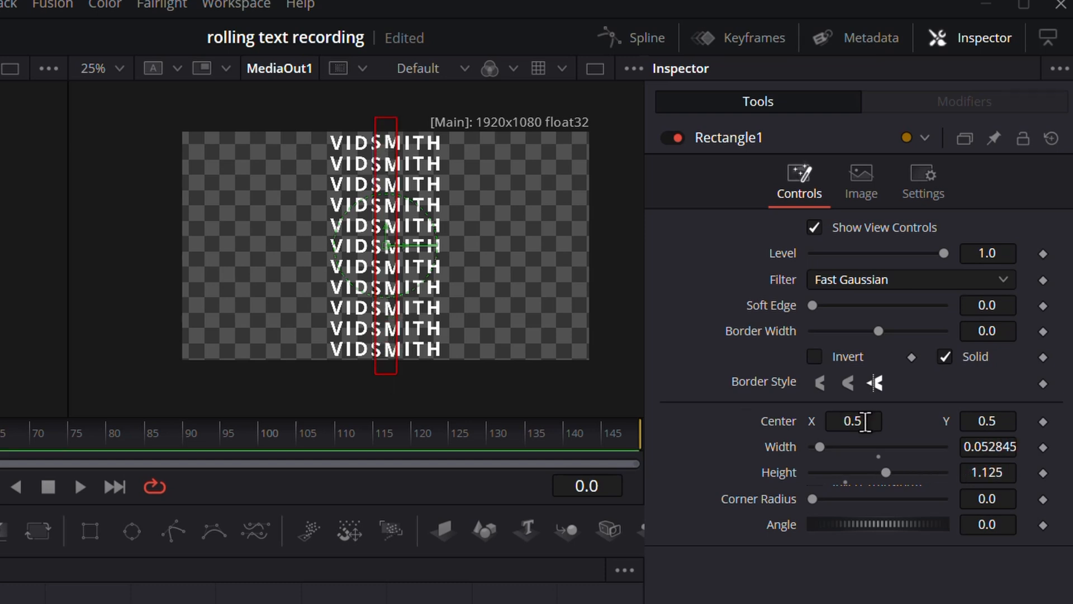
drag(865, 421, 854, 422)
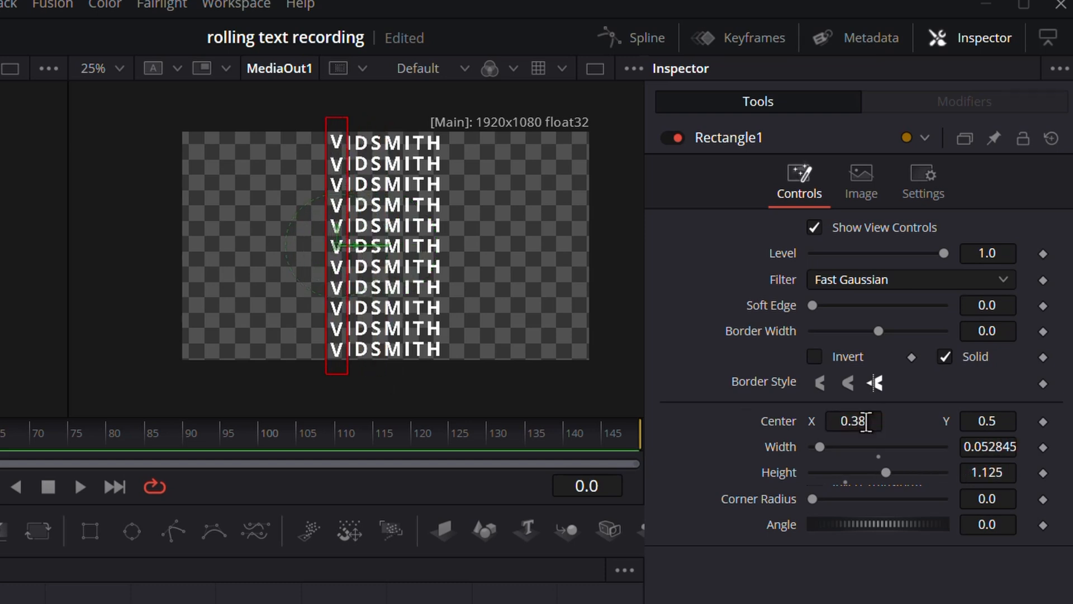
scroll(351, 266, up, 3)
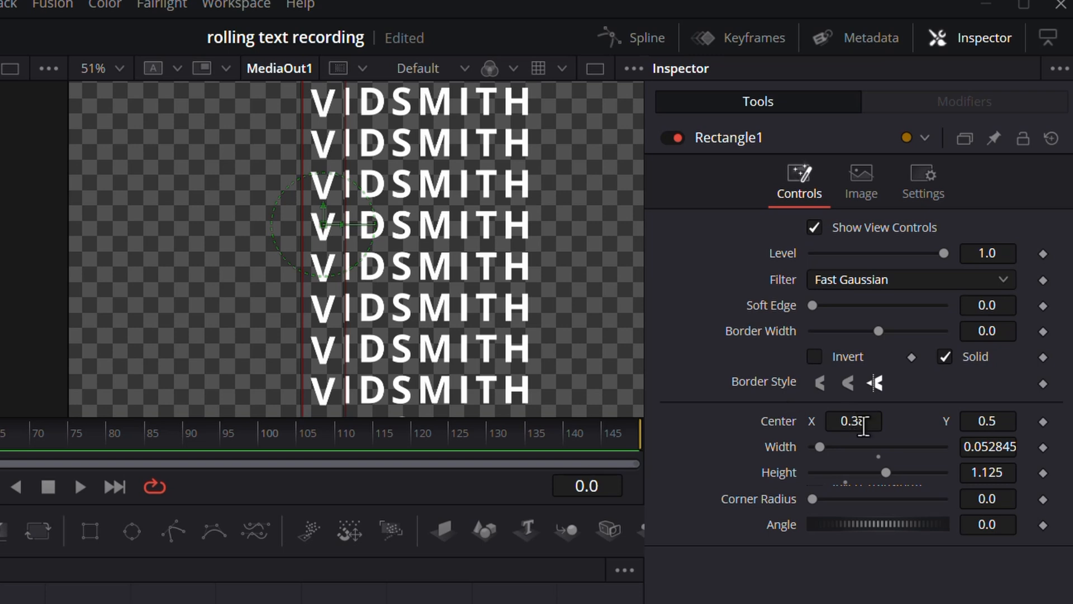
drag(864, 425, 860, 426)
scroll(419, 268, down, 3)
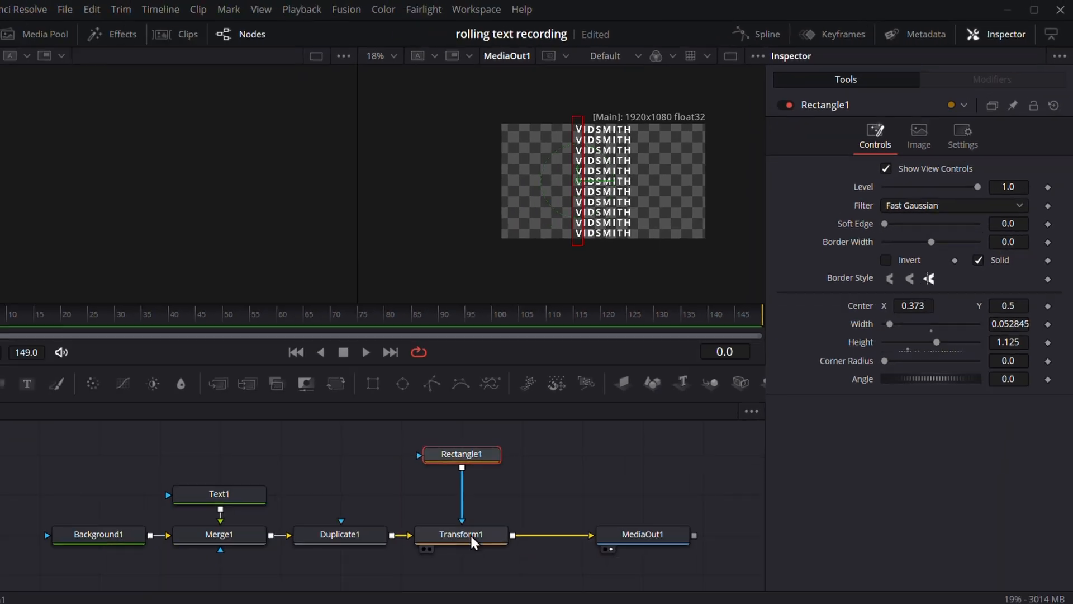
- Shift Transform1's Center Y to check only the masked column moves
click(472, 541)
drag(1007, 185, 959, 177)
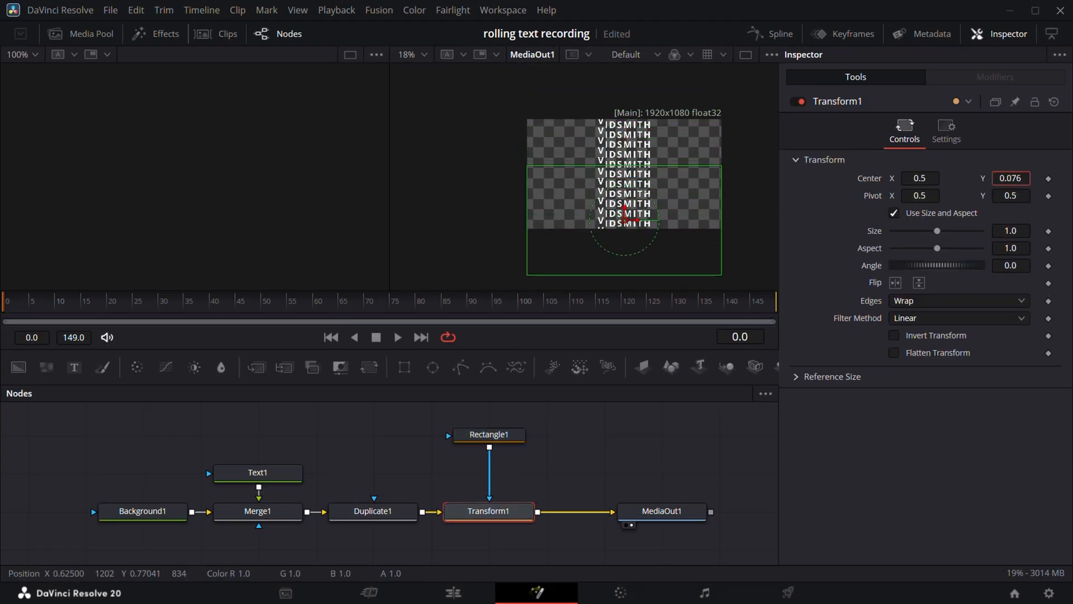
drag(856, 179, 894, 179)
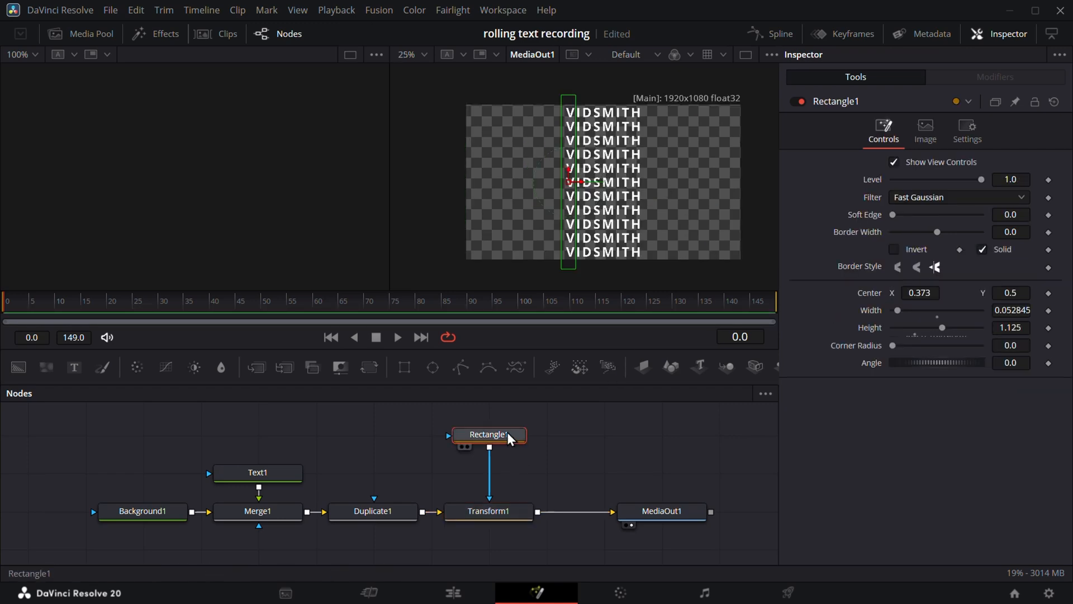
- Paste a second rectangle mask and narrow its strip over another letter column
key(ctrl+v)
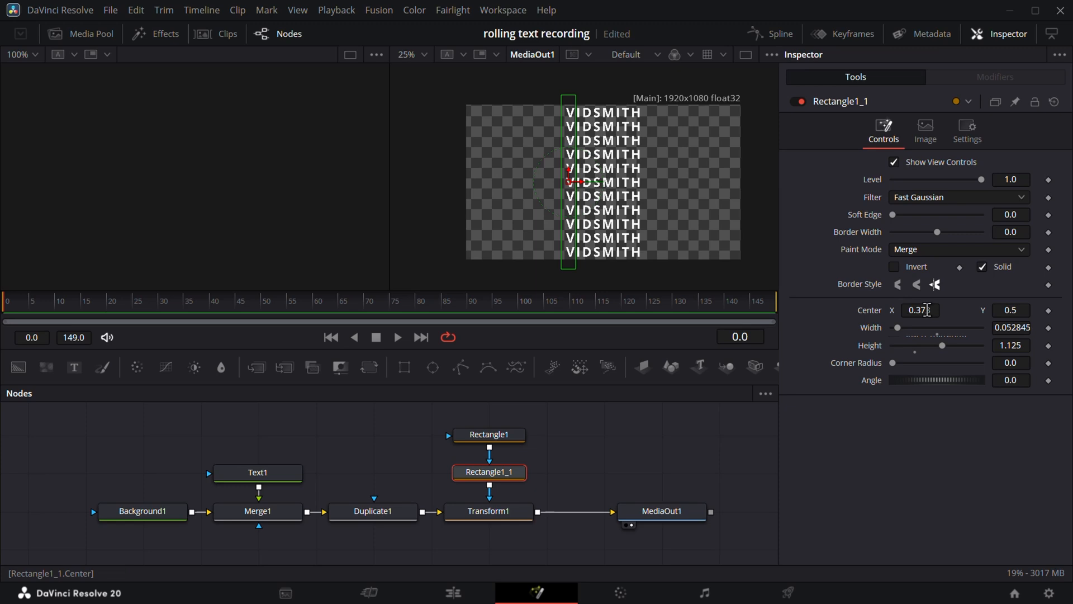
mouse_move(927, 310)
mouse_down()
mouse_move(967, 310)
mouse_move(926, 309)
mouse_up()
scroll(625, 226, up, 3)
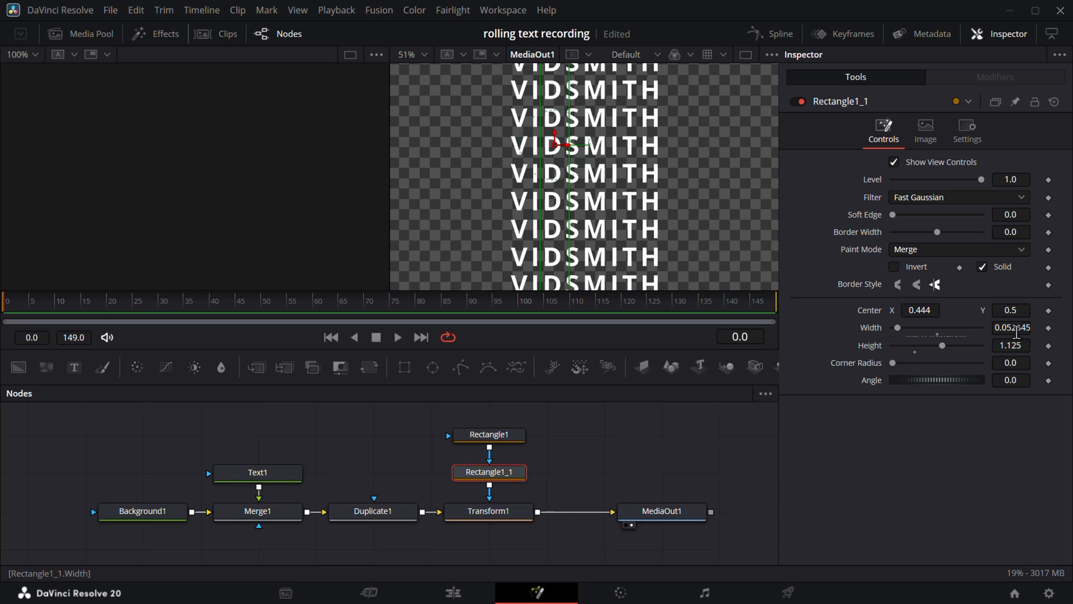
drag(1021, 327, 1013, 326)
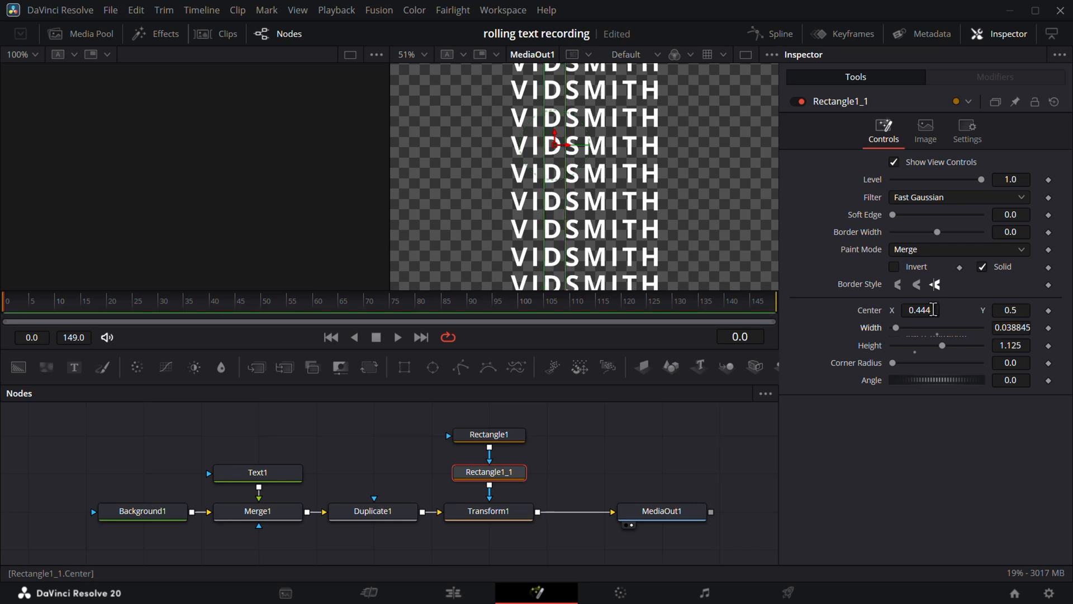
drag(933, 310, 929, 310)
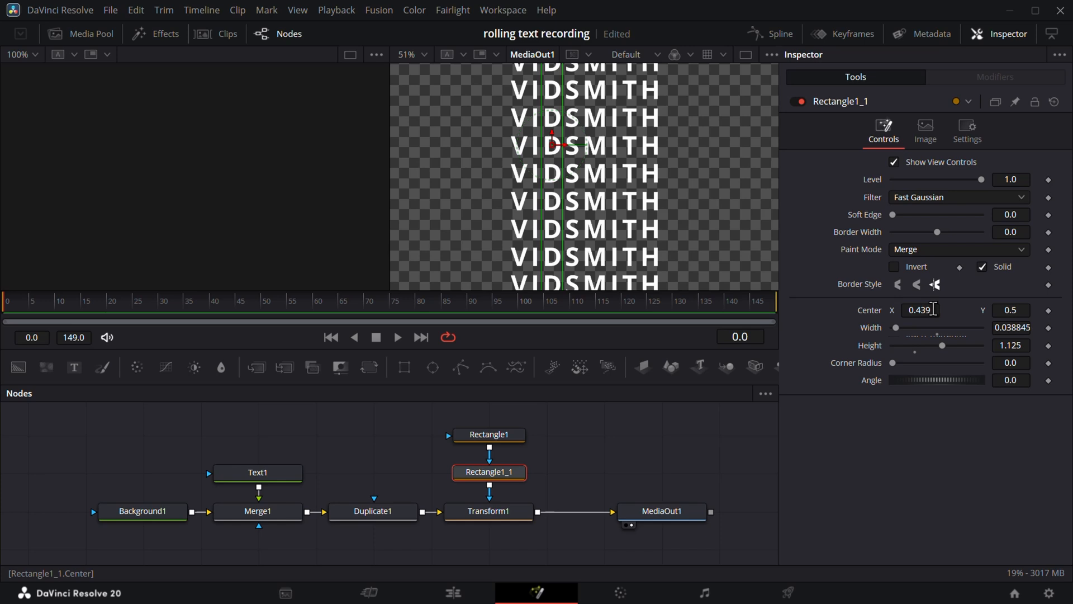
scroll(571, 197, down, 1)
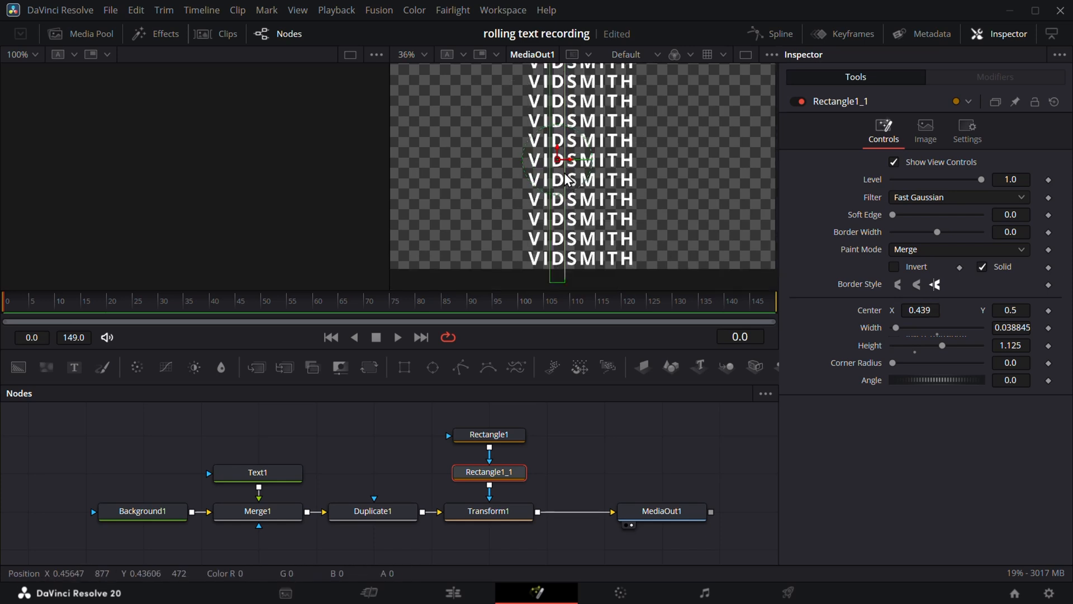
- Paste a third rectangle mask and move its strip right over another letter
ctrl+click(502, 472)
scroll(499, 470, down, 3)
mouse_move(499, 472)
mouse_down()
mouse_move(501, 442)
mouse_move(485, 466)
mouse_up()
key(ctrl+v)
drag(920, 311, 999, 310)
drag(418, 409, 474, 501)
- Chain a fourth rectangle copy into Transform1's mask and test the vertical shift
drag(458, 492, 457, 460)
click(534, 468)
key(ctrl+v)
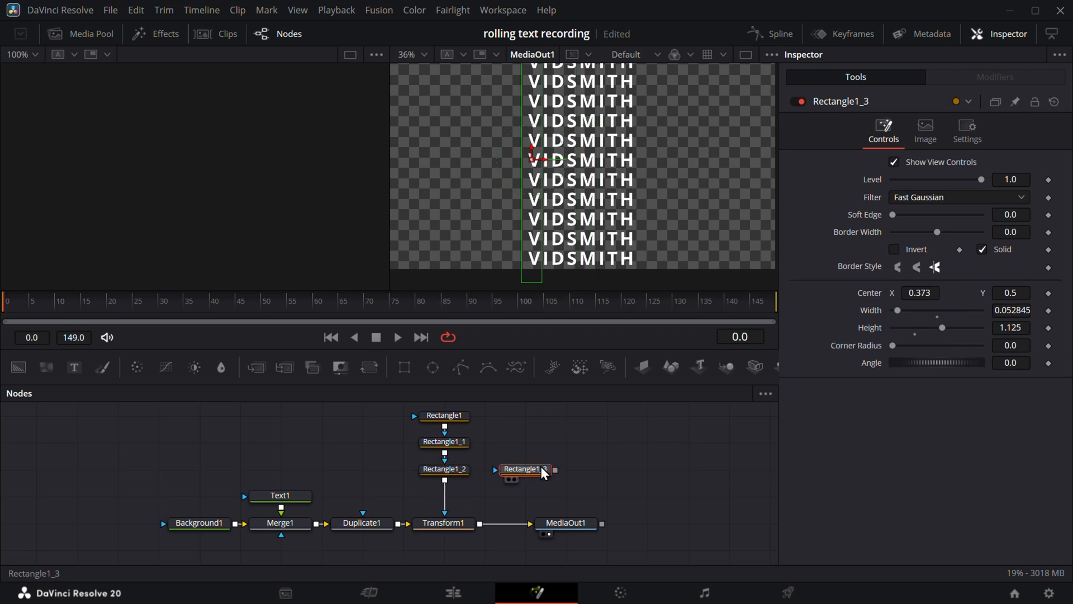
drag(392, 416, 423, 417)
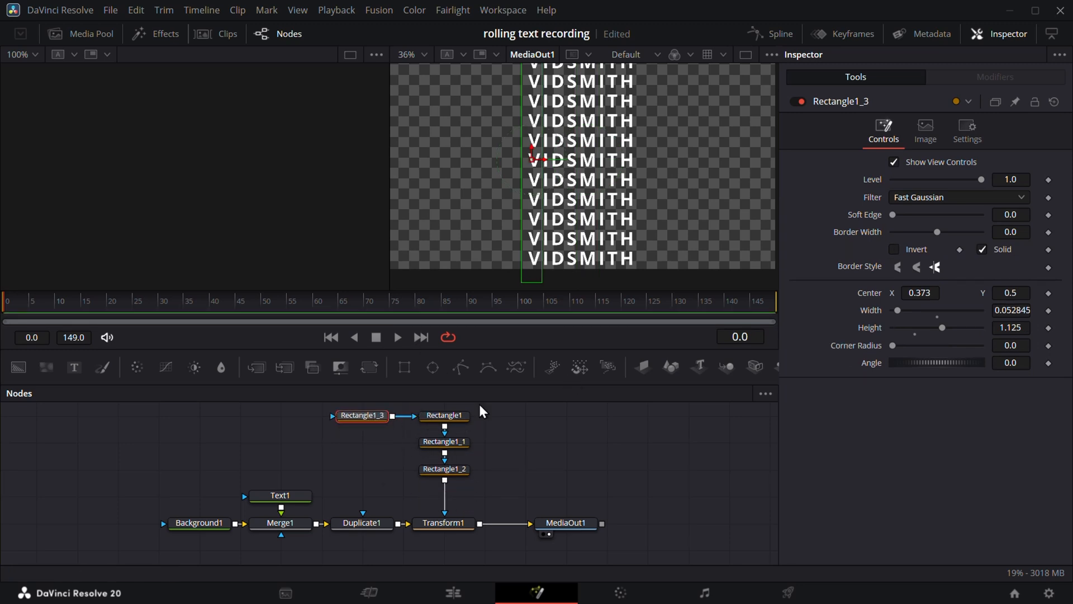
drag(531, 160, 628, 160)
mouse_move(365, 414)
mouse_down()
mouse_move(487, 496)
mouse_move(451, 496)
mouse_up()
click(452, 515)
click(451, 520)
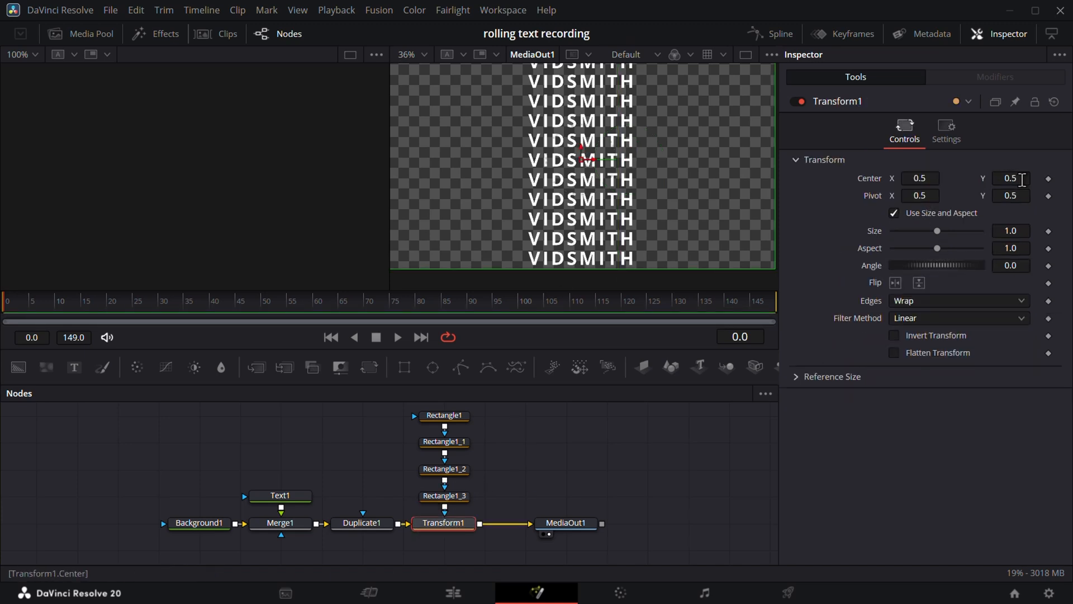
drag(1022, 179, 918, 179)
- Set the fourth strip to width 0.033845 at Center X 0.581, then retest Transform1
click(445, 498)
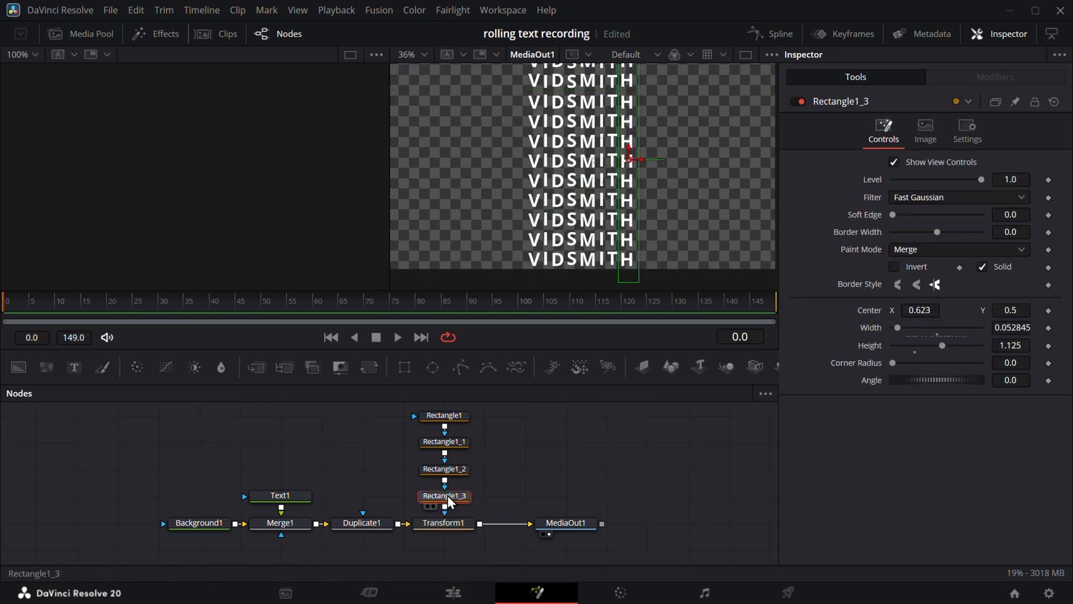
drag(937, 310, 919, 310)
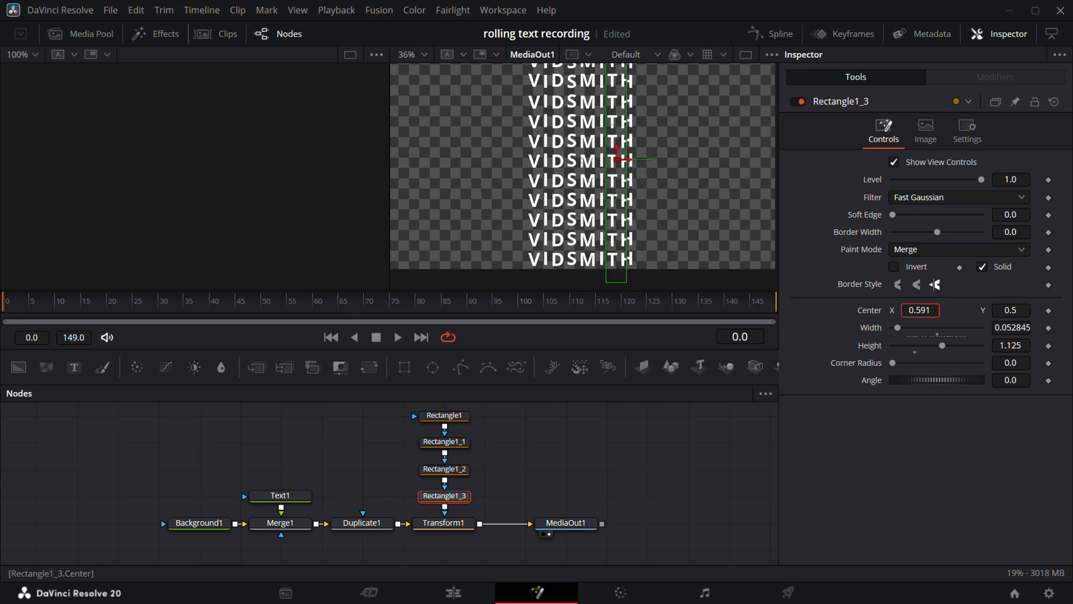
drag(1025, 328, 1014, 329)
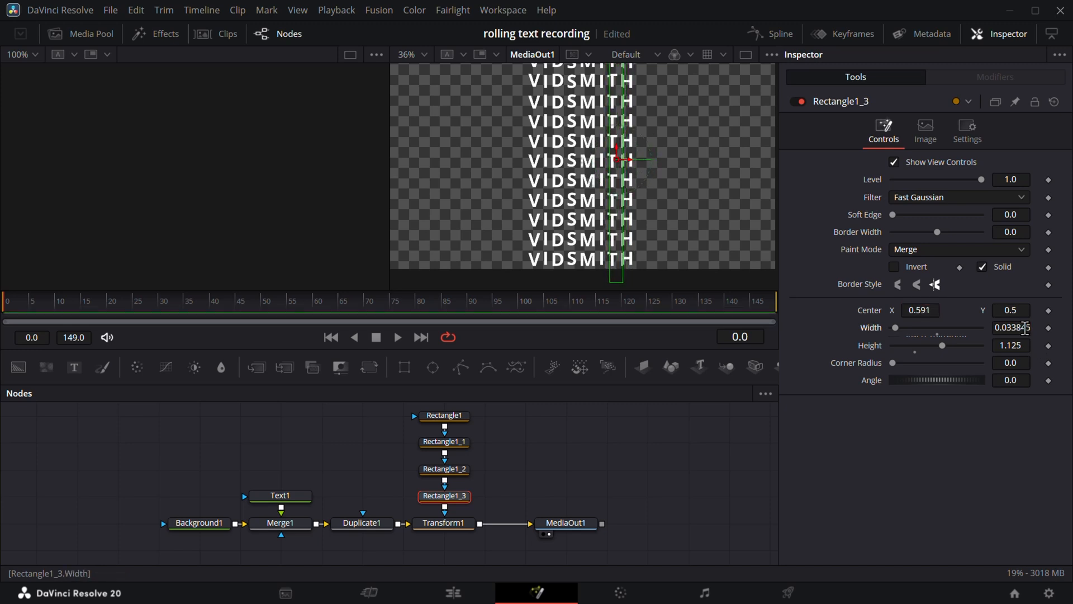
drag(925, 312, 919, 312)
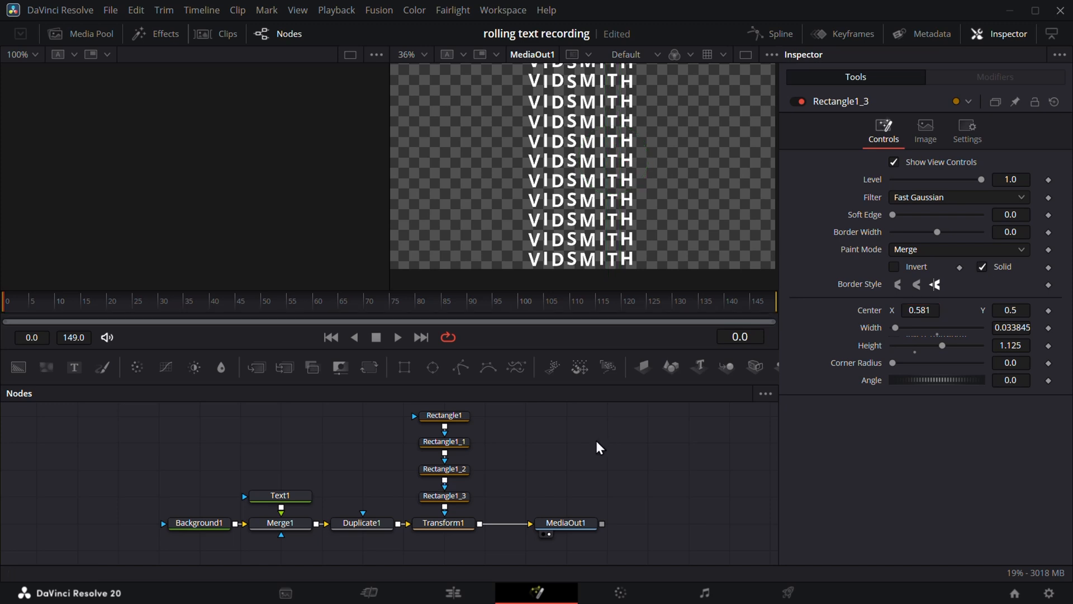
click(451, 524)
drag(1011, 178, 1034, 178)
- Reset Transform1's center, view Rectangle1_3 in the left viewer, and set Center Y to 0.387
double_click(871, 178)
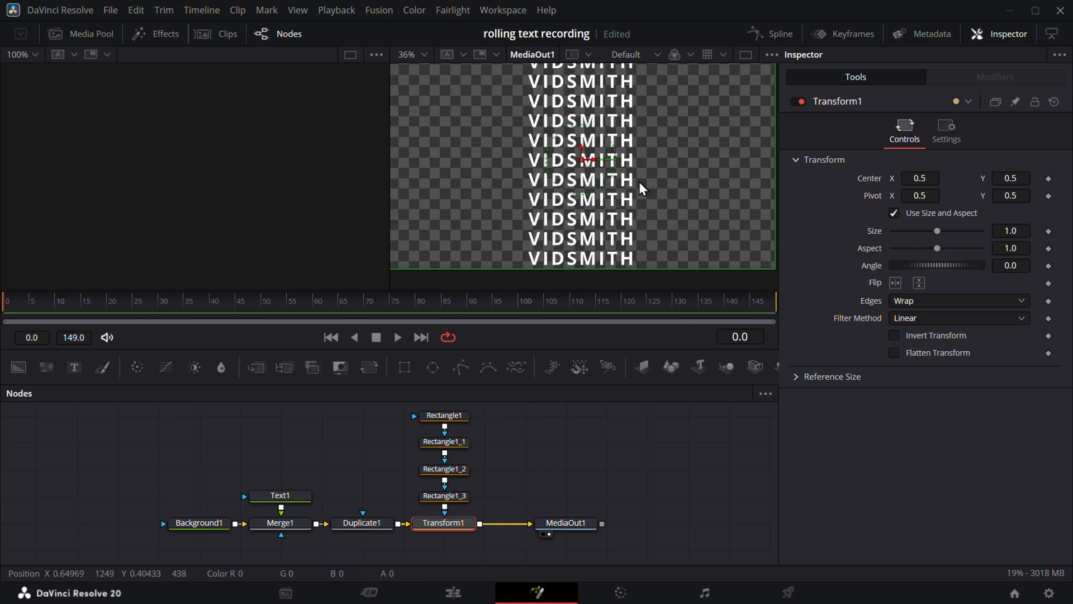
scroll(639, 182, up, 2)
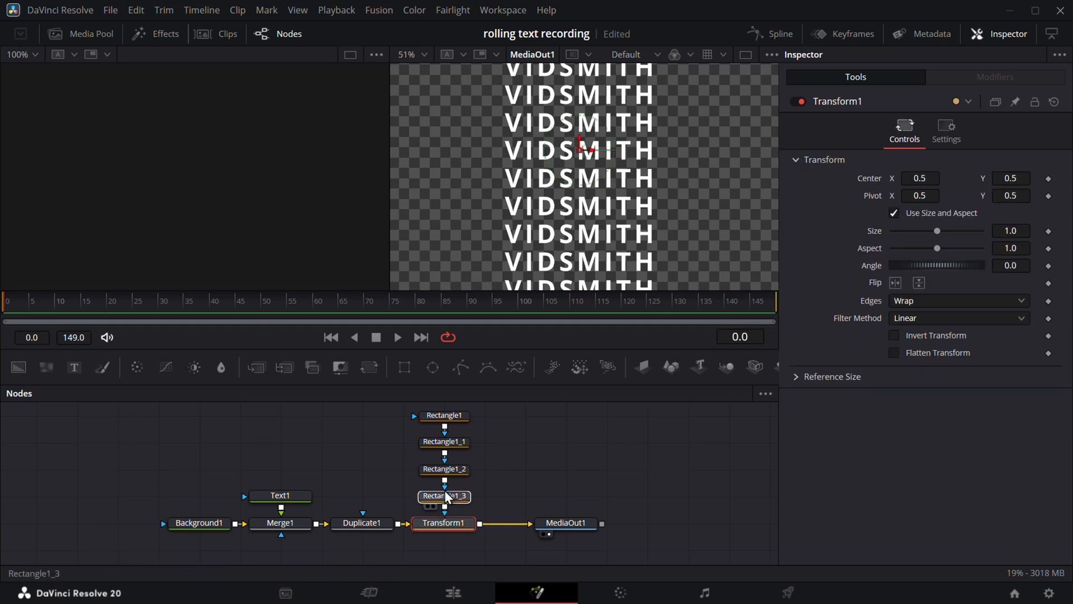
key(1)
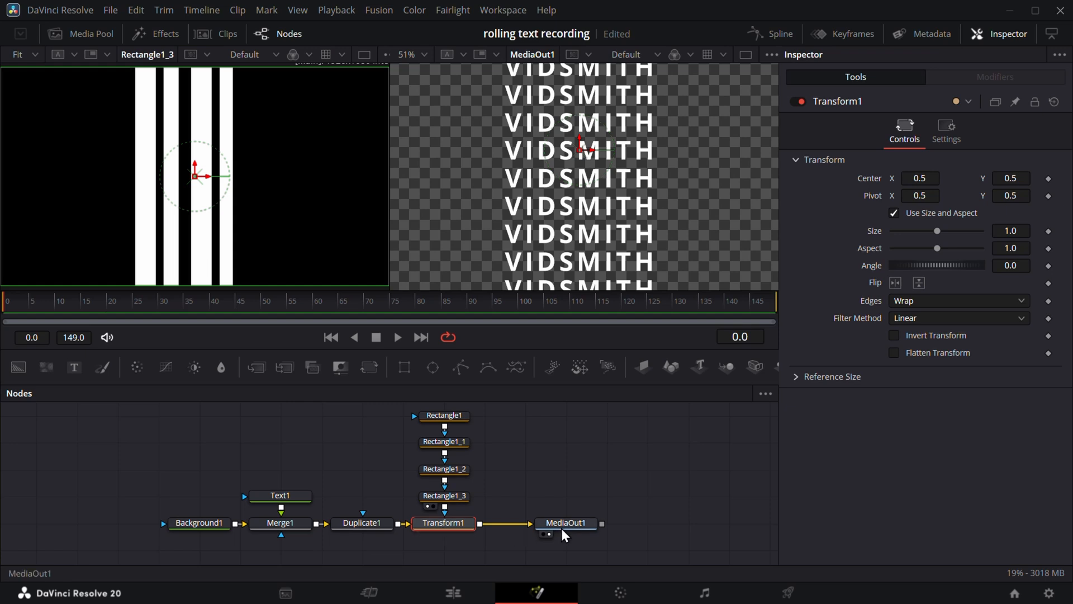
drag(561, 528, 637, 524)
click(440, 524)
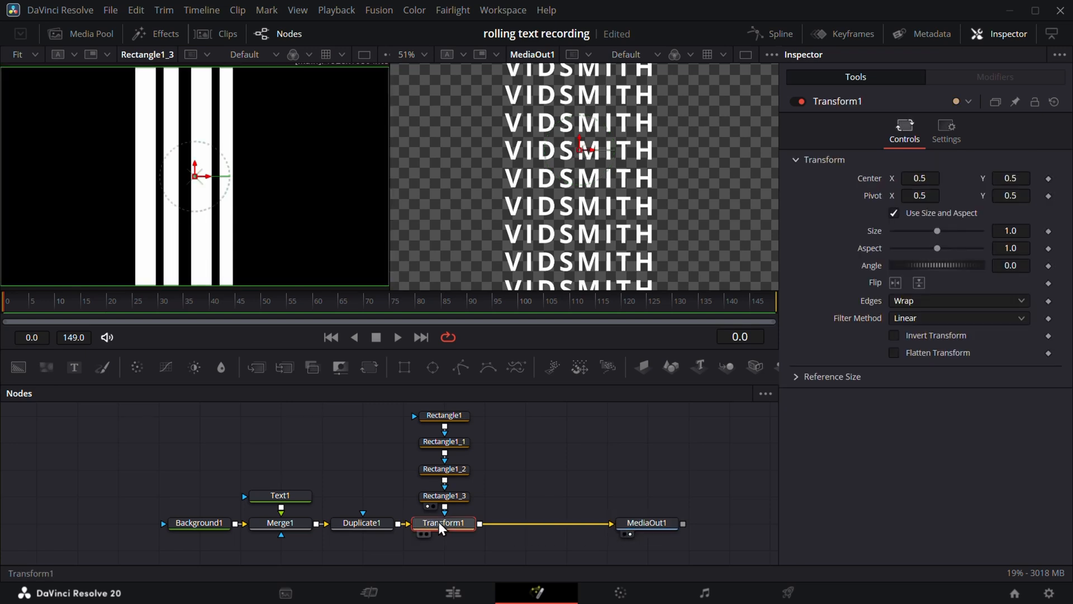
drag(1008, 177, 950, 177)
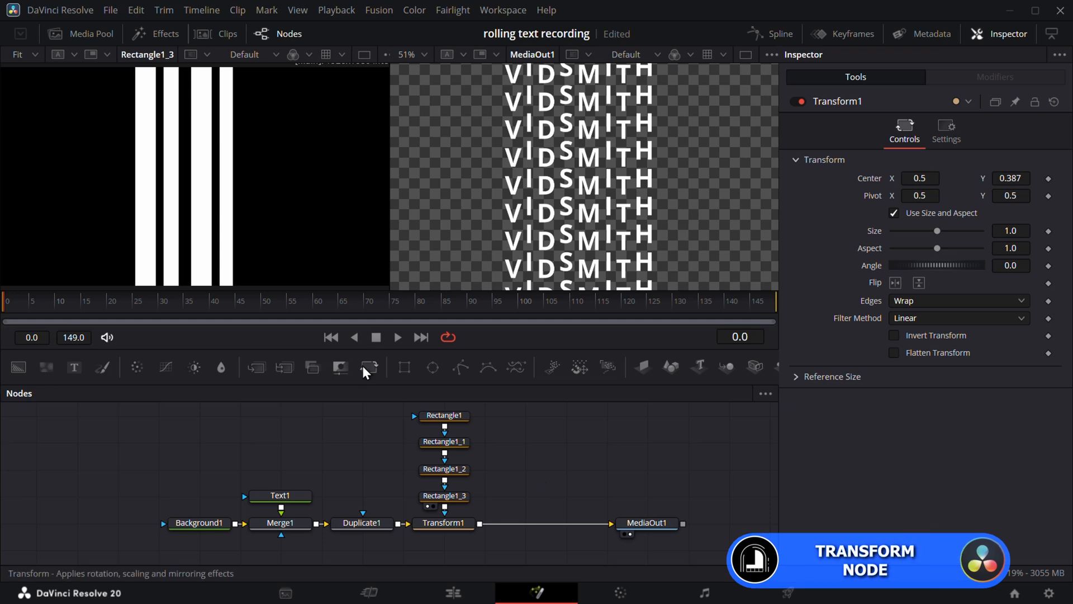
- Add Transform2 before MediaOut1 using the stripe mask with Apply Mask Inverted
click(459, 439)
drag(459, 435, 542, 516)
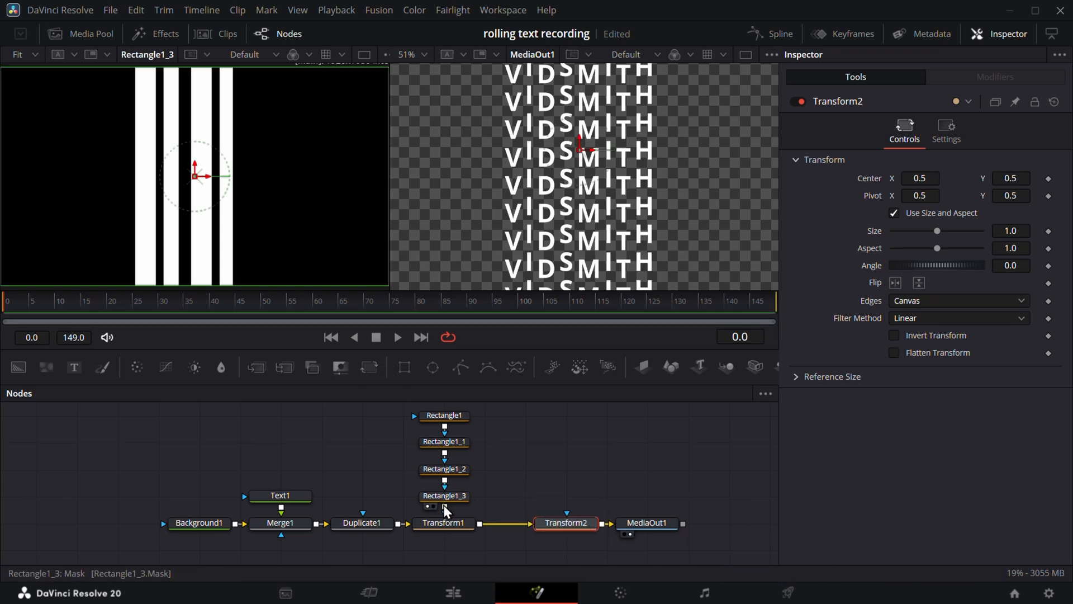
drag(445, 505, 571, 520)
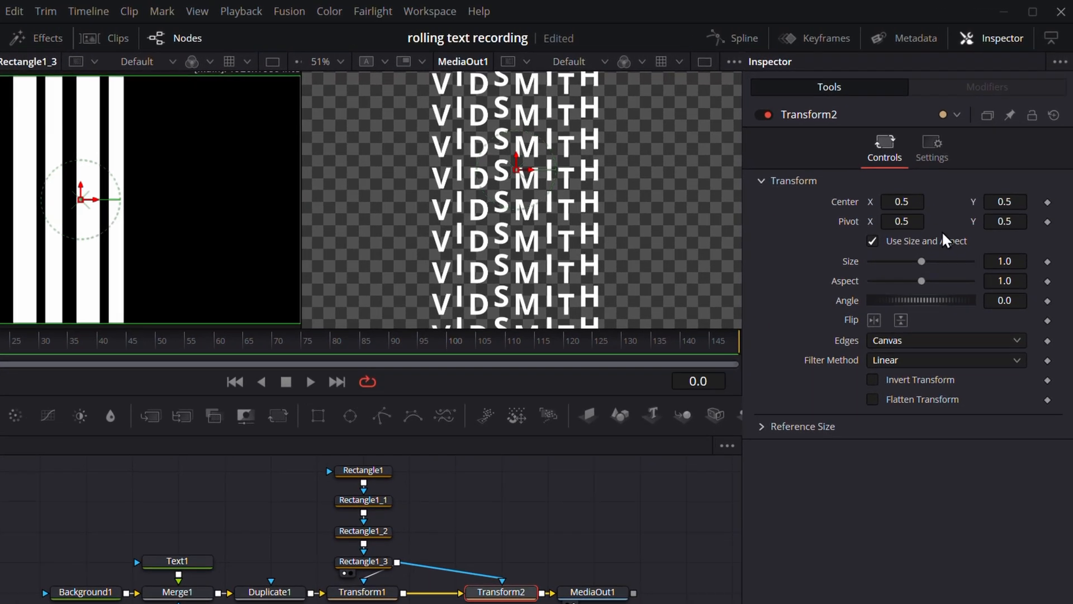
click(931, 148)
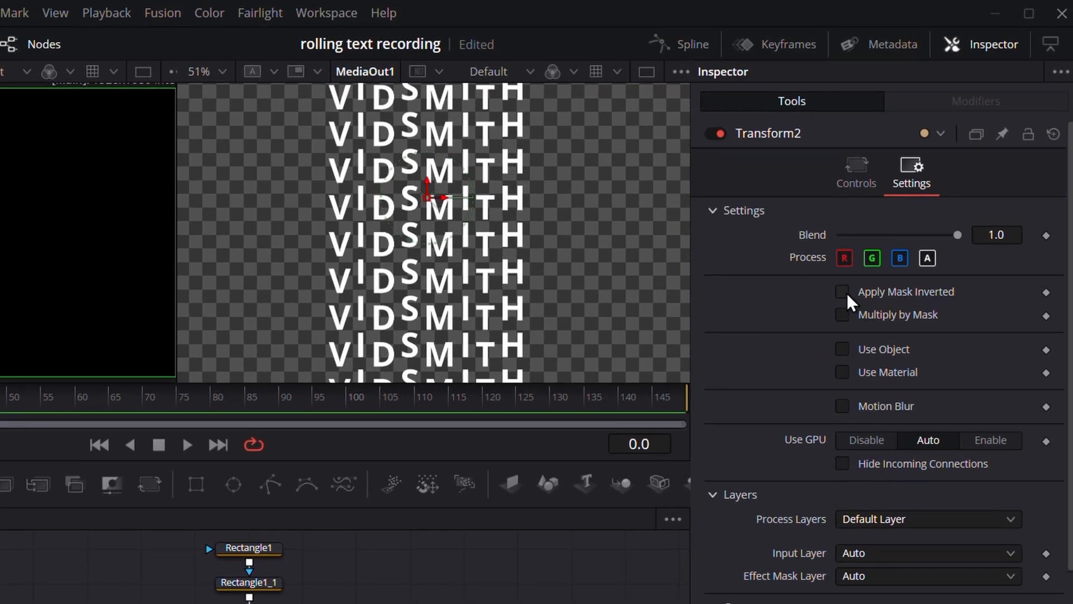
click(844, 292)
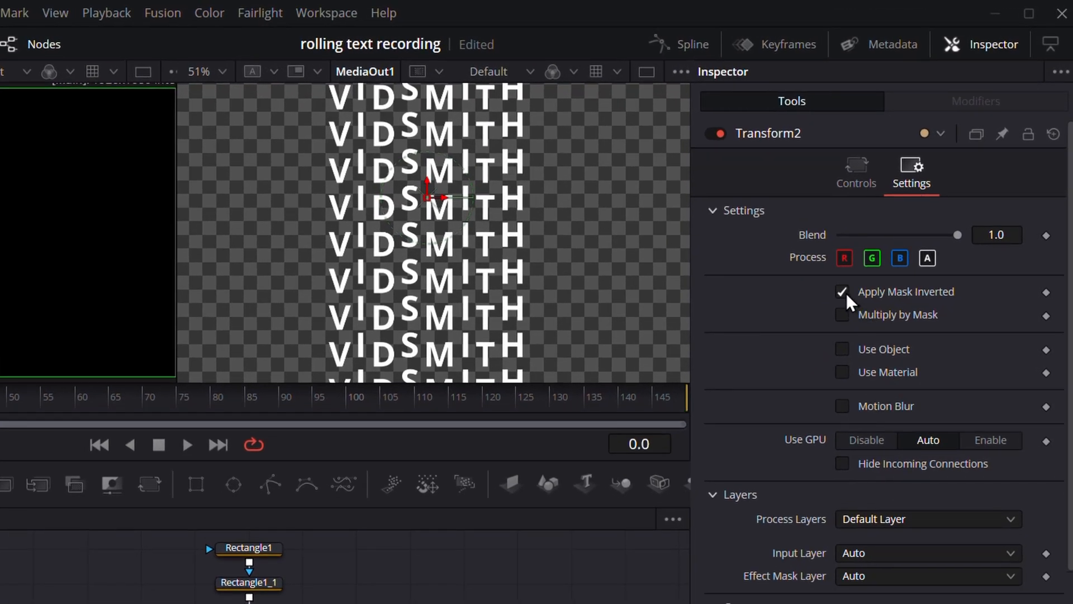
- Set Transform2's Center Y to 0.819 with Wrap edges and stop viewing Rectangle1_3
click(857, 193)
drag(992, 230, 1028, 230)
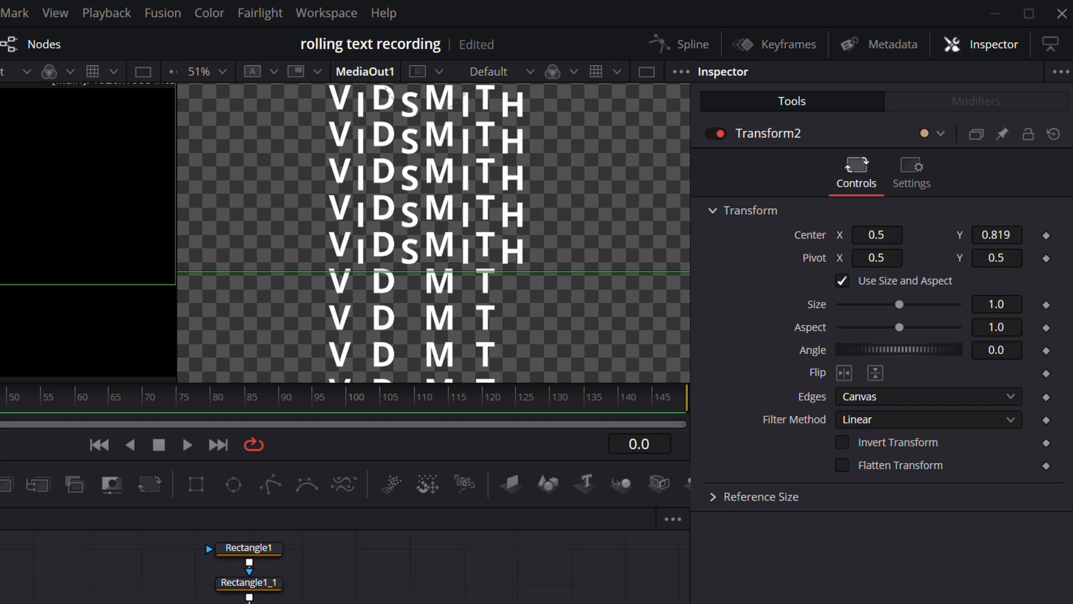
click(884, 402)
click(877, 438)
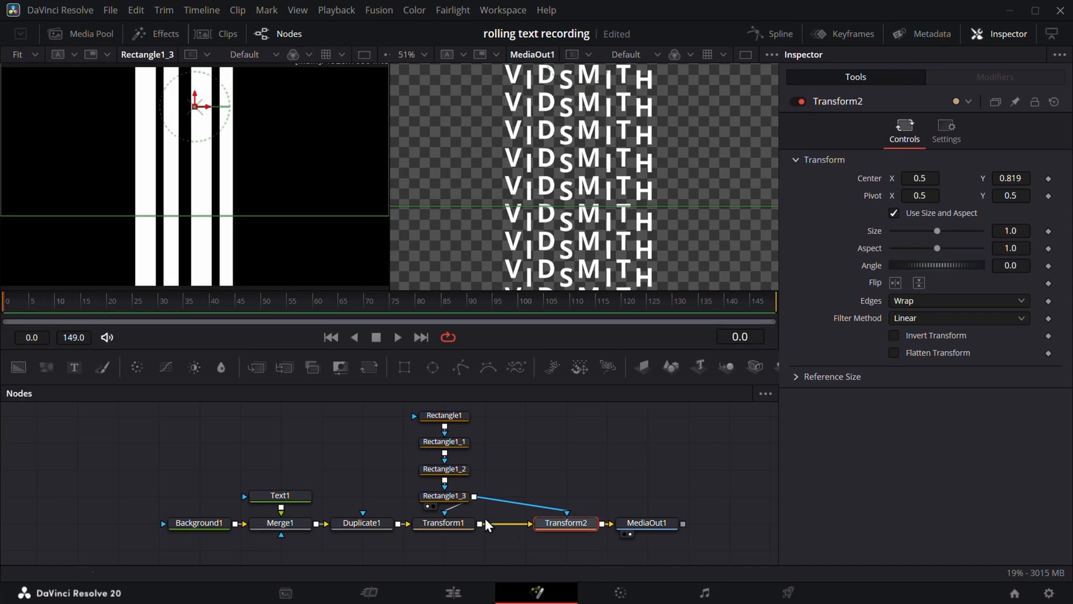
click(426, 505)
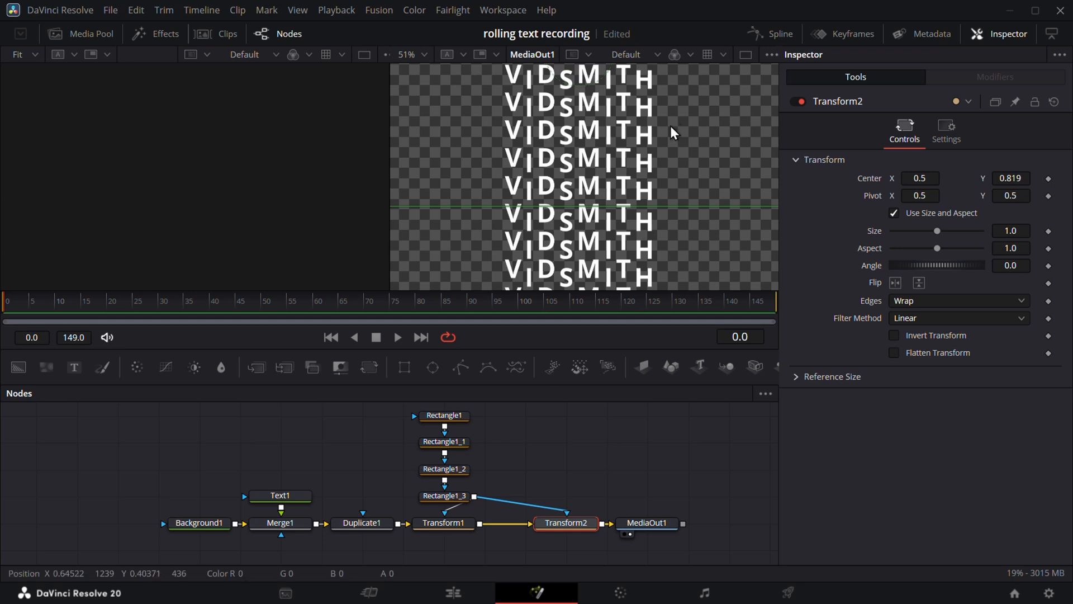
- Keyframe Transform1's Center at frame 0 with Y 0.5
click(745, 55)
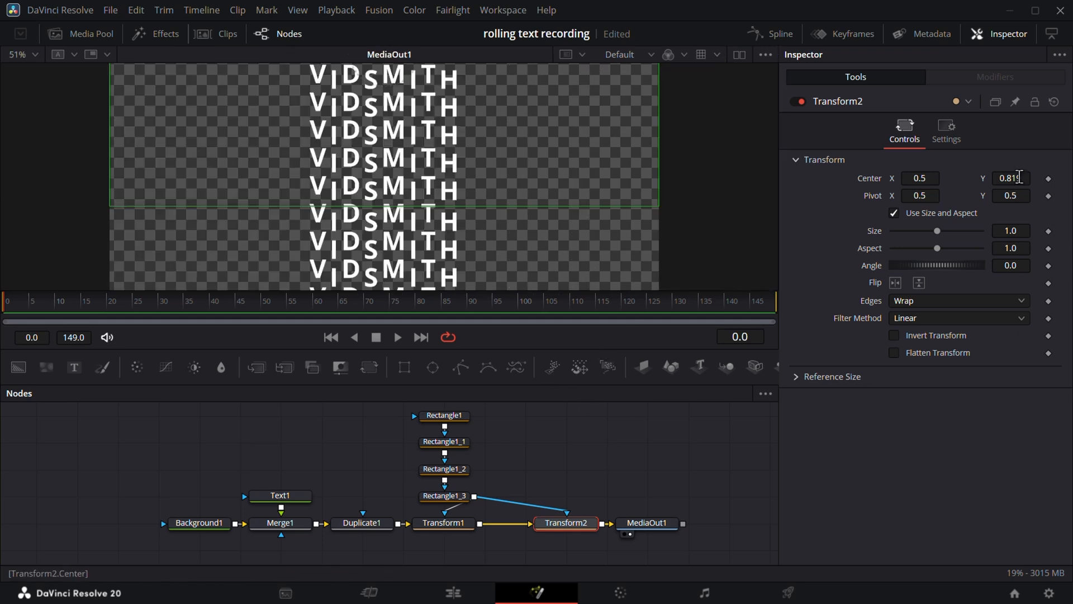
drag(1019, 178, 967, 178)
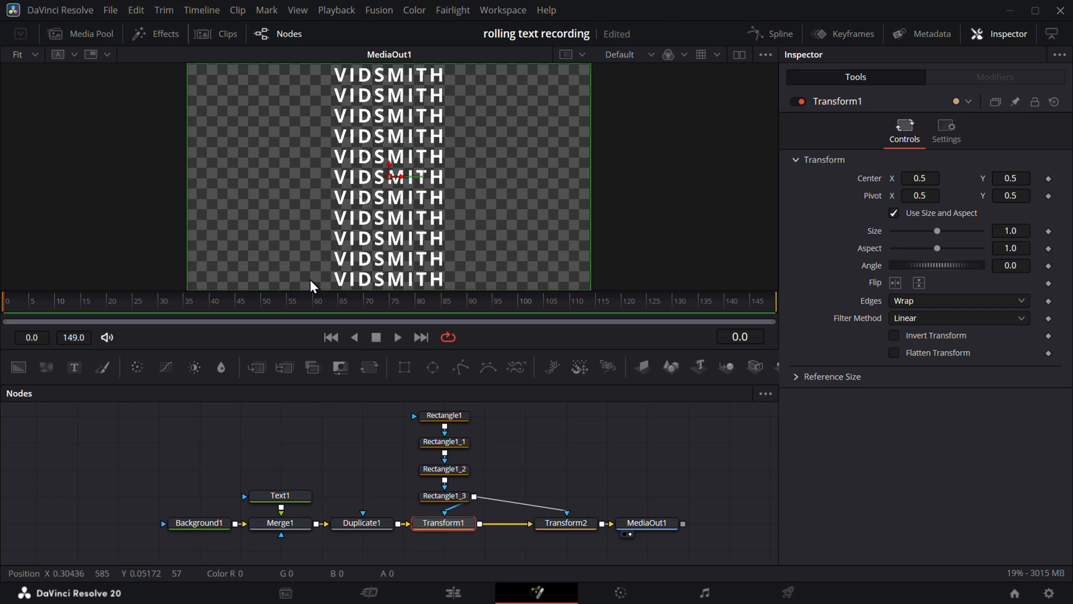
drag(81, 327, 1, 314)
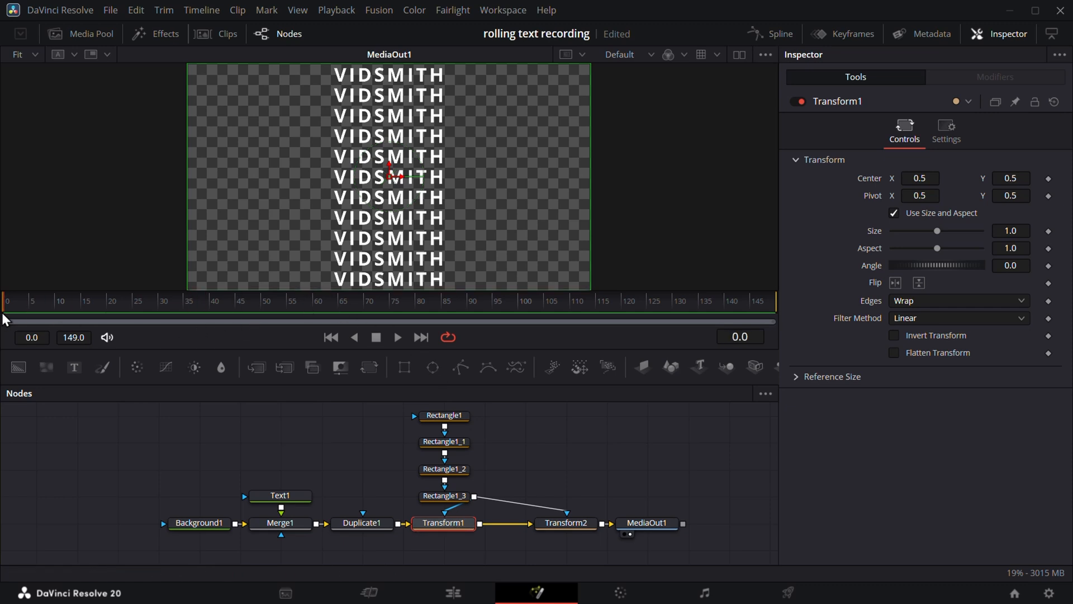
click(1049, 179)
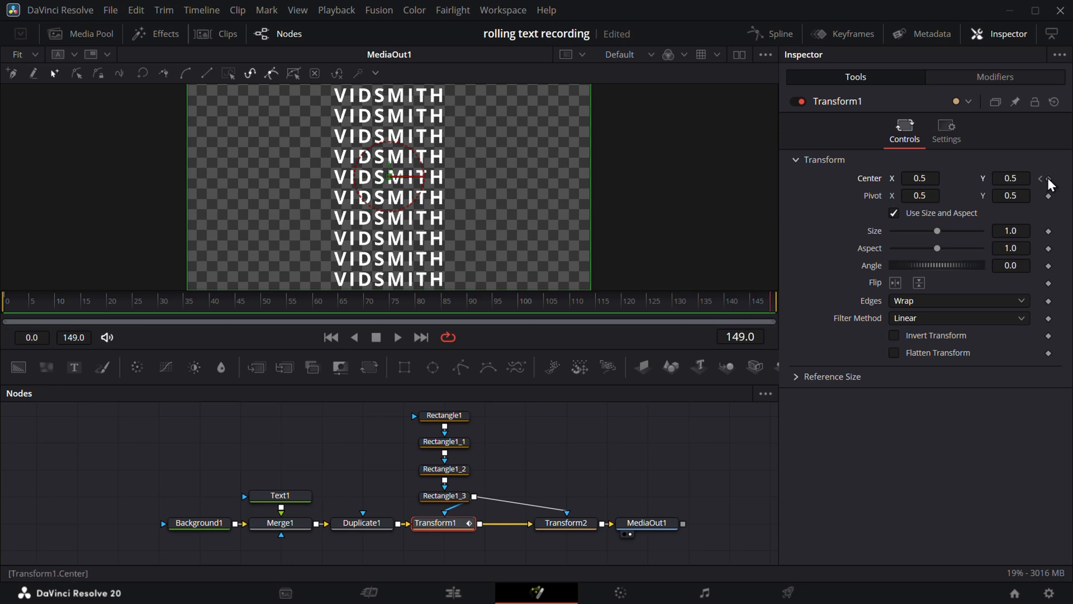
- Set Center Y to 4 at the last frame and play back the roll
drag(1012, 178, 1012, 178)
click(1028, 178)
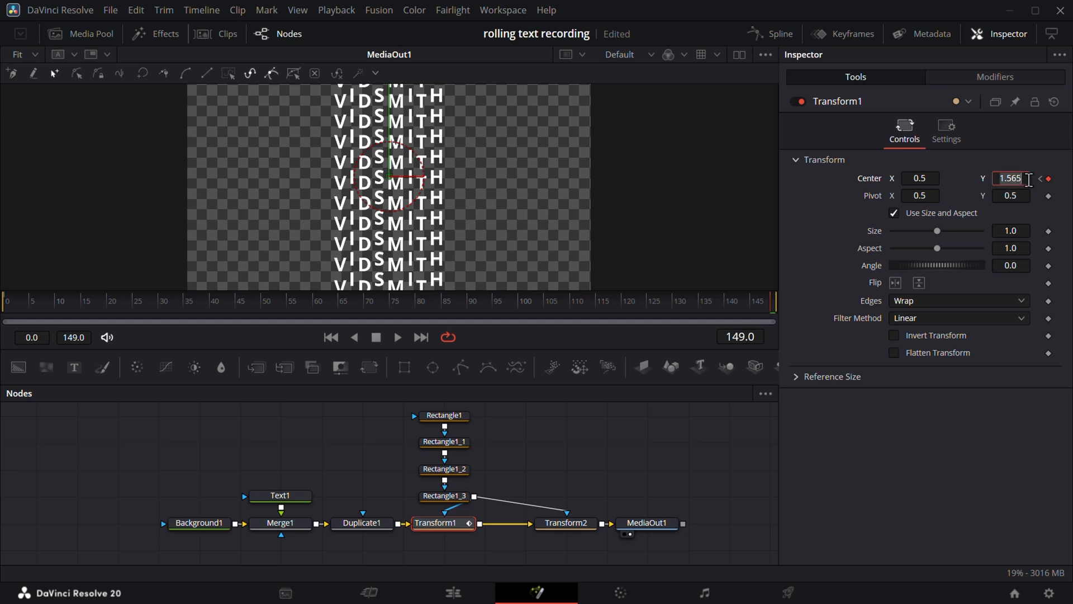
text(4)
key(Return)
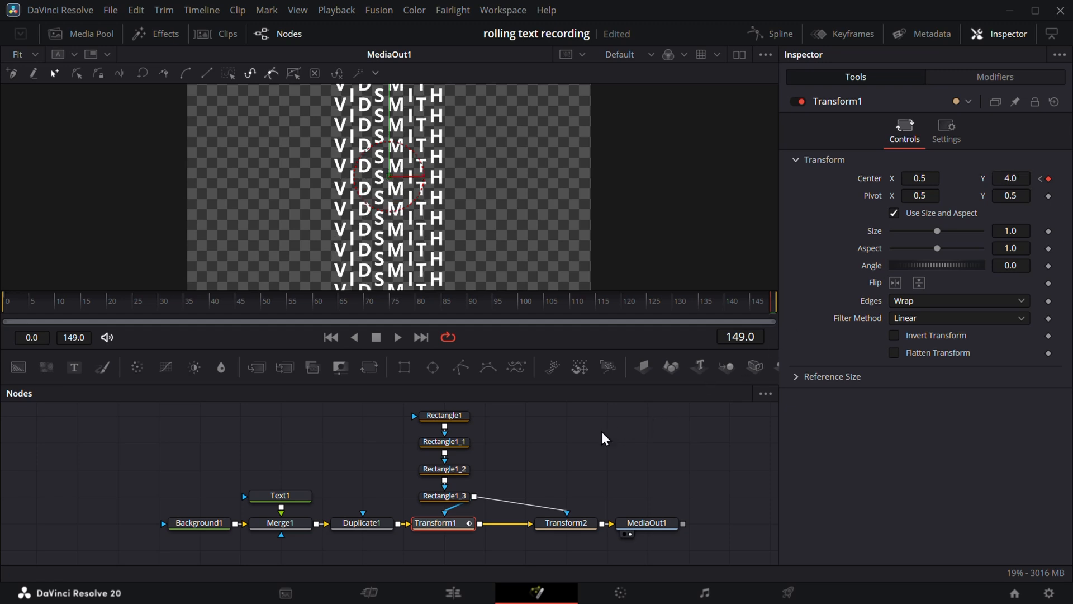
drag(320, 303, 51, 298)
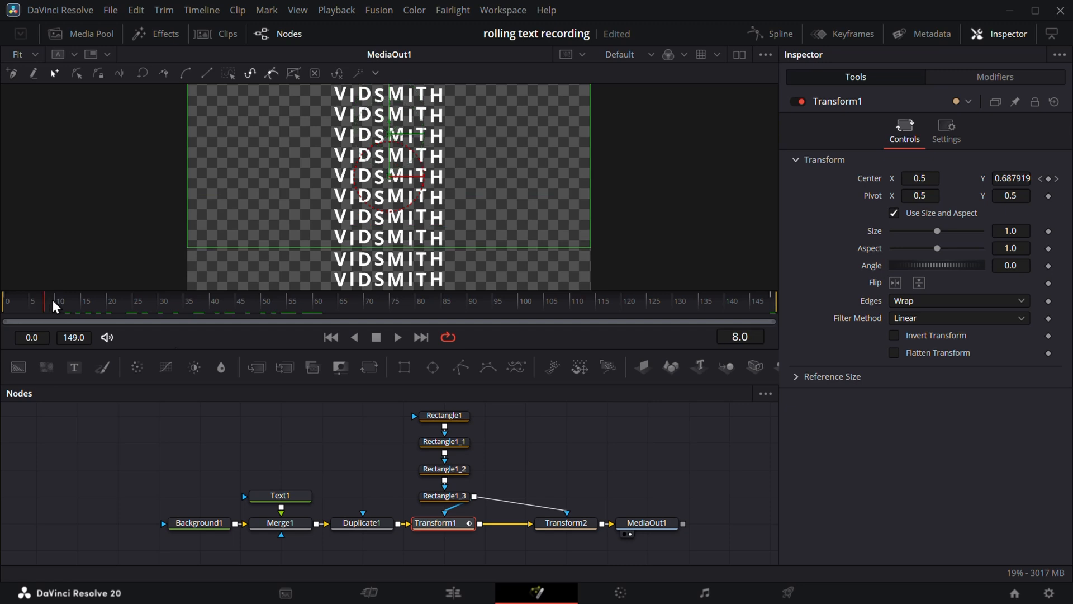
key(space)
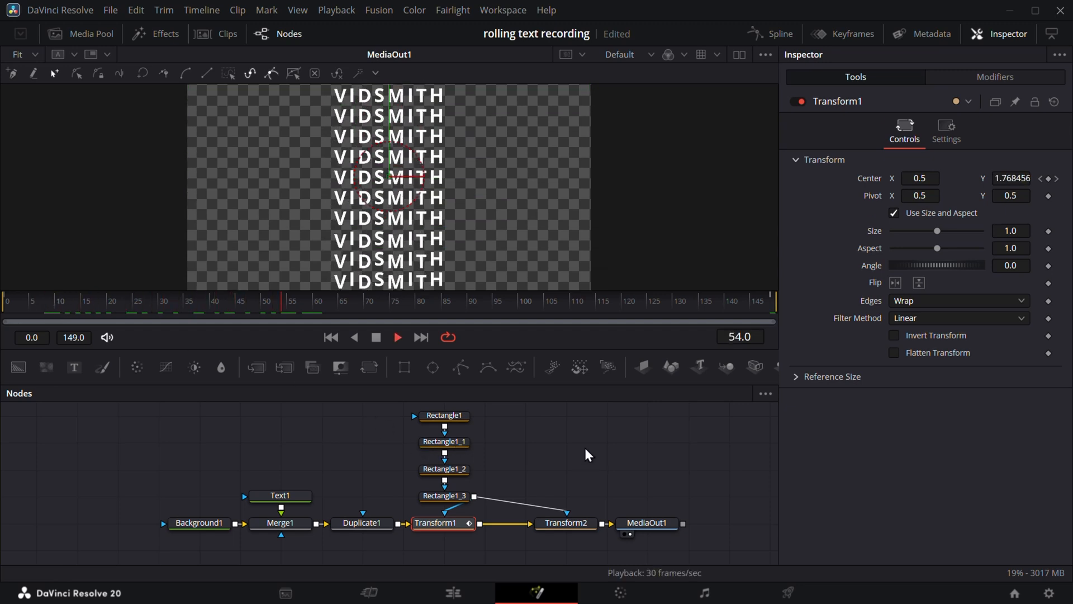
key(space)
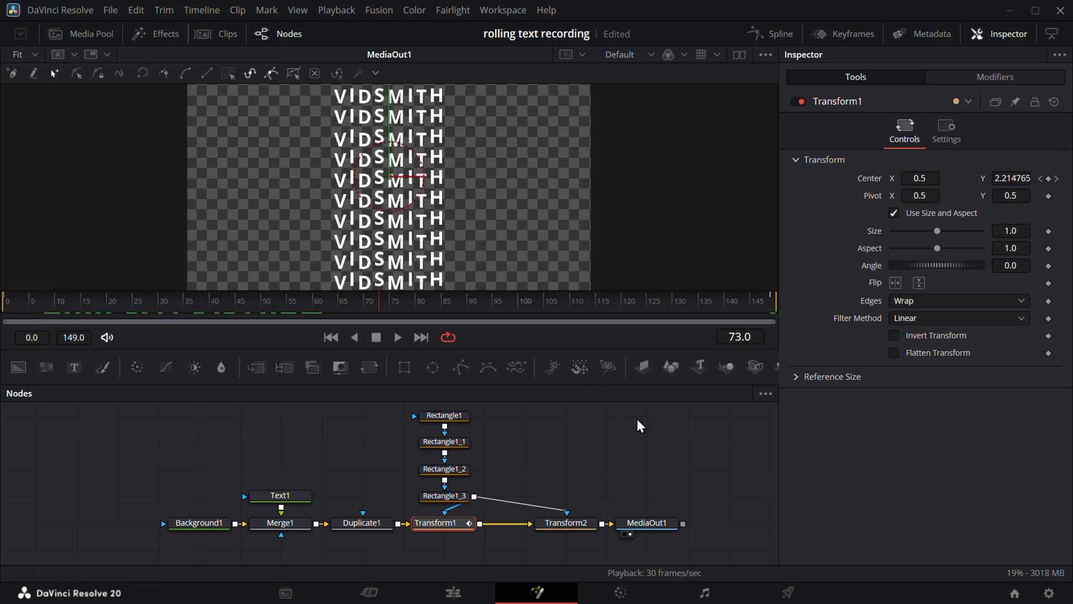
- Change the frame 149 keyframe's Center Y to 3.0 and replay the animation
drag(766, 310, 796, 297)
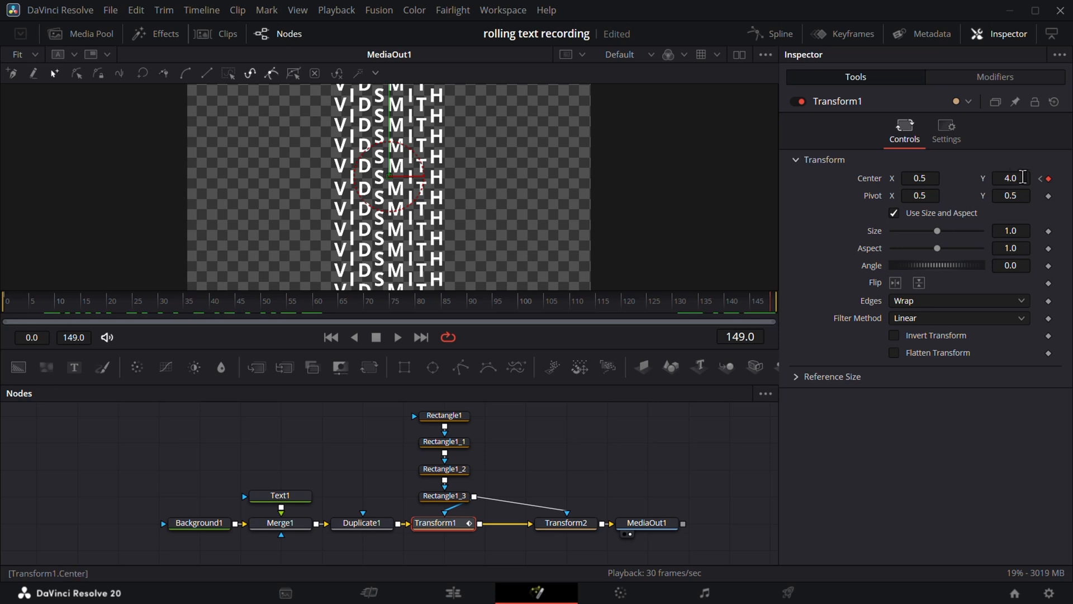
key(Tab)
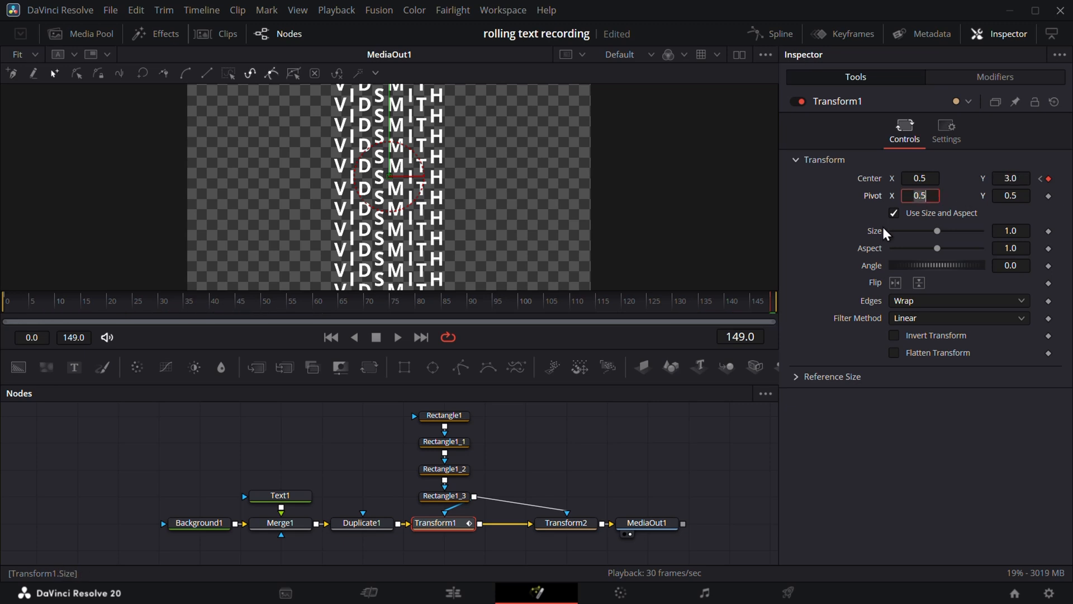
drag(396, 300, 4, 304)
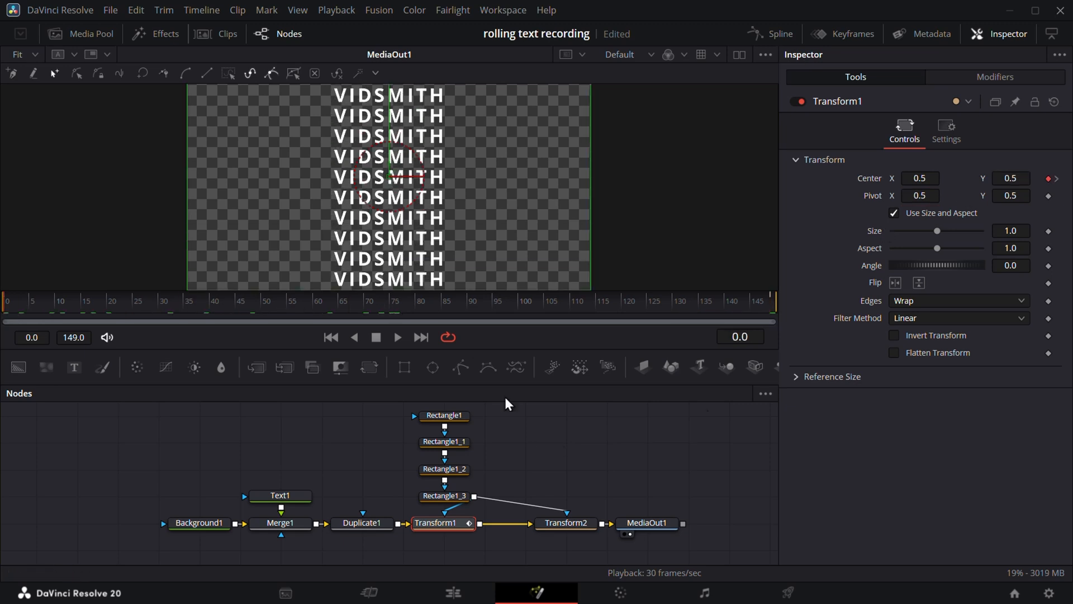
key(space)
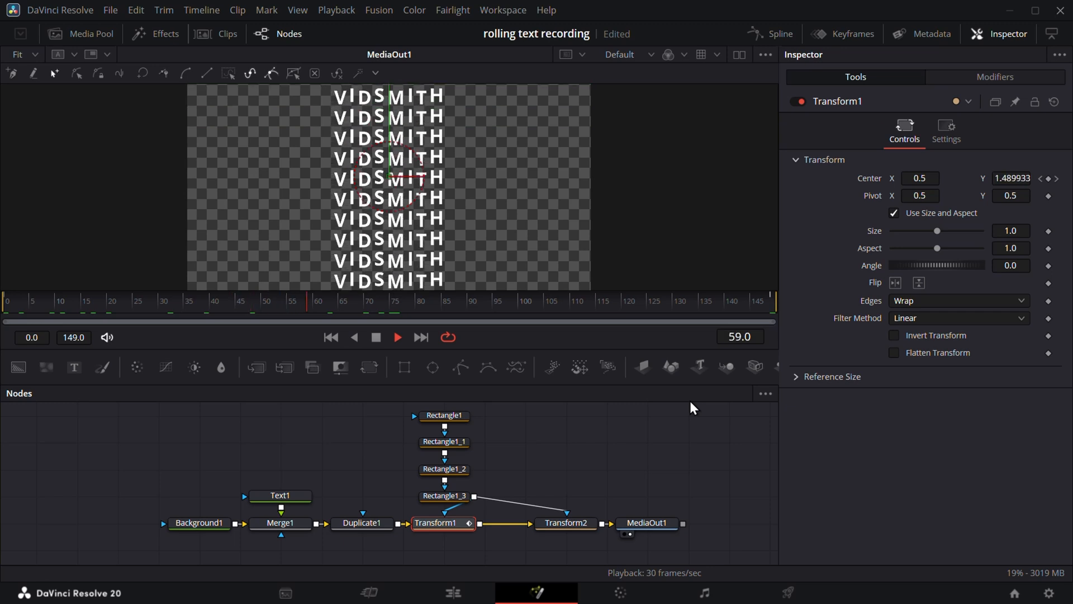
key(space)
click(566, 524)
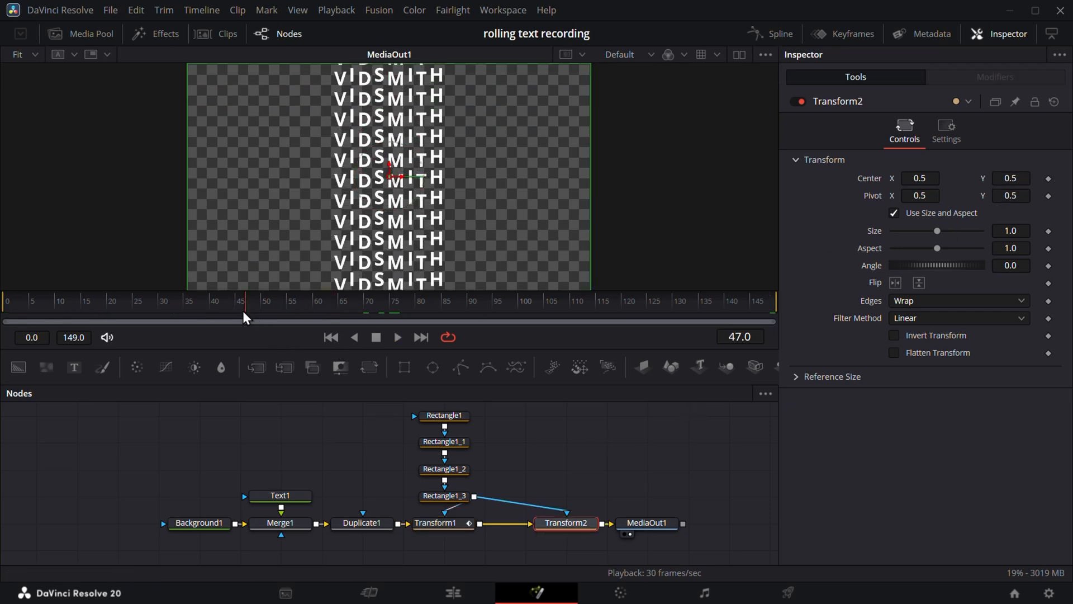
- Keyframe Transform2's Center at frame 0, then set Center Y to -3.0 at frame 149
drag(244, 317, 7, 317)
click(1049, 178)
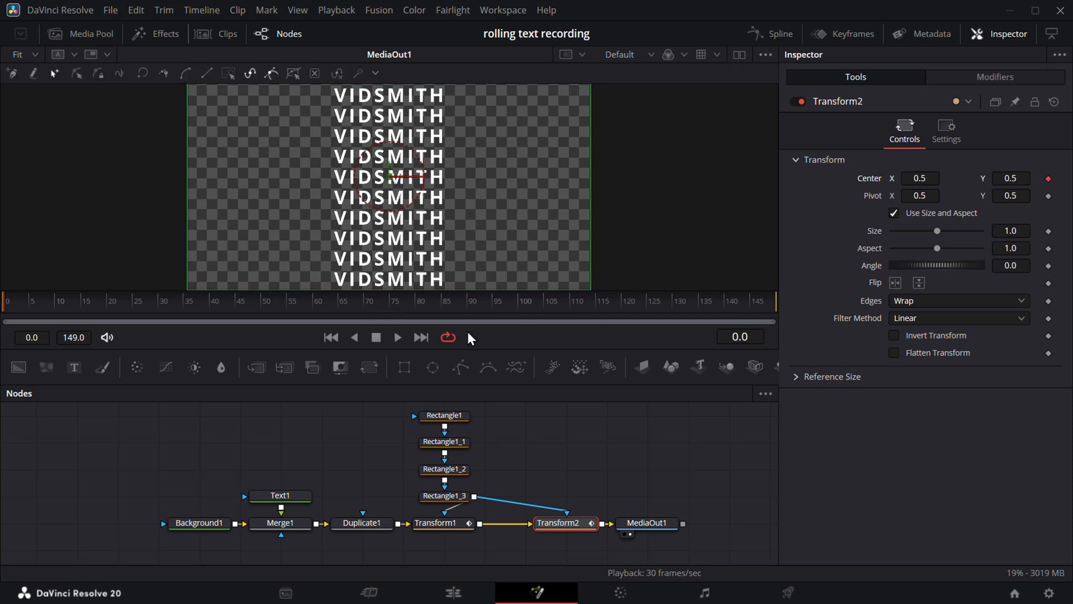
drag(200, 303, 860, 297)
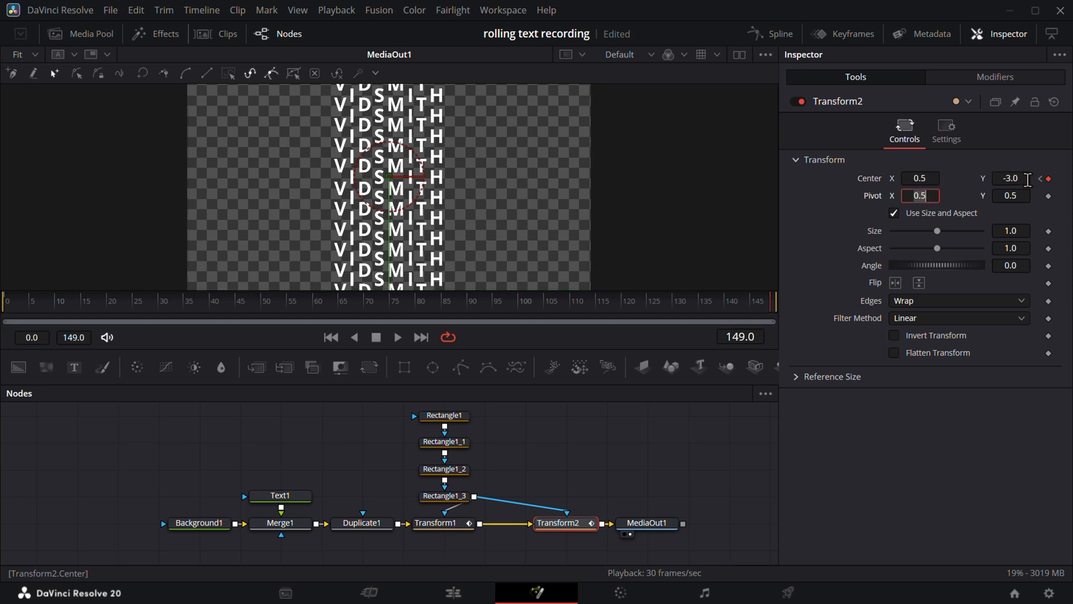
key(Return)
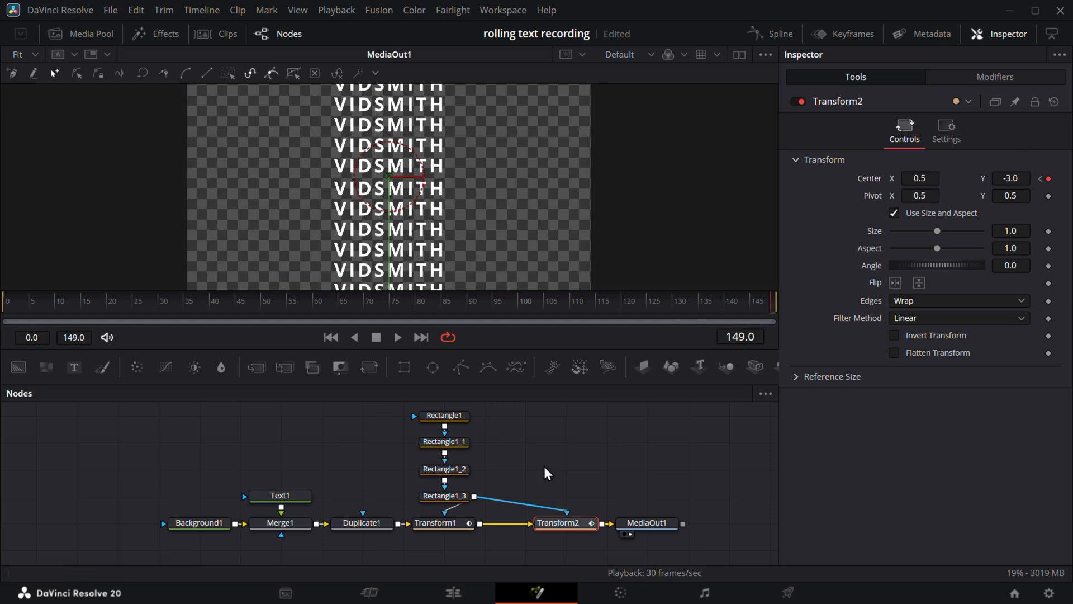
- Play the animation from the start to check the opposite roll, then deselect Transform2
click(330, 337)
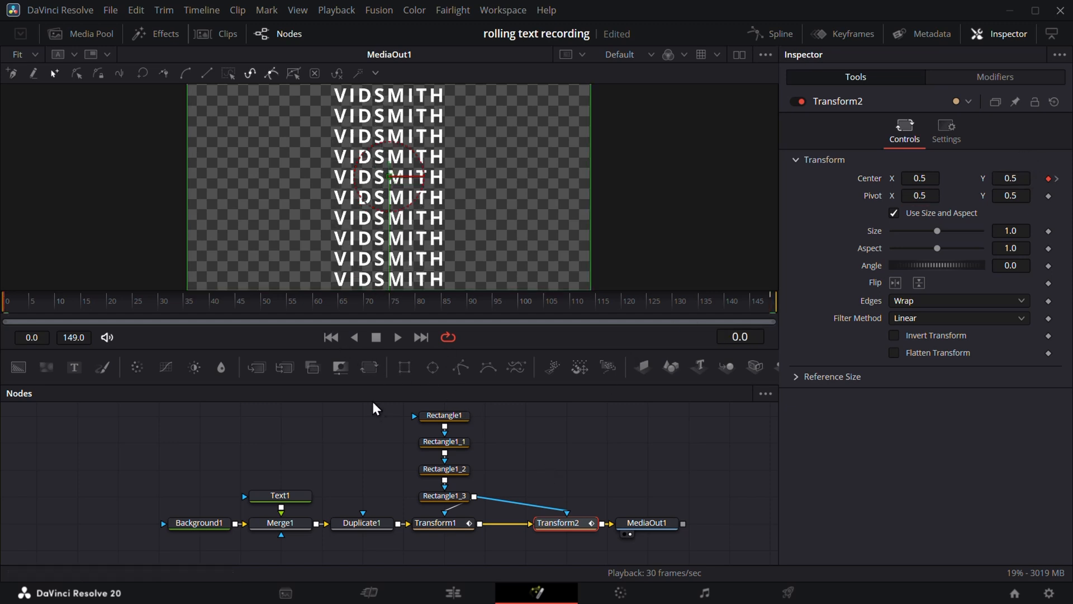
key(space)
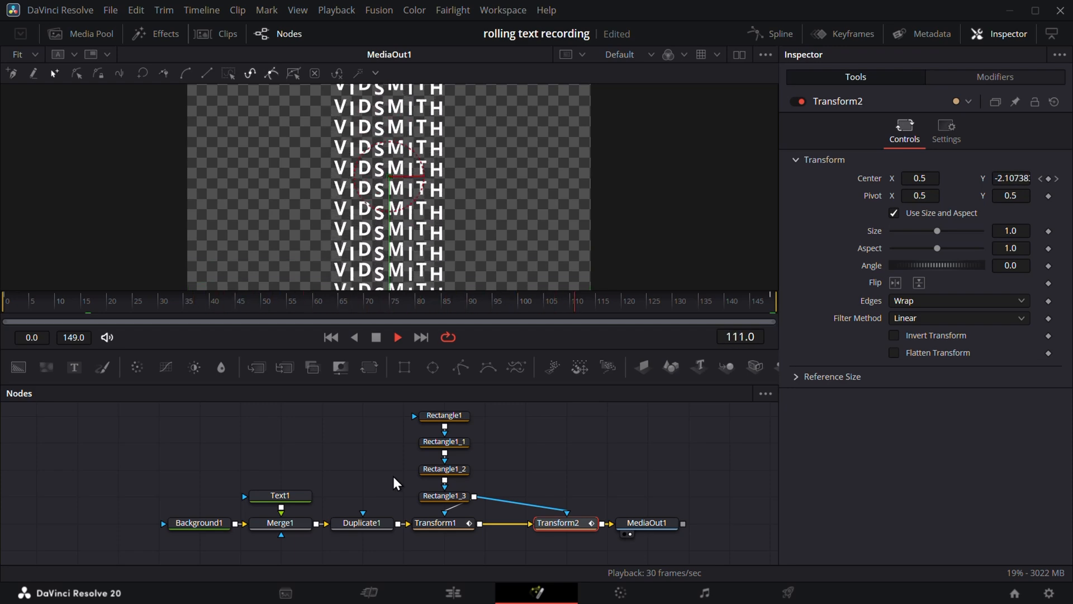
key(space)
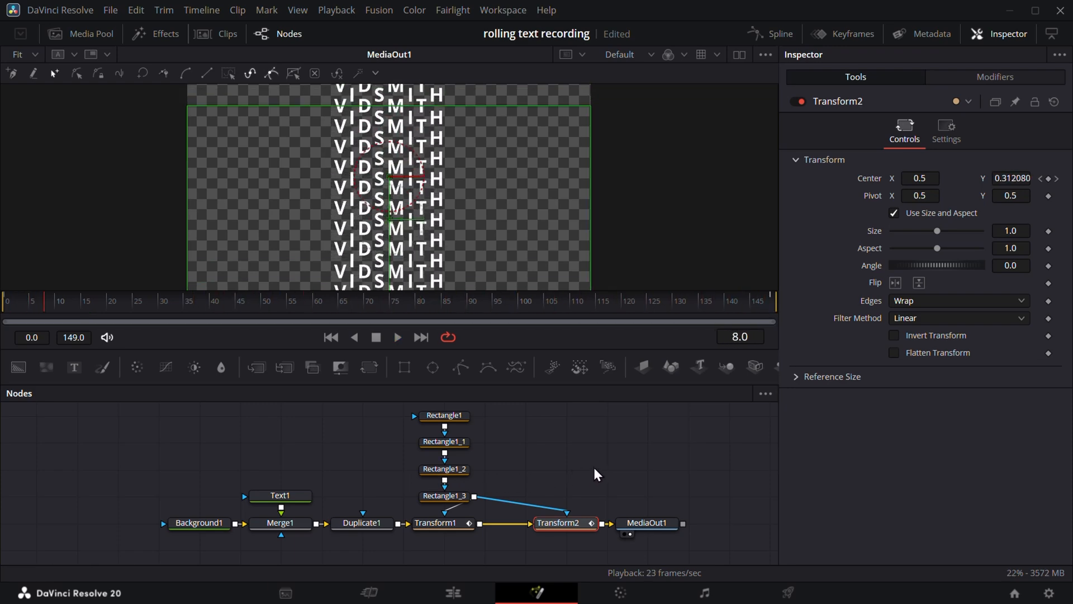
click(629, 460)
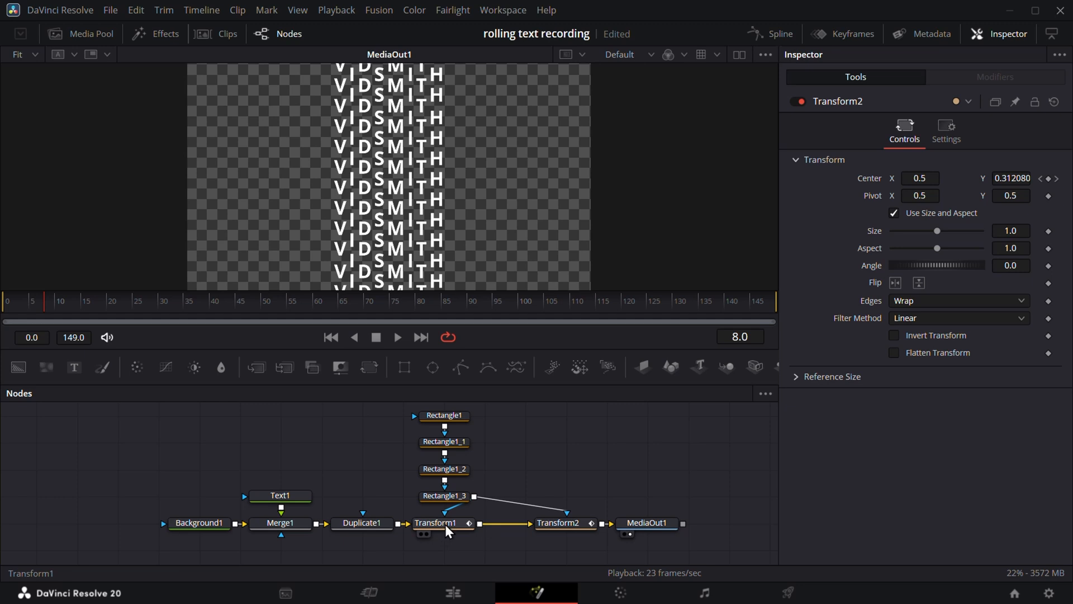
- Show Transform1's Displacement curve in the Spline editor and smooth its keyframes into an S-curve
click(445, 524)
click(770, 35)
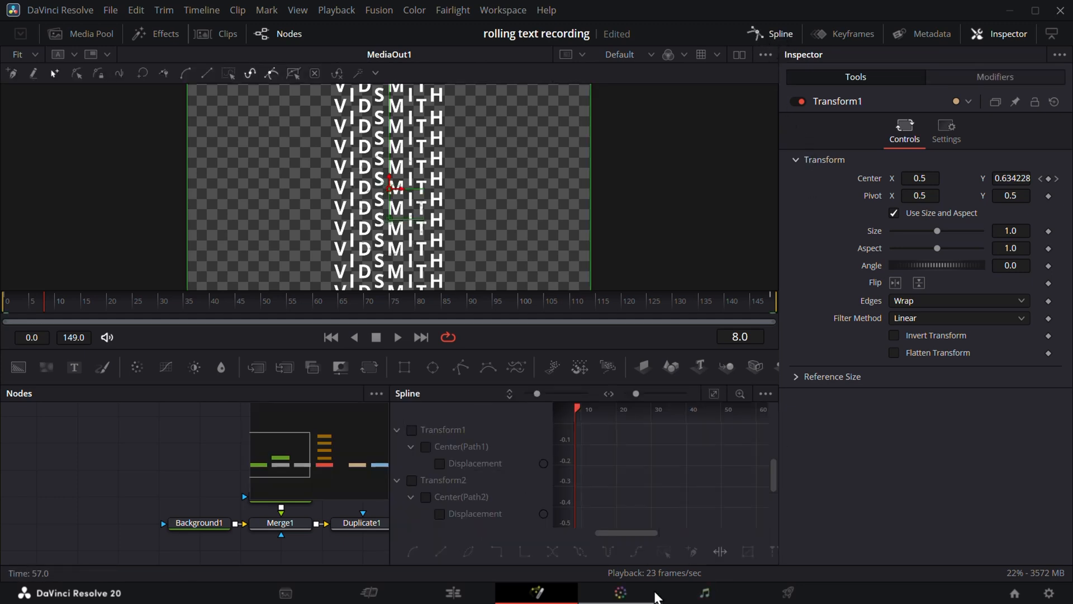
click(765, 393)
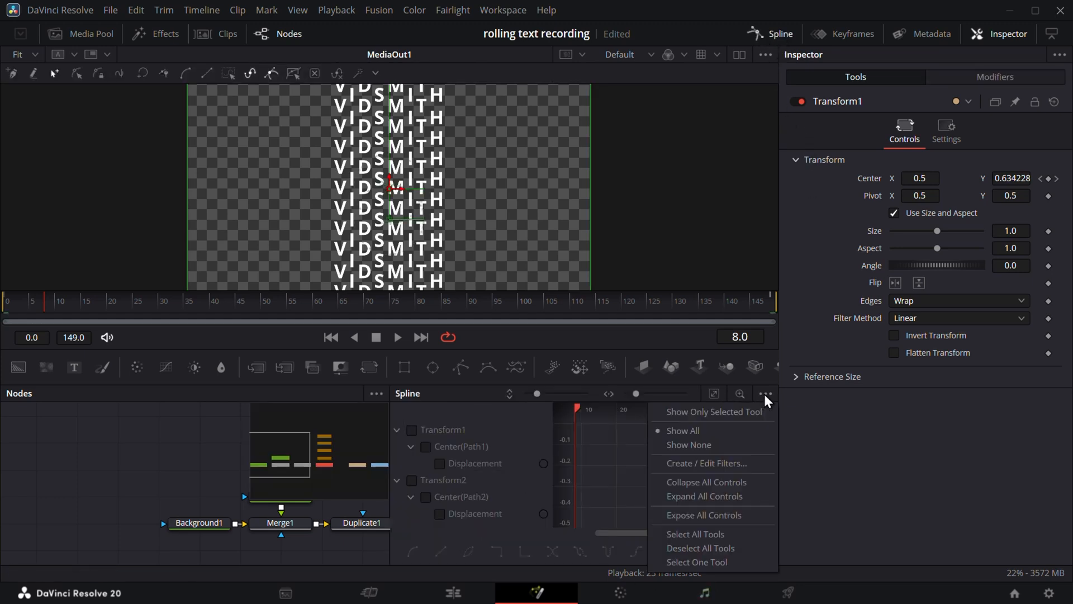
click(714, 412)
click(411, 430)
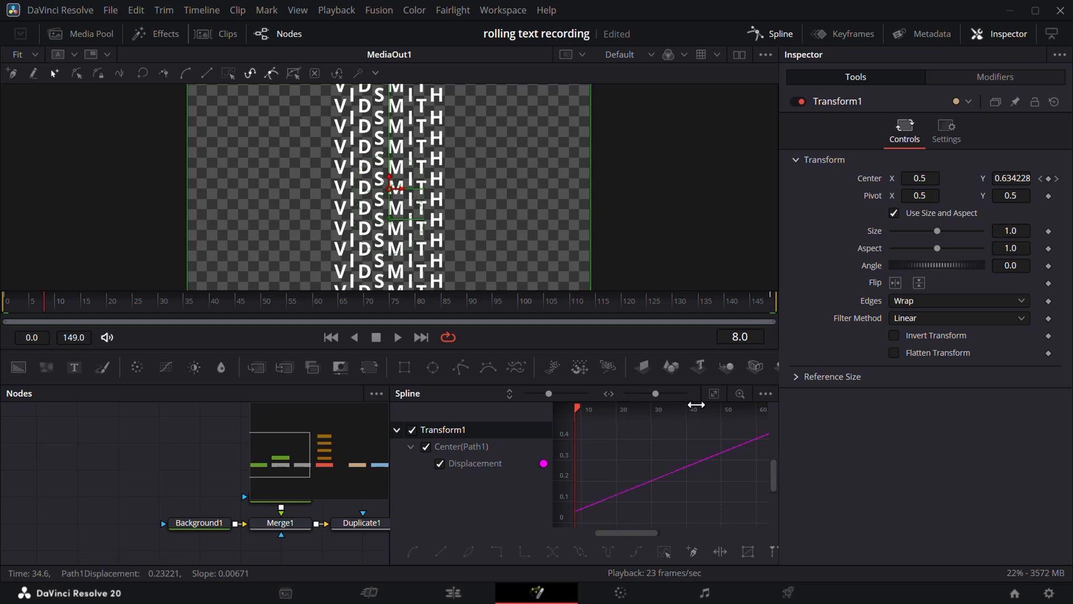
click(714, 393)
scroll(675, 471, down, 3)
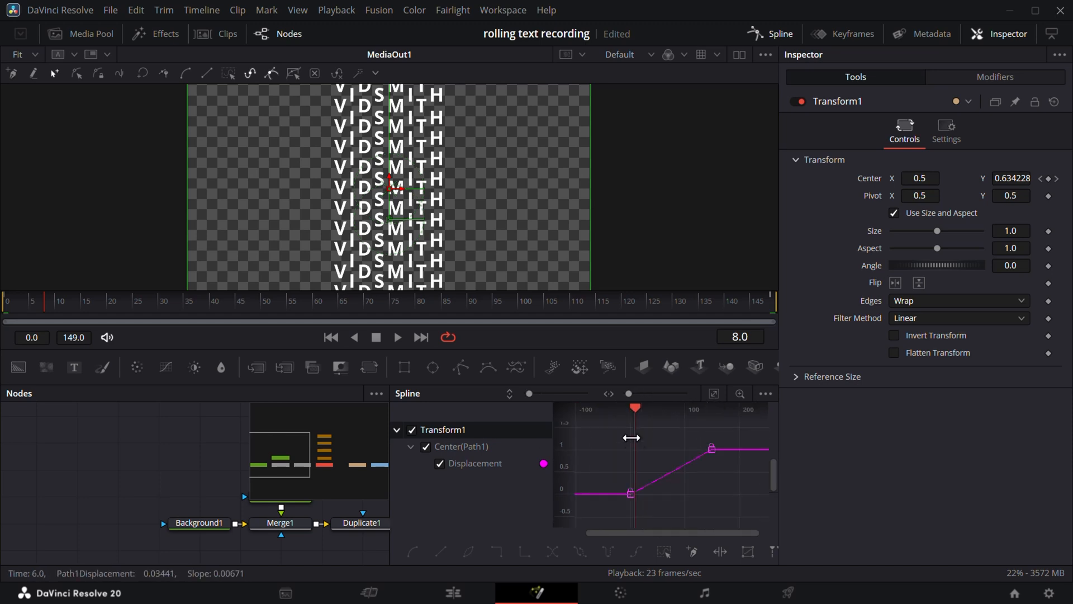
drag(615, 420, 726, 514)
key(s)
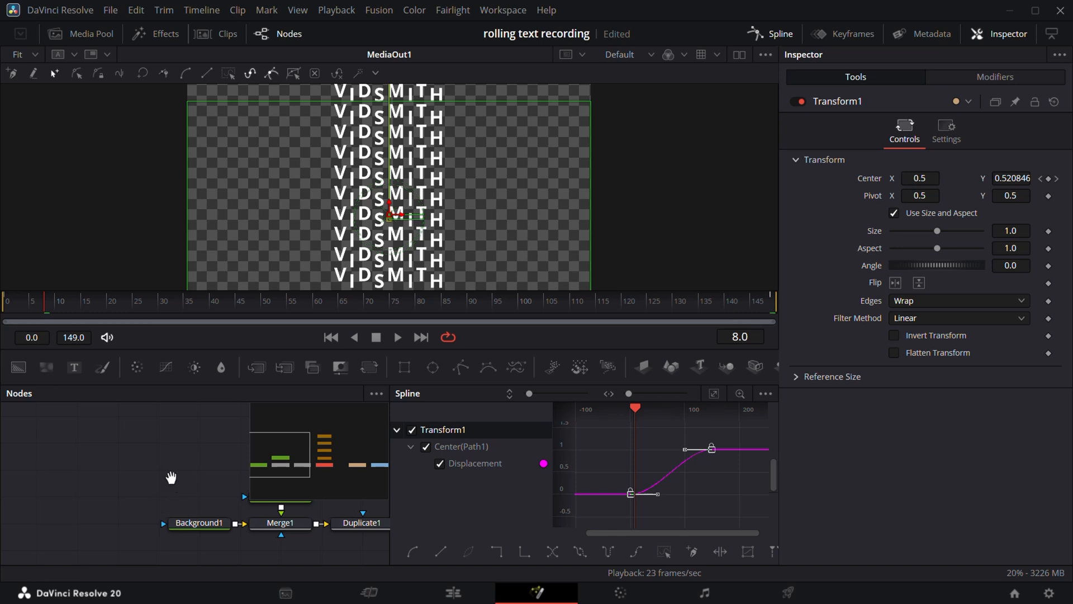
- Smooth Transform2's Displacement keyframes the same way, then close the Spline editor
drag(171, 477, 1, 457)
drag(311, 534, 111, 540)
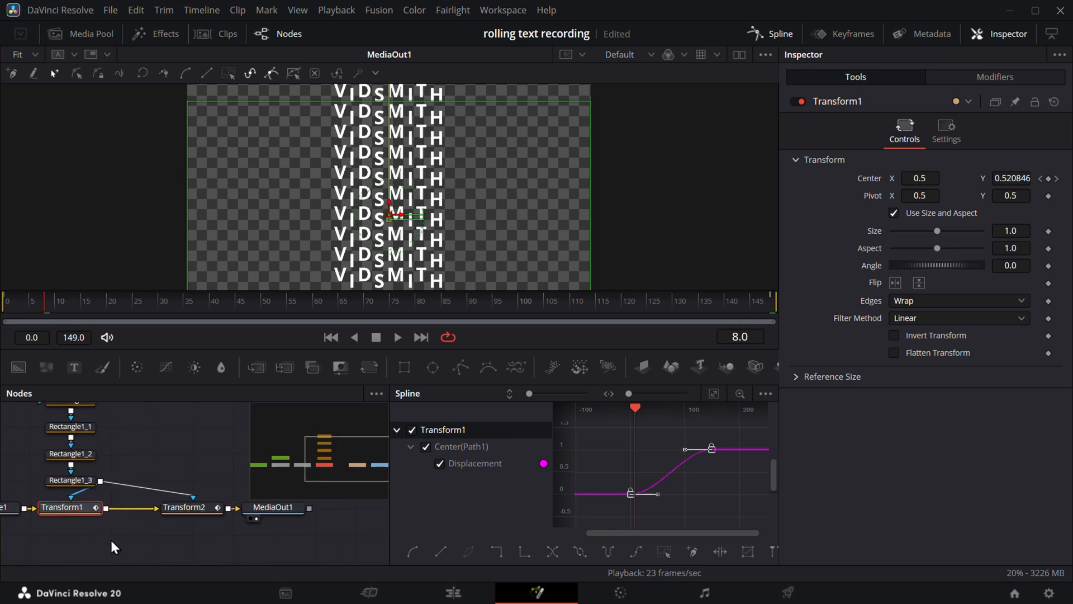
click(200, 509)
click(413, 430)
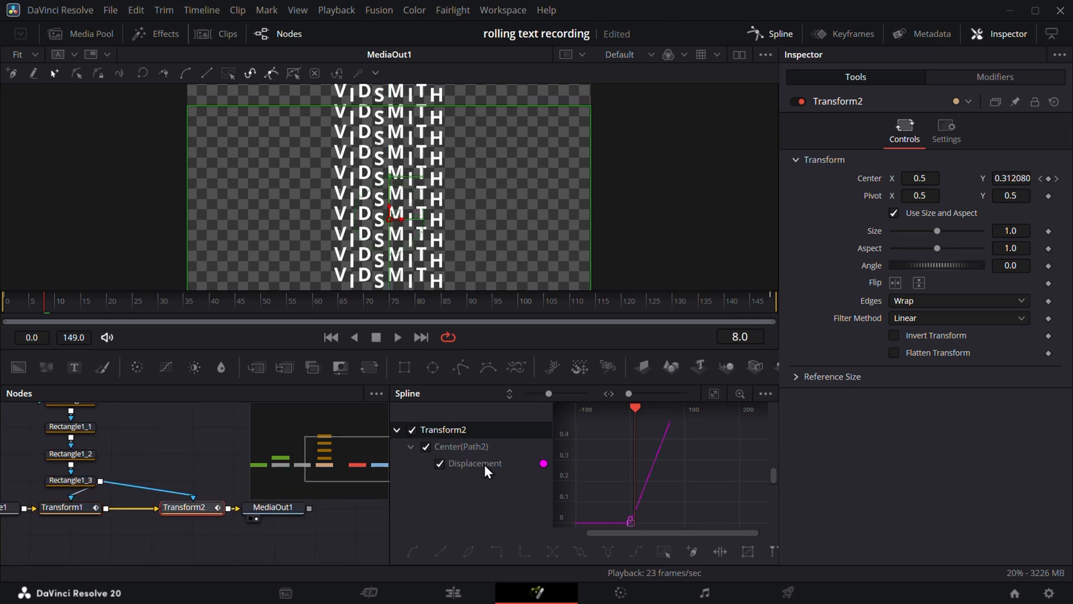
click(707, 393)
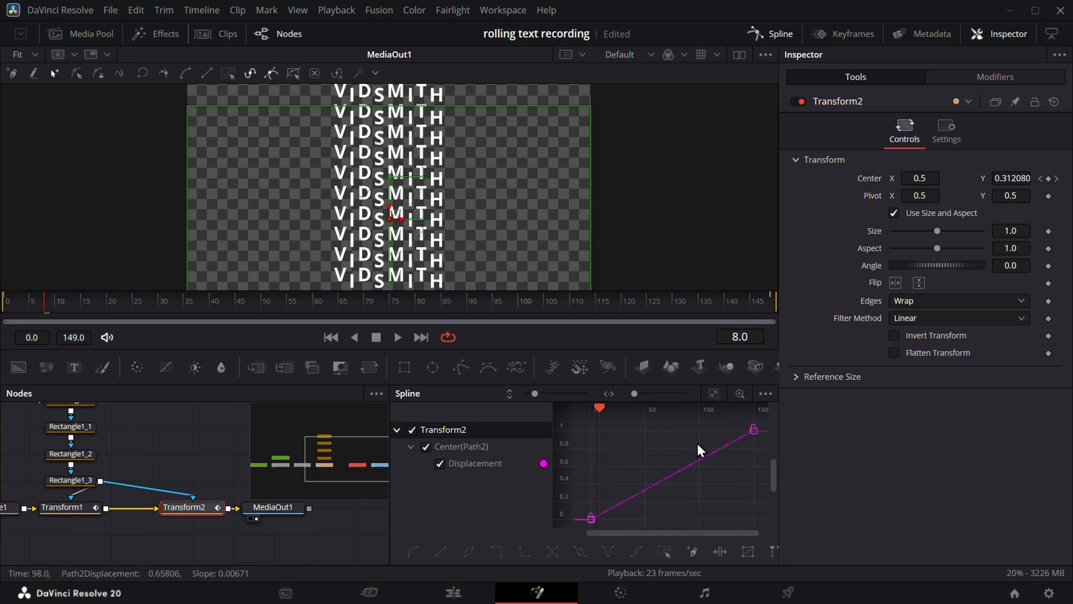
scroll(633, 474, down, 2)
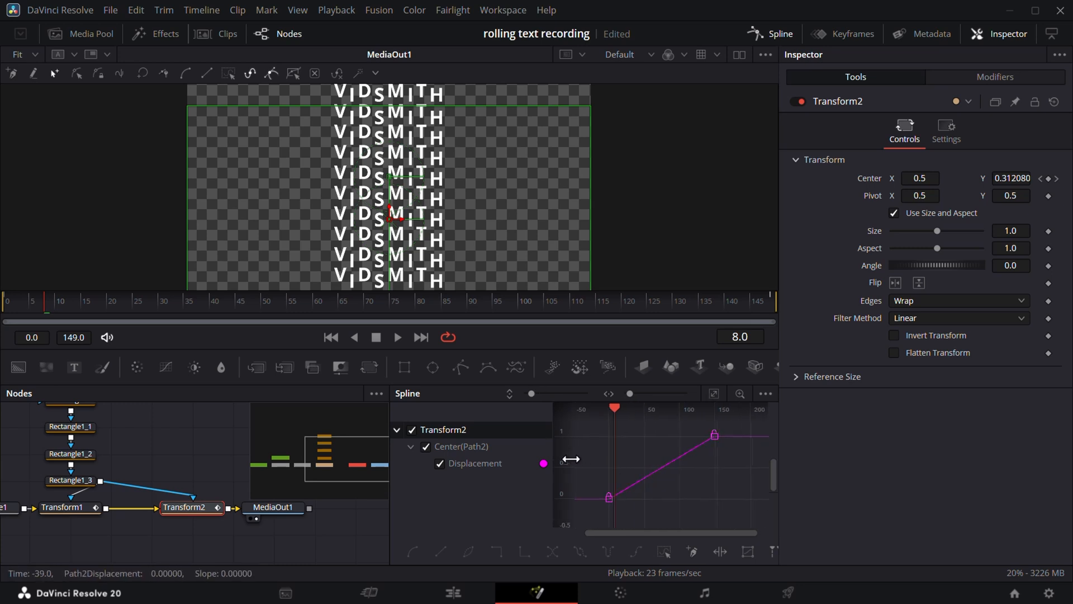
drag(593, 427, 721, 517)
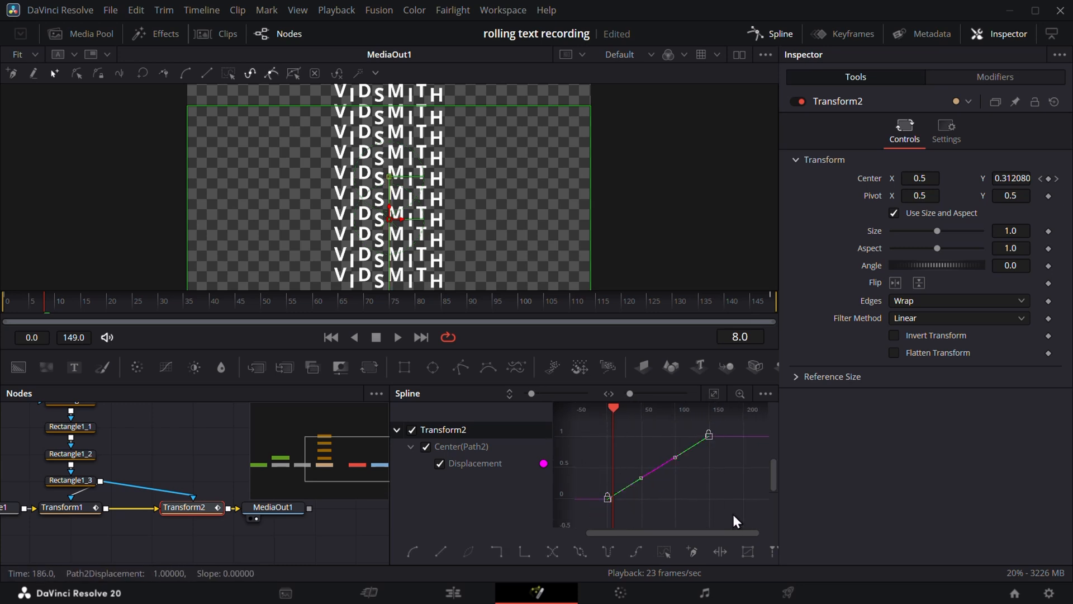
key(s)
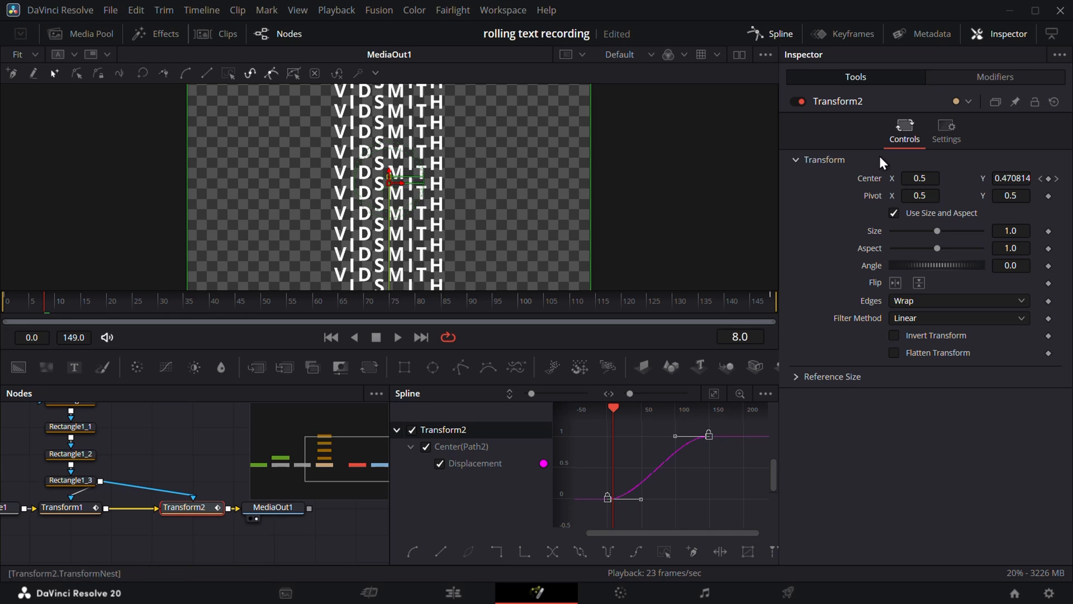
click(784, 36)
drag(287, 460, 572, 477)
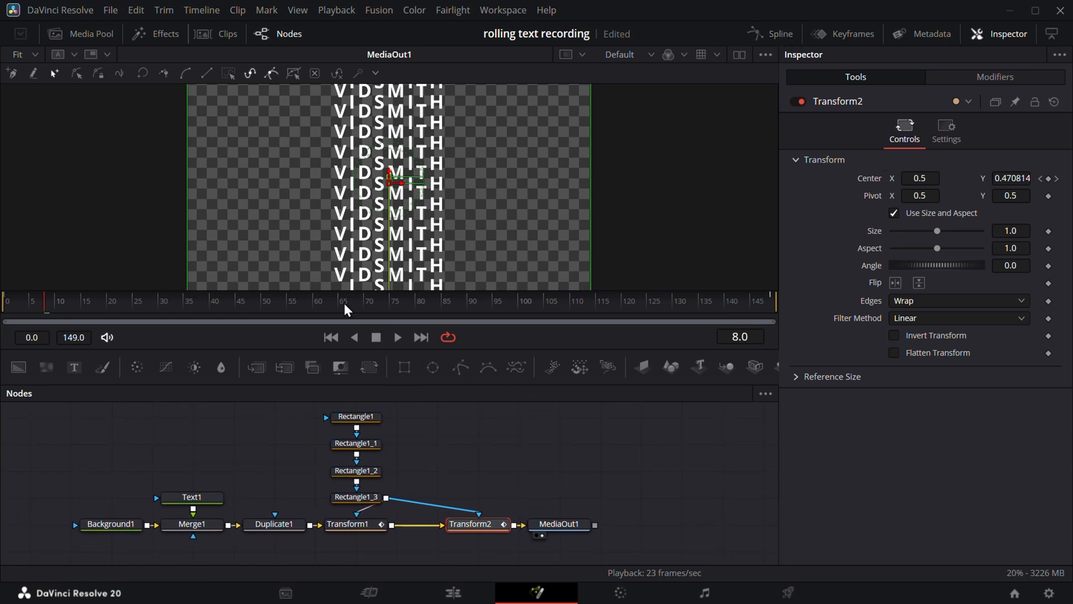
- Play the rolling letters from the first frame and shift MediaOut1 further right in the node graph
click(331, 337)
key(space)
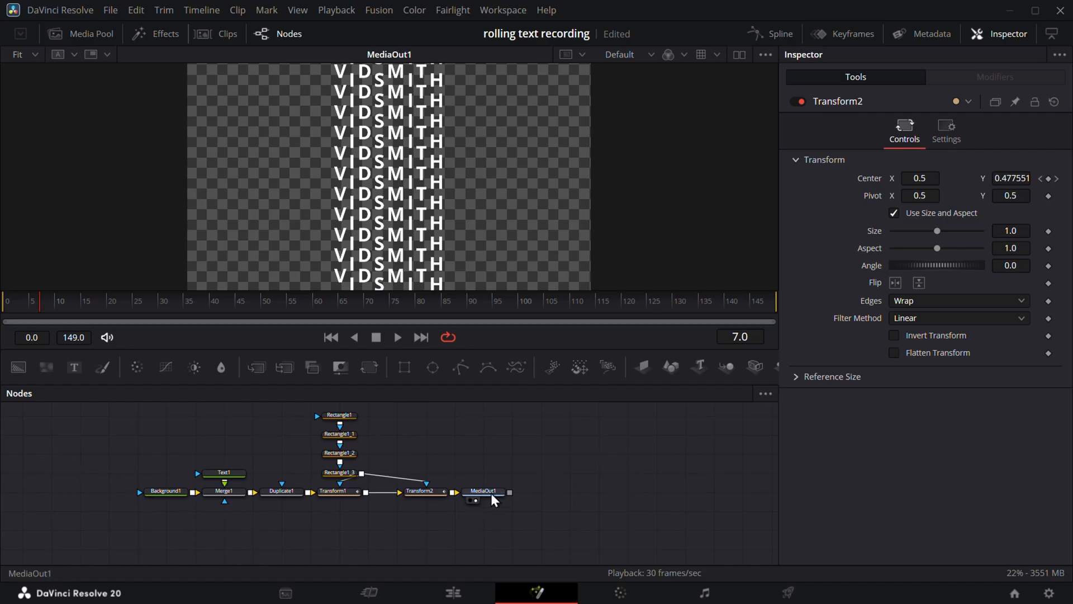
drag(493, 496, 608, 497)
- Add a black Background2 feeding MediaOut1, merge Transform2's letters over it as Merge2, and add Rectangle2
drag(23, 367, 339, 547)
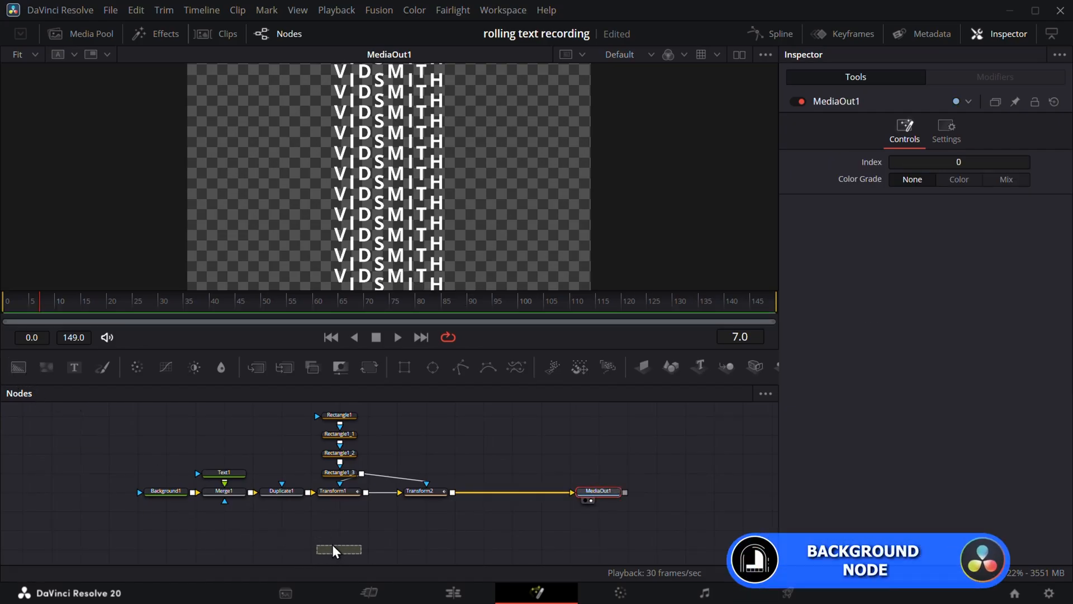
click(555, 478)
drag(589, 478, 560, 534)
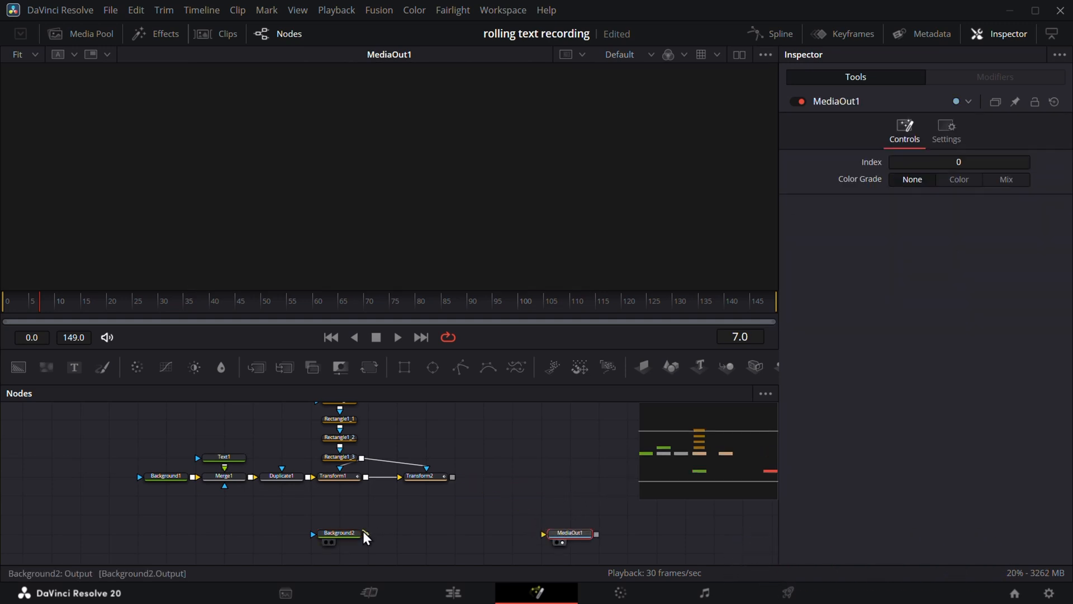
drag(366, 533, 543, 533)
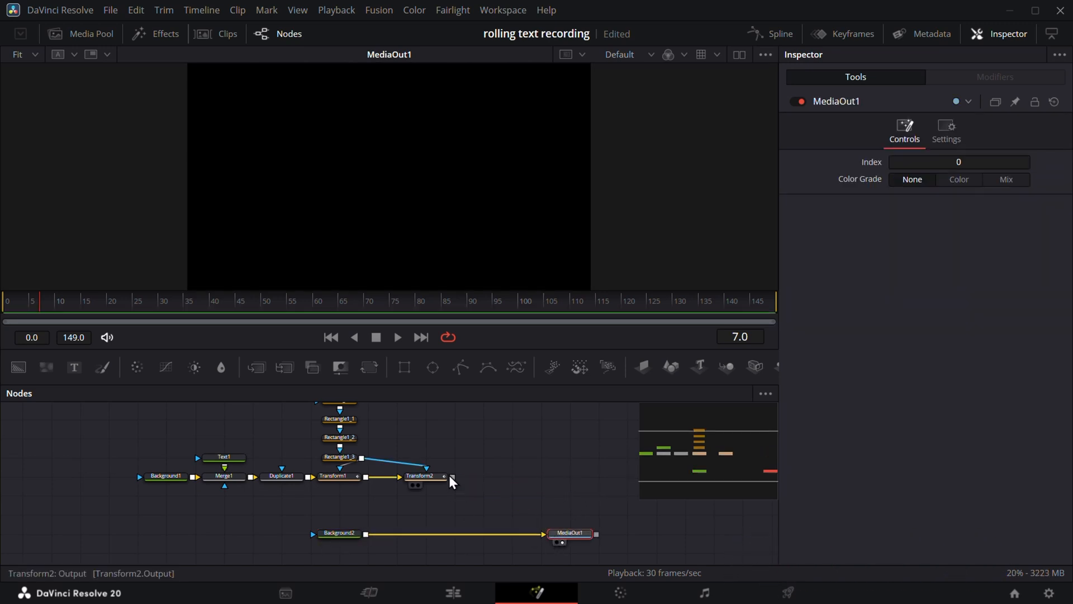
drag(452, 477, 366, 526)
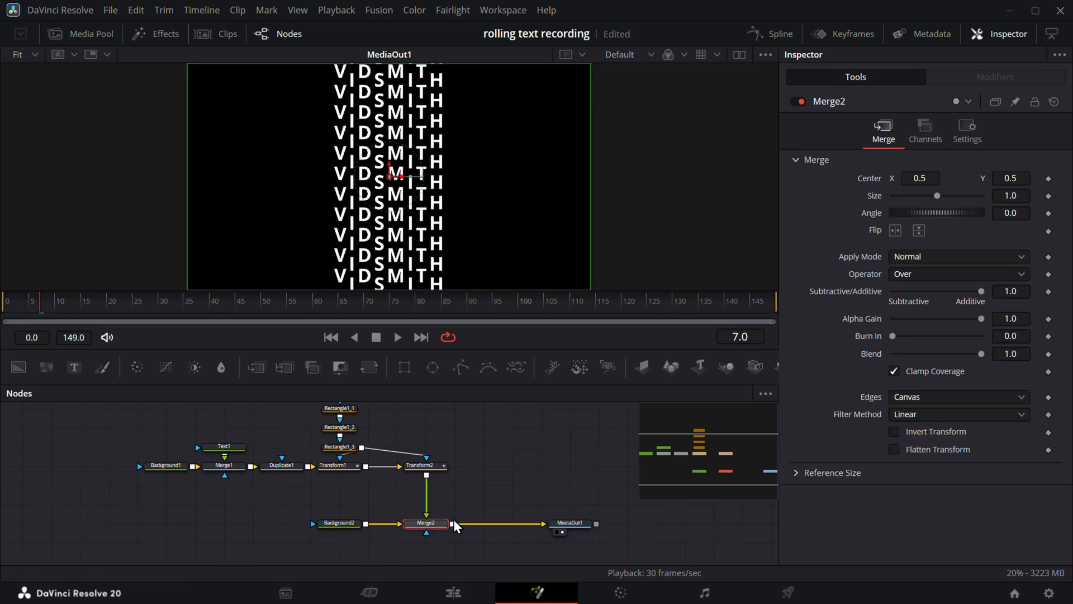
drag(404, 366, 483, 502)
- Attach Rectangle2 as Merge2's mask and shape it into a 1.026316-wide, 0.108990-high strip with a slightly soft edge
scroll(505, 535, down, 1)
drag(498, 466, 427, 491)
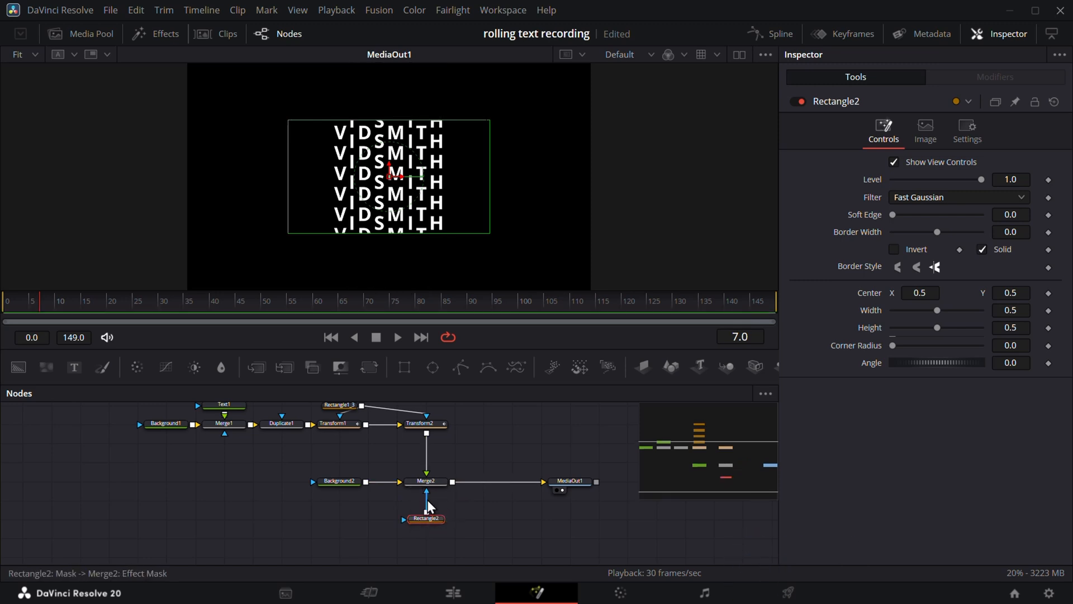
drag(412, 234, 415, 199)
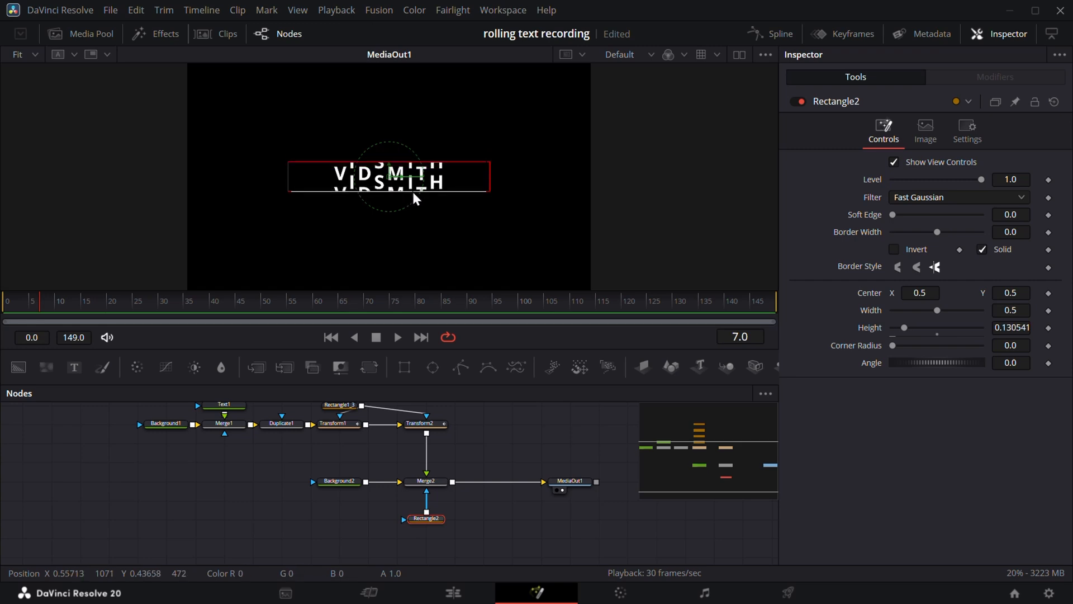
drag(372, 302, 2, 302)
scroll(395, 166, up, 3)
drag(426, 218, 427, 212)
scroll(426, 211, down, 3)
drag(505, 202, 612, 203)
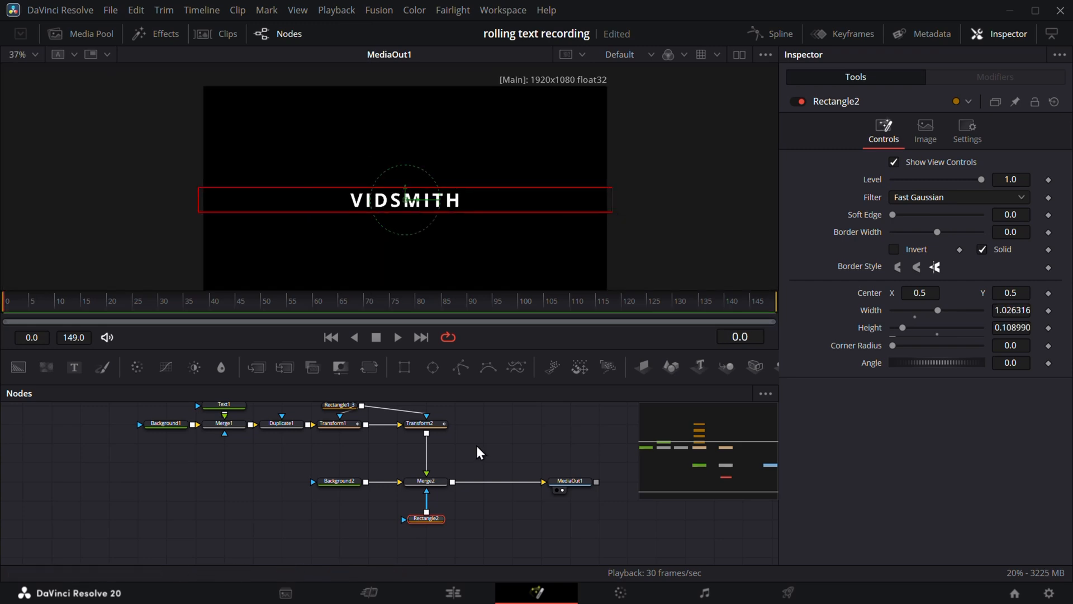
key(space)
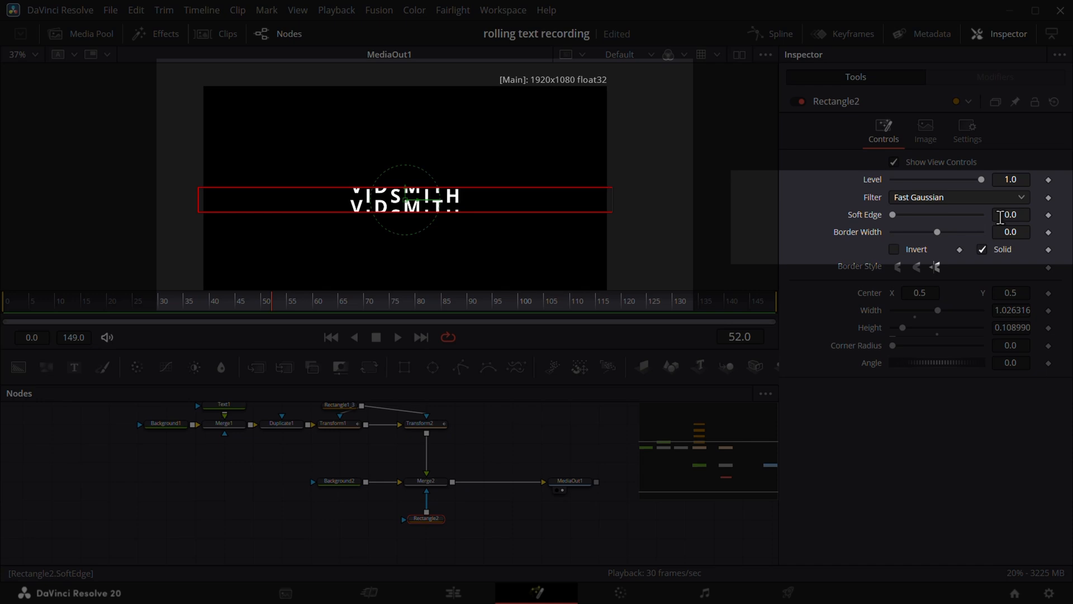
mouse_move(1006, 216)
mouse_down()
mouse_move(1042, 215)
mouse_move(1008, 214)
mouse_up()
- Preview the composition on the Edit page from 01:00:00:00, then return to the Fusion page
click(498, 435)
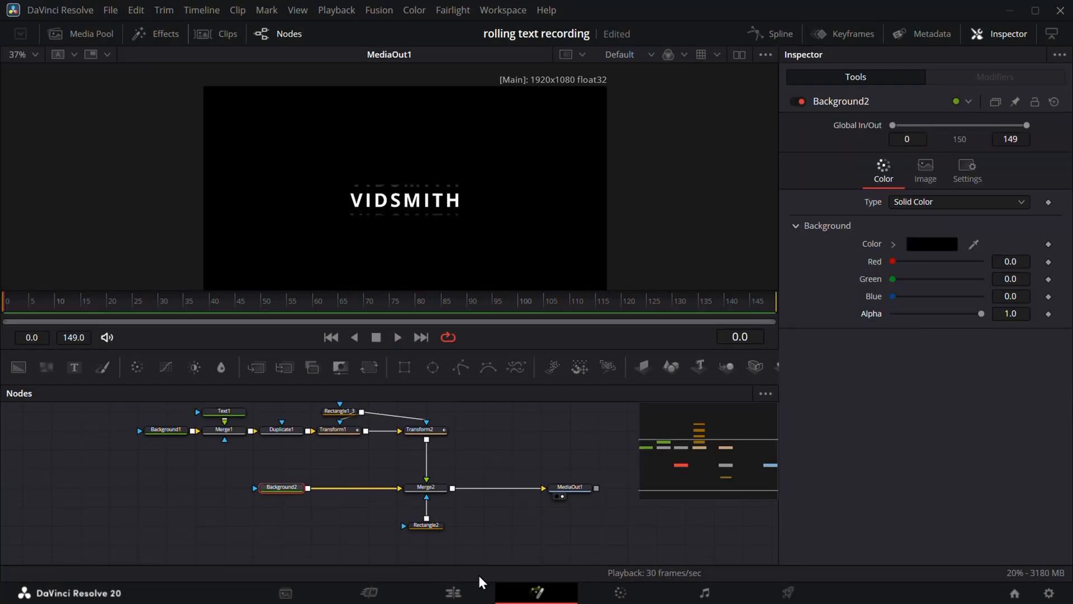
click(472, 591)
drag(200, 416, 72, 411)
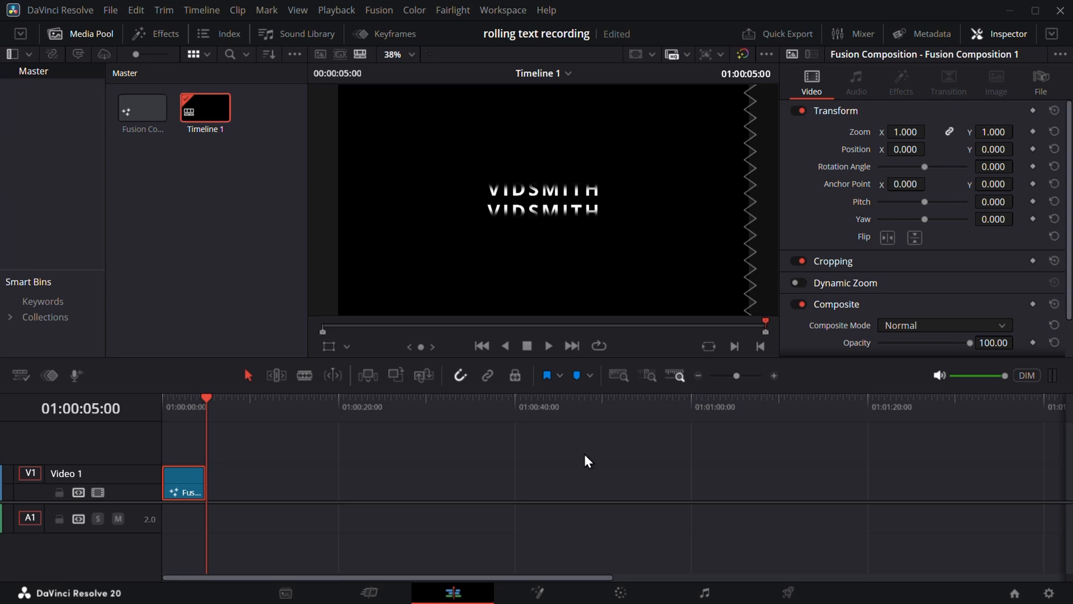
click(537, 592)
- At frame 149, set Transform1's end Center Y to 3.047 and Transform2's to -2.958
click(345, 431)
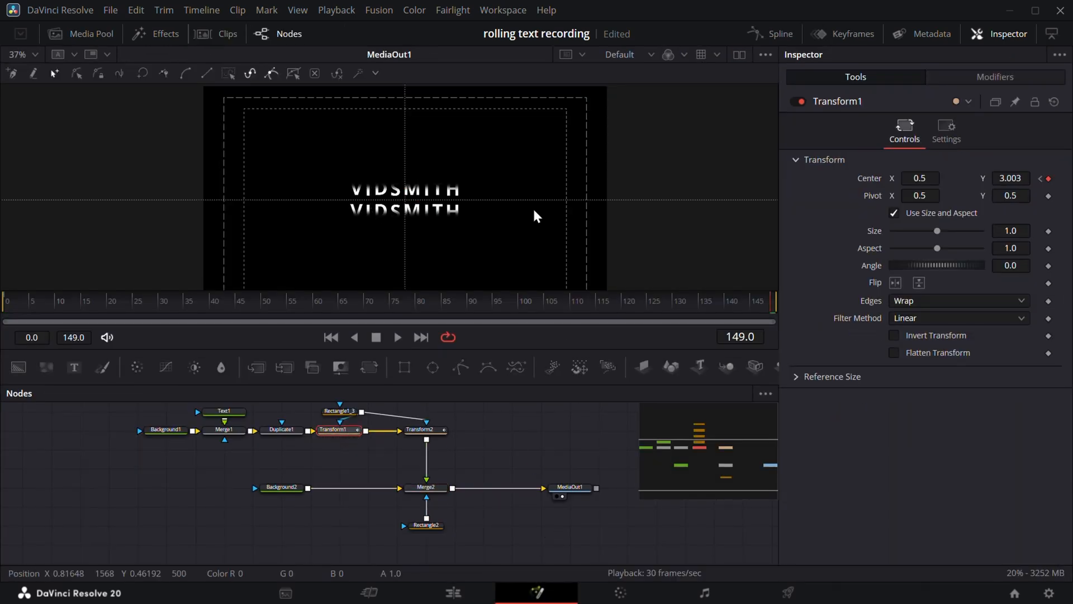
drag(719, 301, 6, 307)
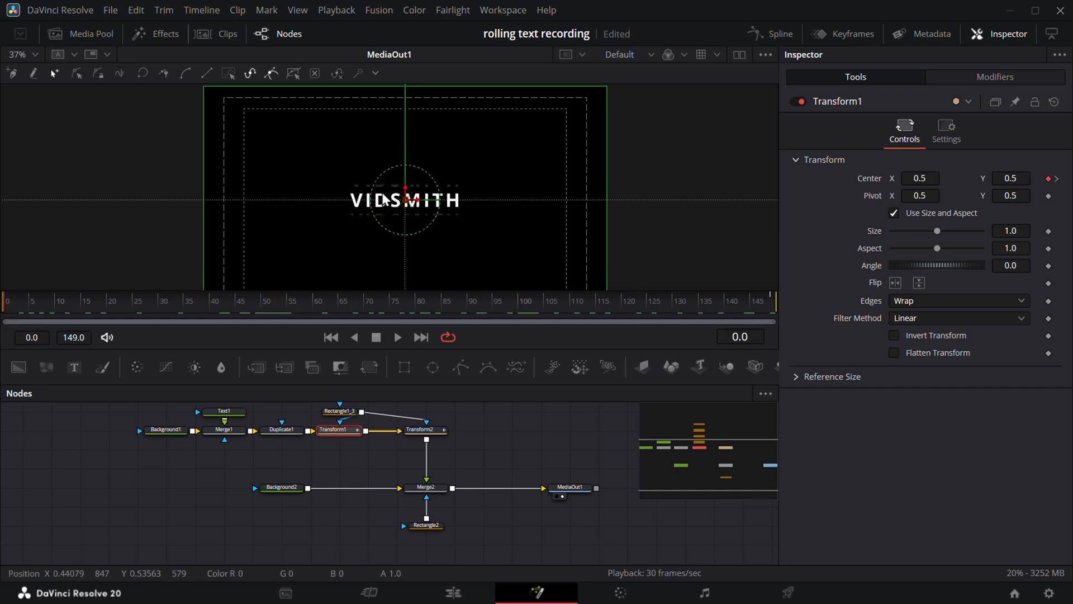
scroll(378, 201, up, 3)
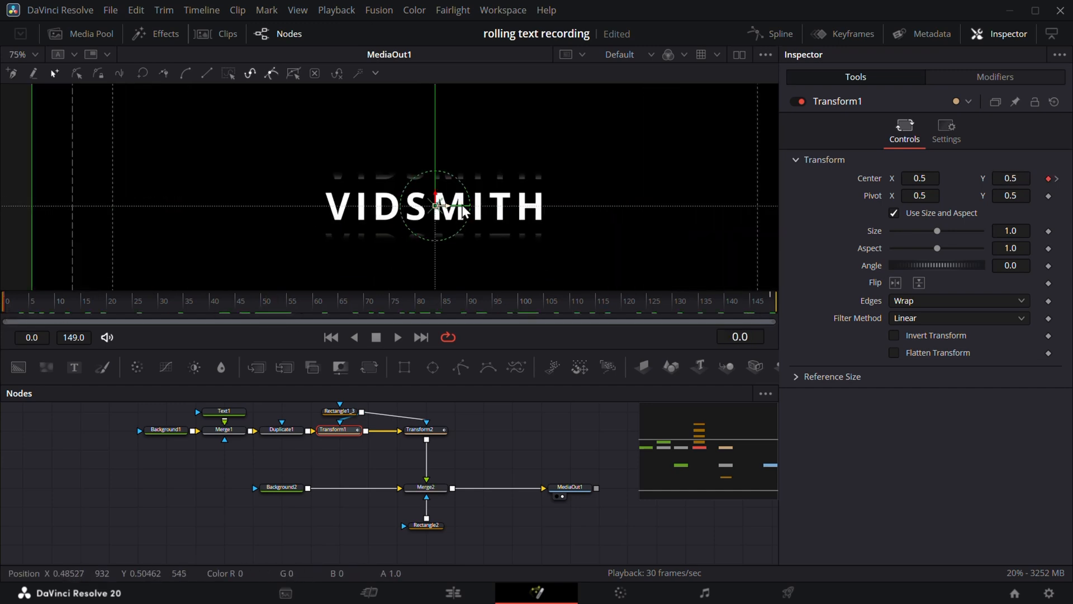
drag(71, 305, 831, 323)
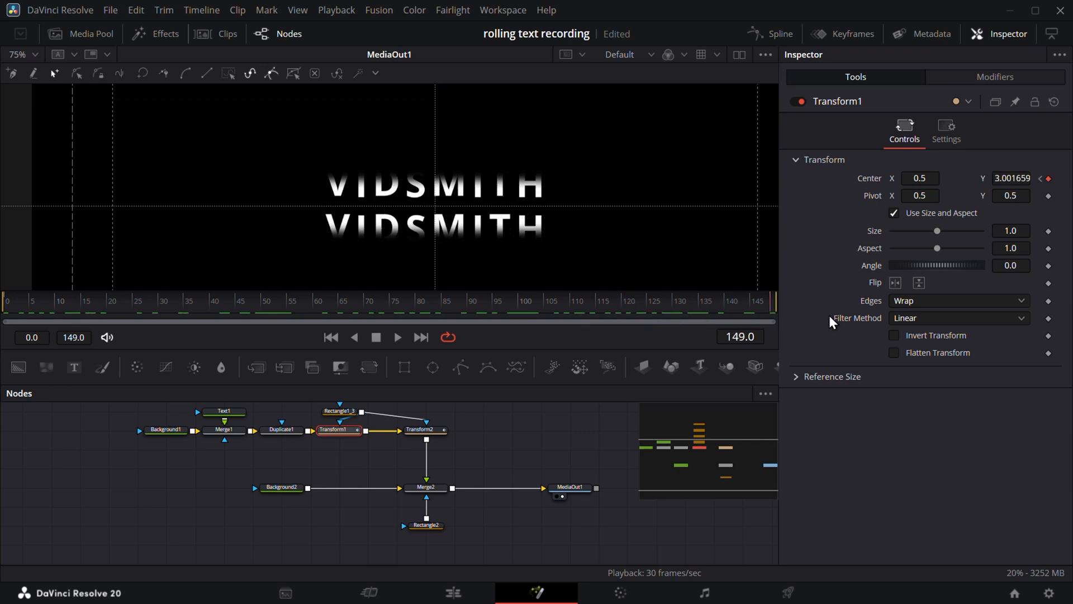
drag(1012, 178, 1037, 178)
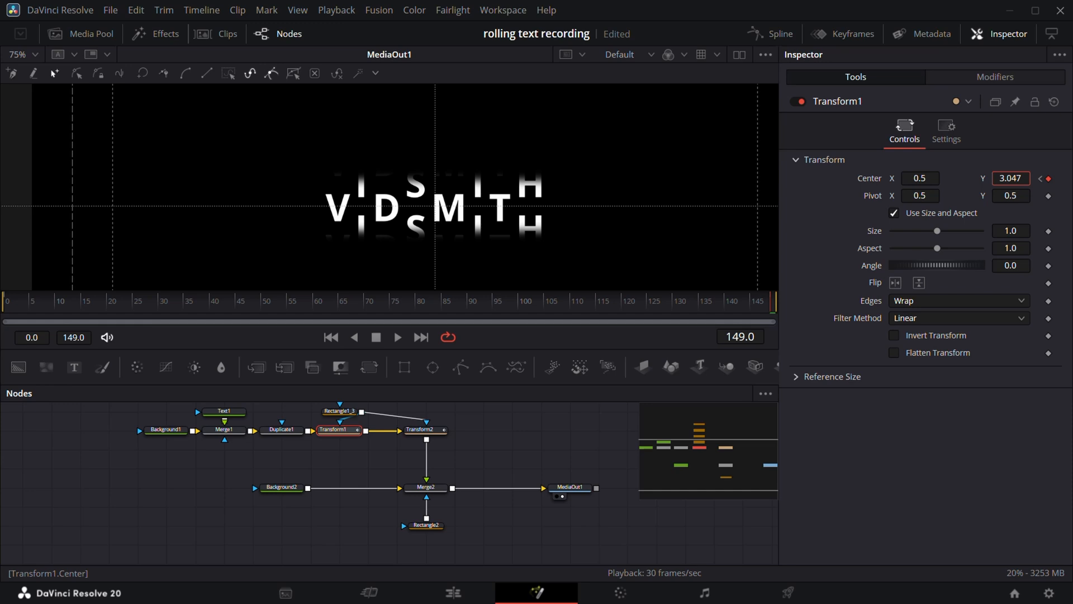
click(439, 430)
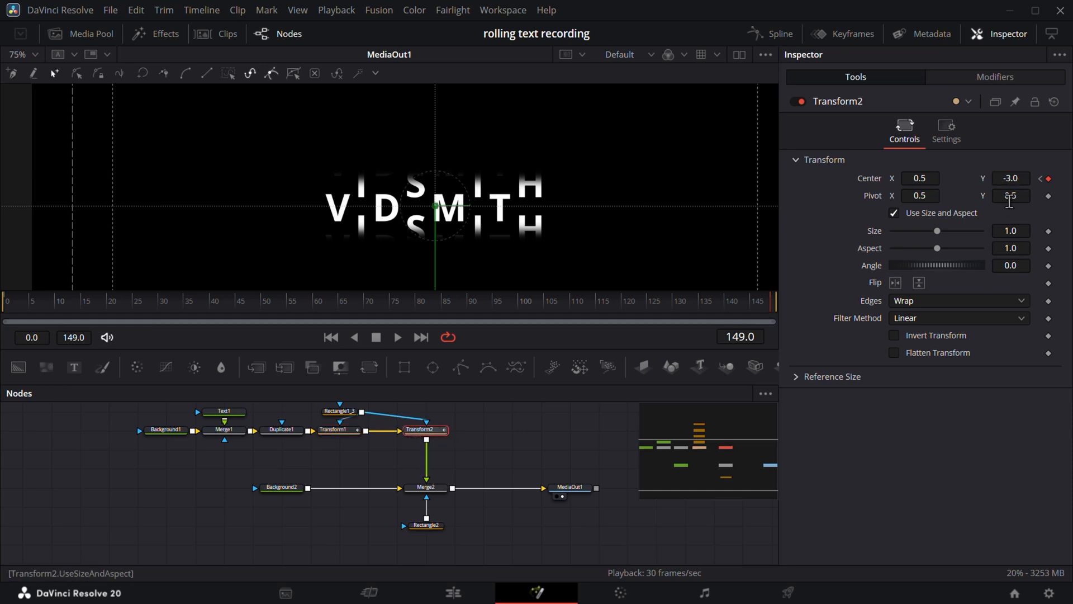
drag(1011, 179, 1036, 178)
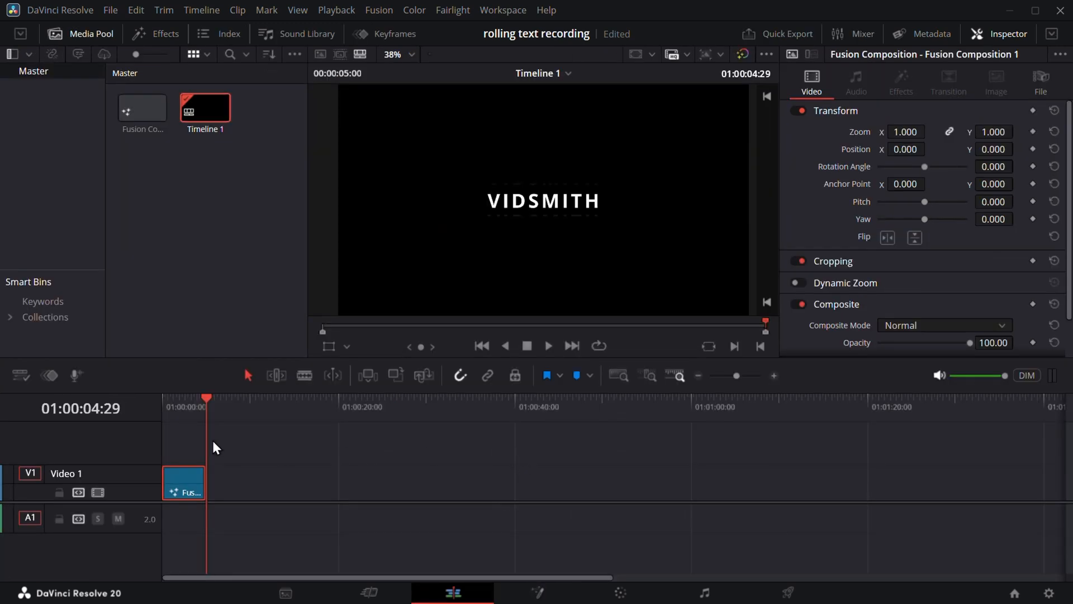
key(Home)
key(space)
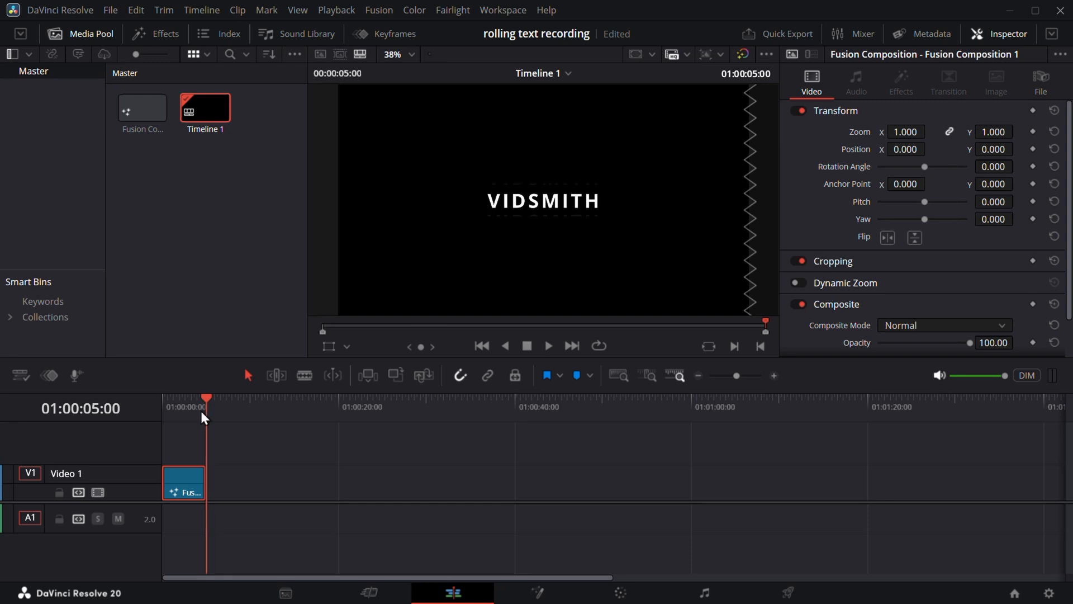
drag(203, 417, 159, 424)
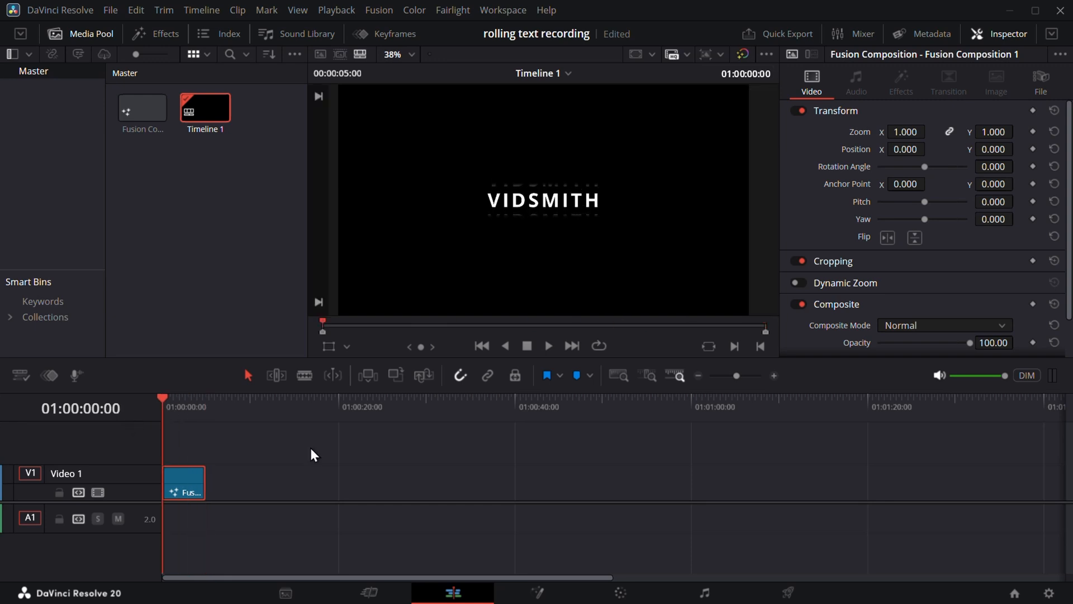
- Enable Motion Blur in Transform1's Settings on the Fusion page
click(537, 591)
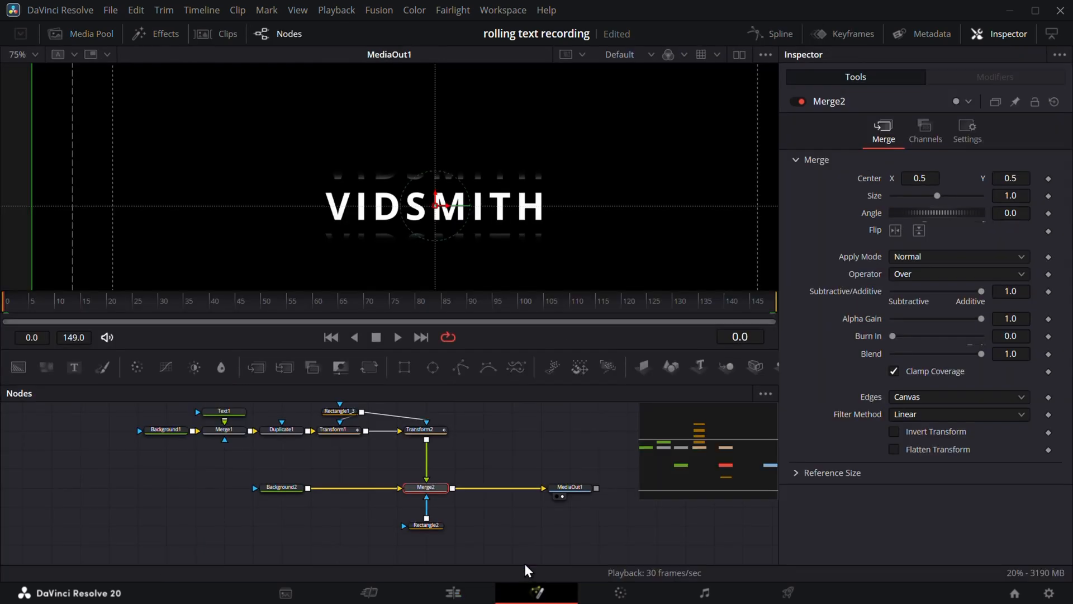
click(337, 429)
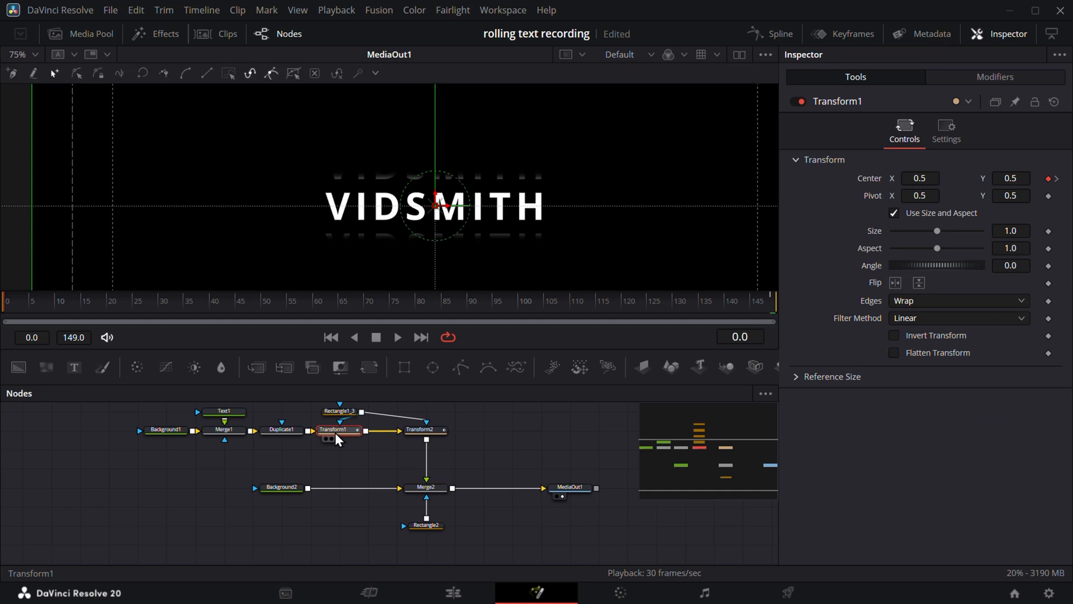
click(946, 132)
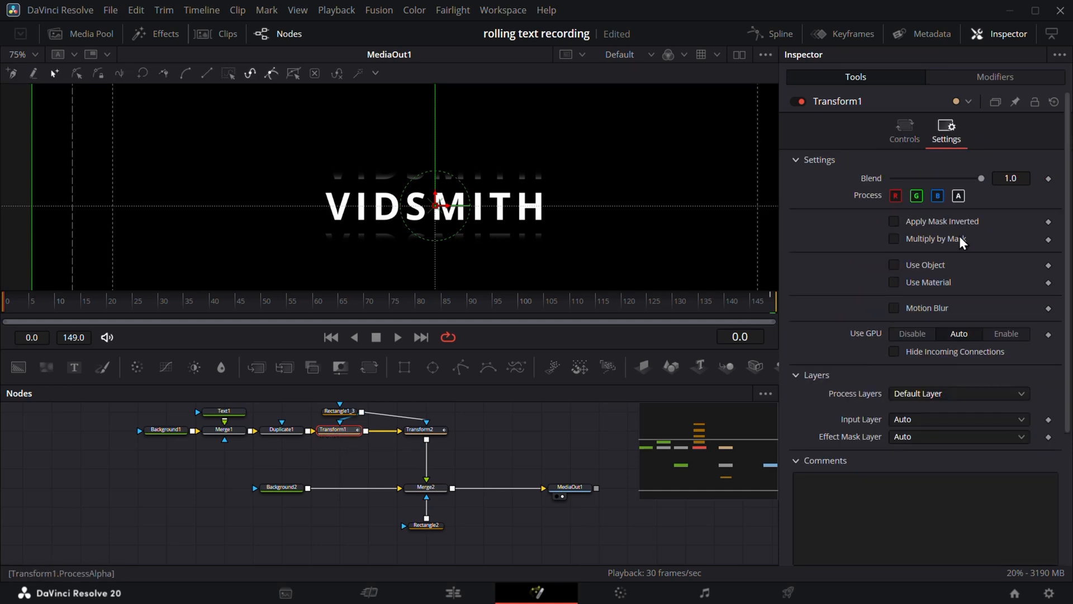
click(894, 307)
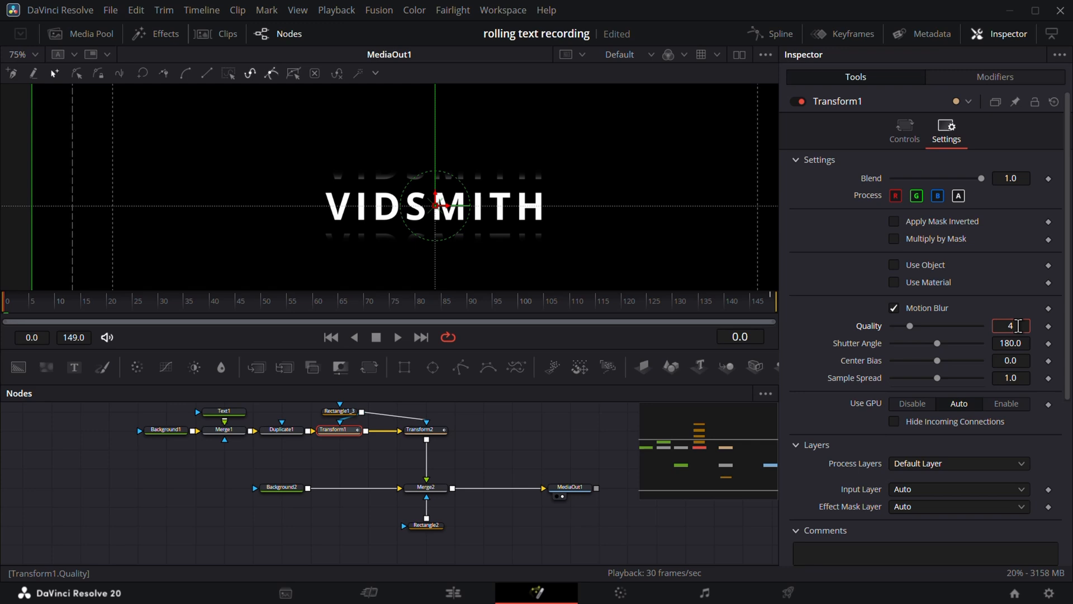
- Enable Motion Blur on Transform2 and play back to check the blur
click(427, 431)
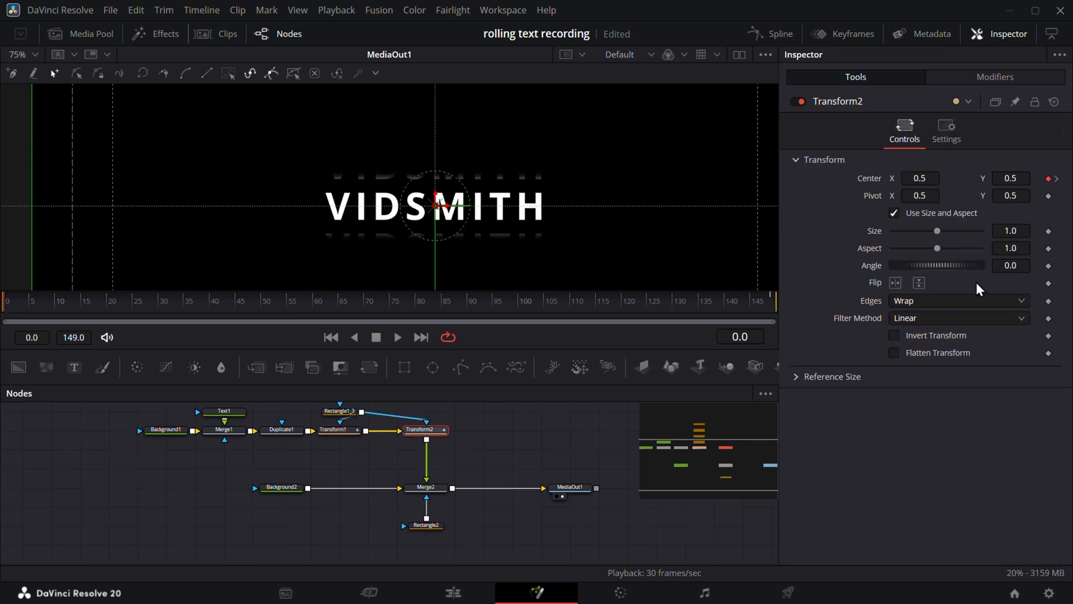
click(946, 130)
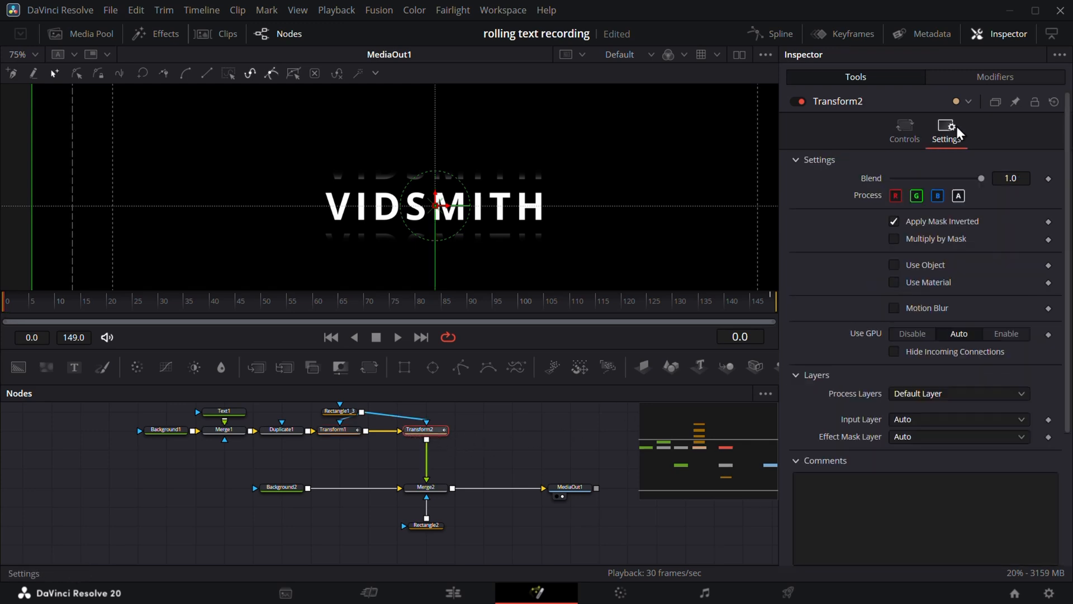
click(894, 308)
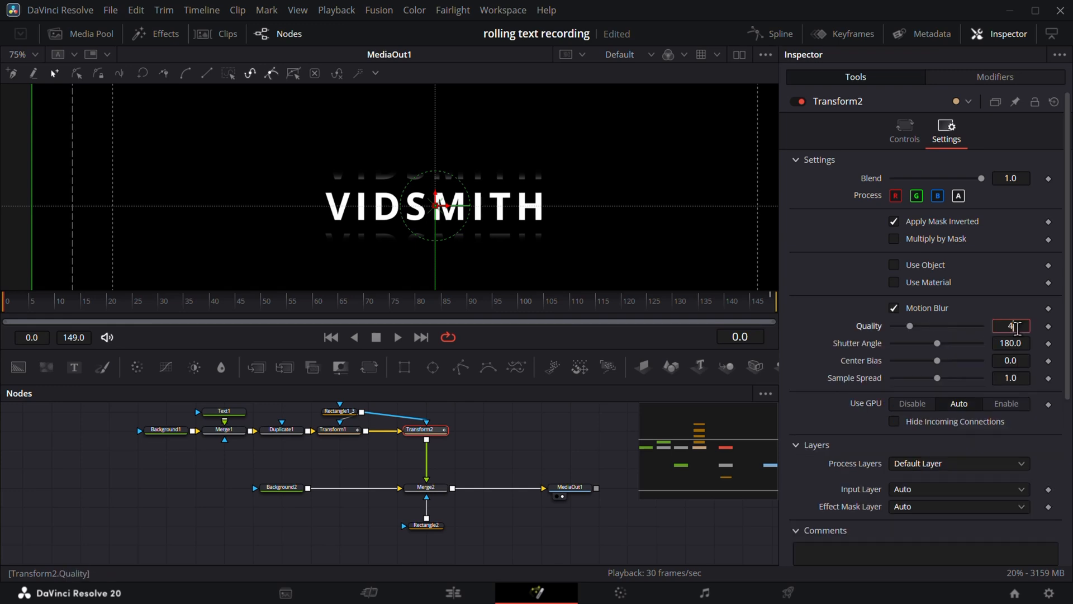
key(Return)
key(space)
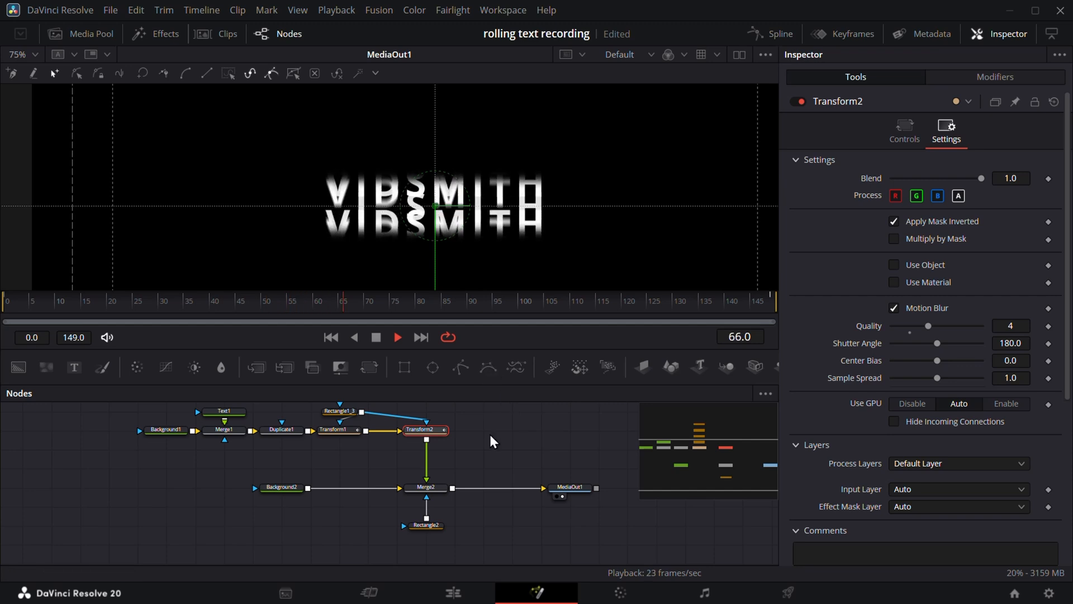
key(space)
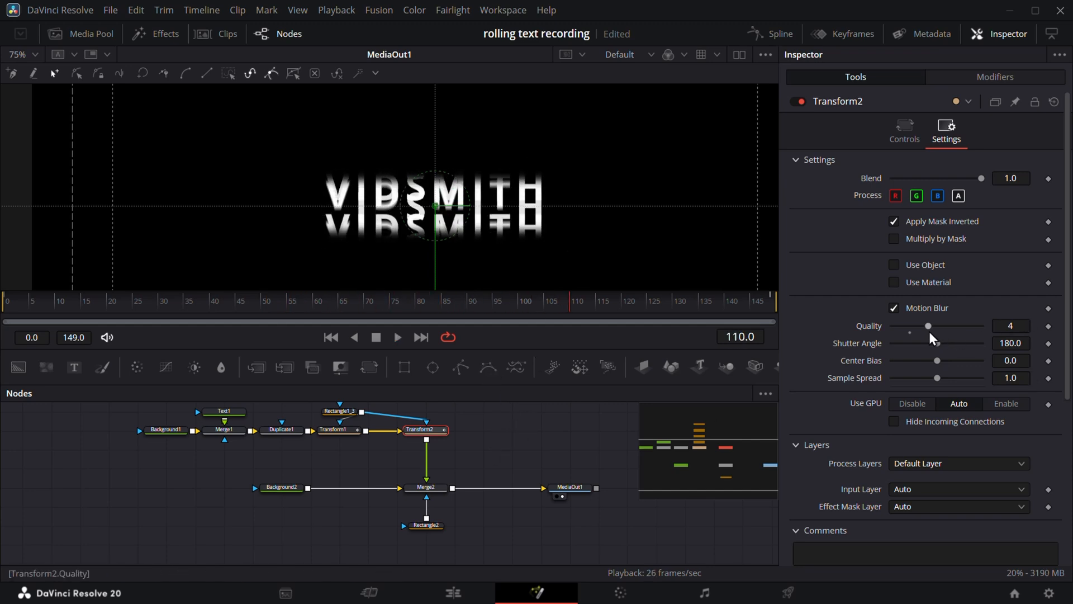
- Set Motion Blur Quality to 1 on both Transform2 and Transform1
double_click(868, 329)
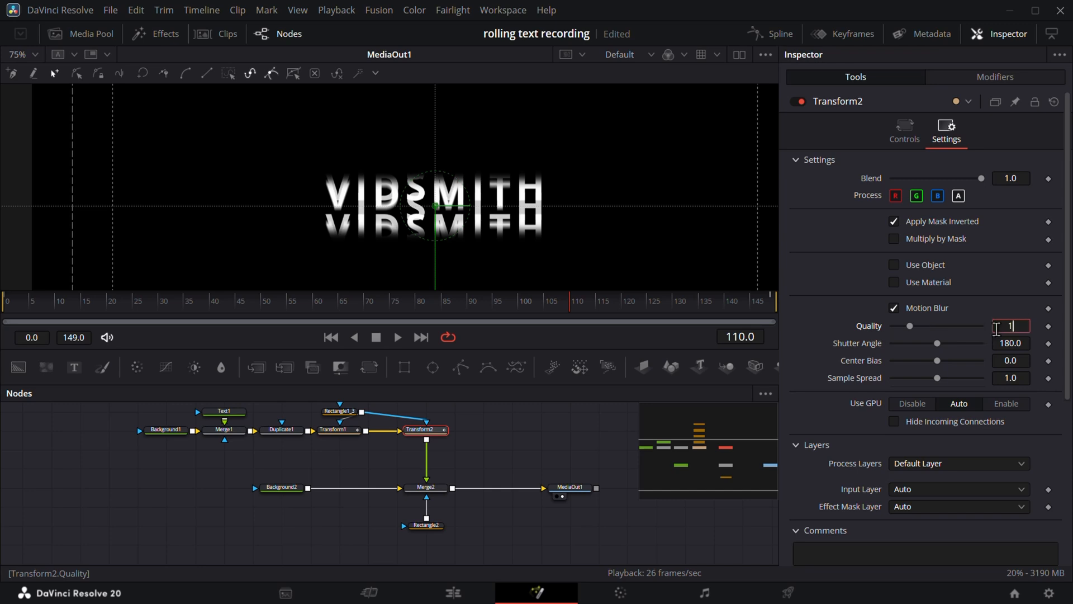
key(Return)
click(338, 430)
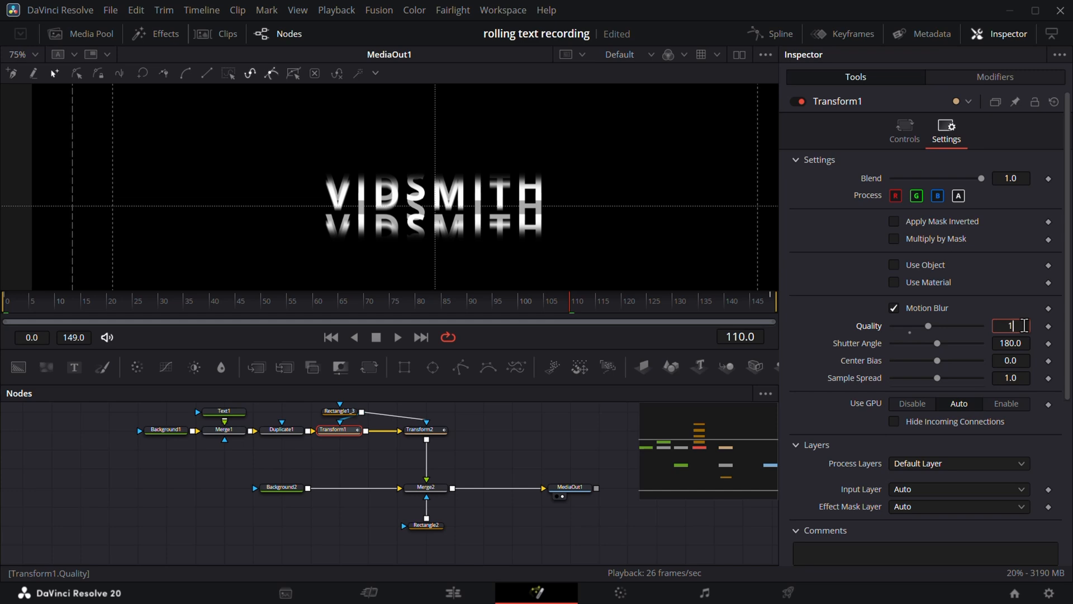
key(Tab)
click(498, 441)
- Replay the animation from the start to review the motion blur
drag(325, 305, 0, 280)
key(space)
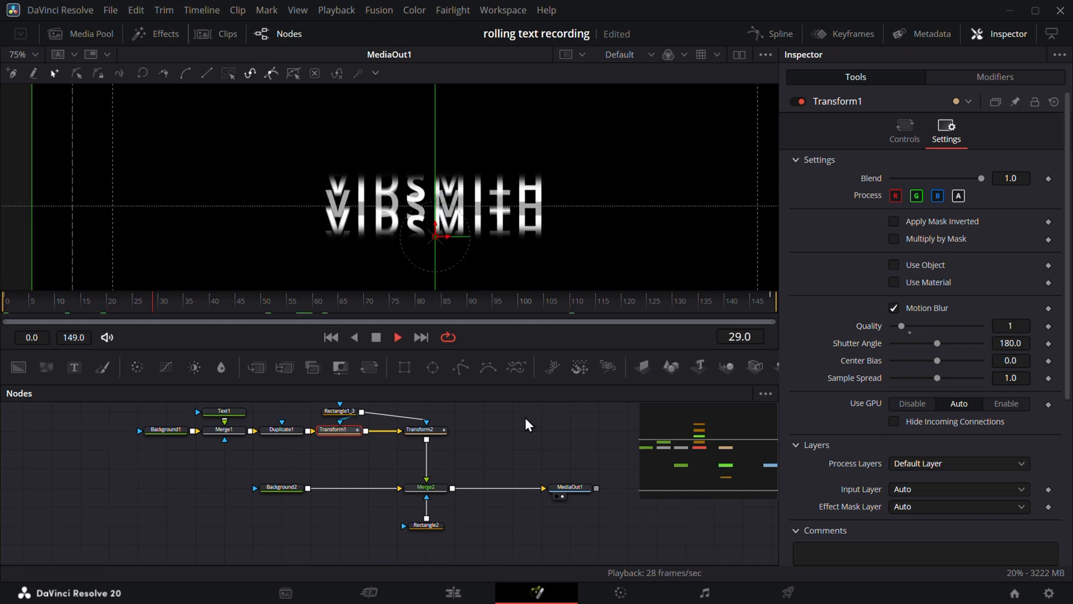
key(space)
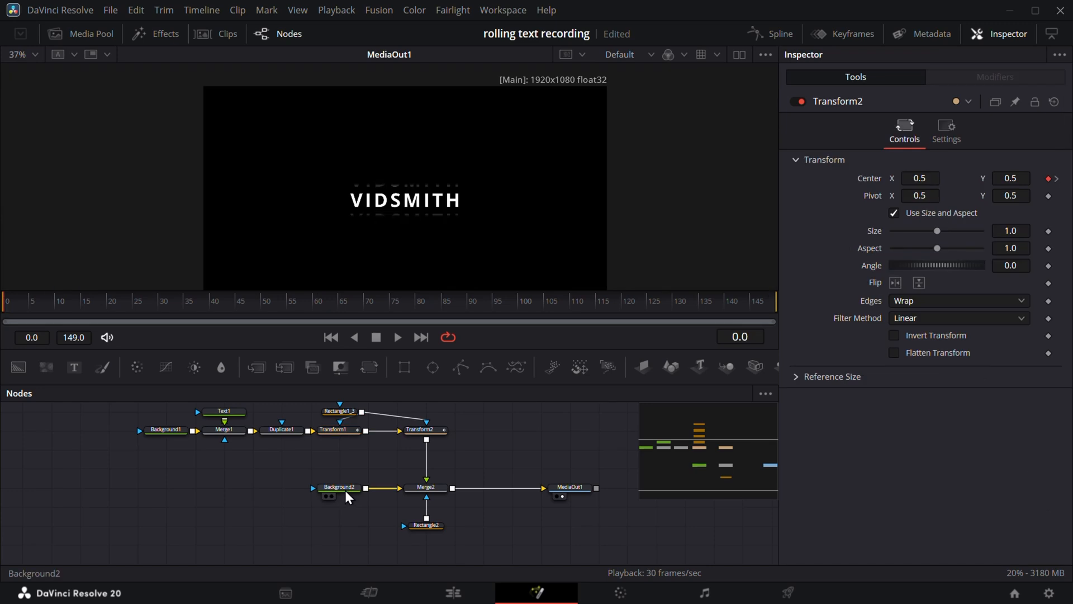
- Set Background2's Alpha to 0, then scrub the Edit timeline to preview the pink dollar counter
click(278, 488)
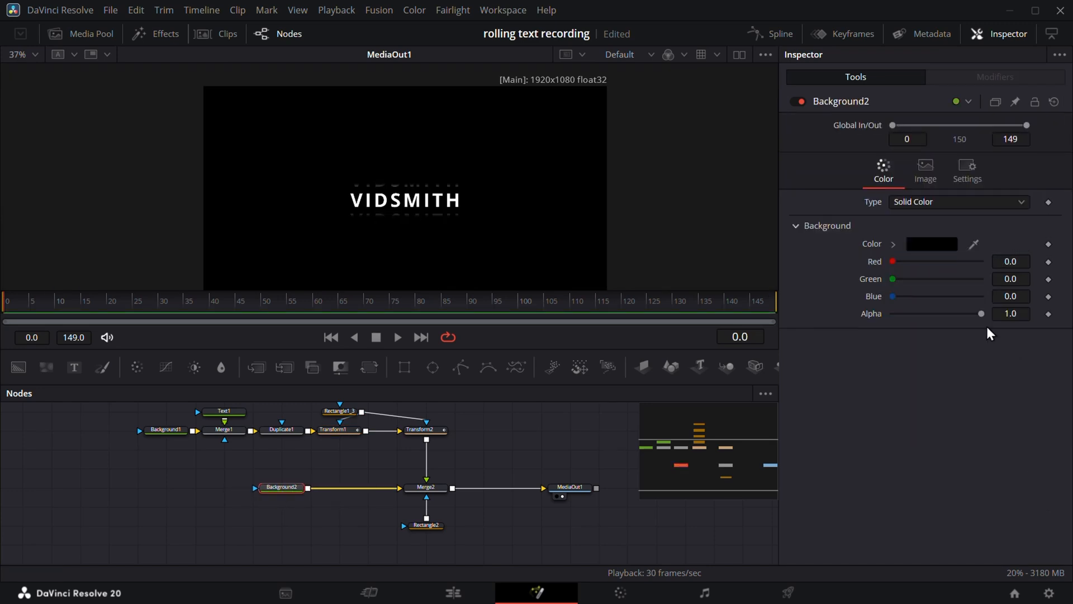
mouse_move(980, 314)
mouse_down()
mouse_move(794, 323)
mouse_move(981, 318)
mouse_up()
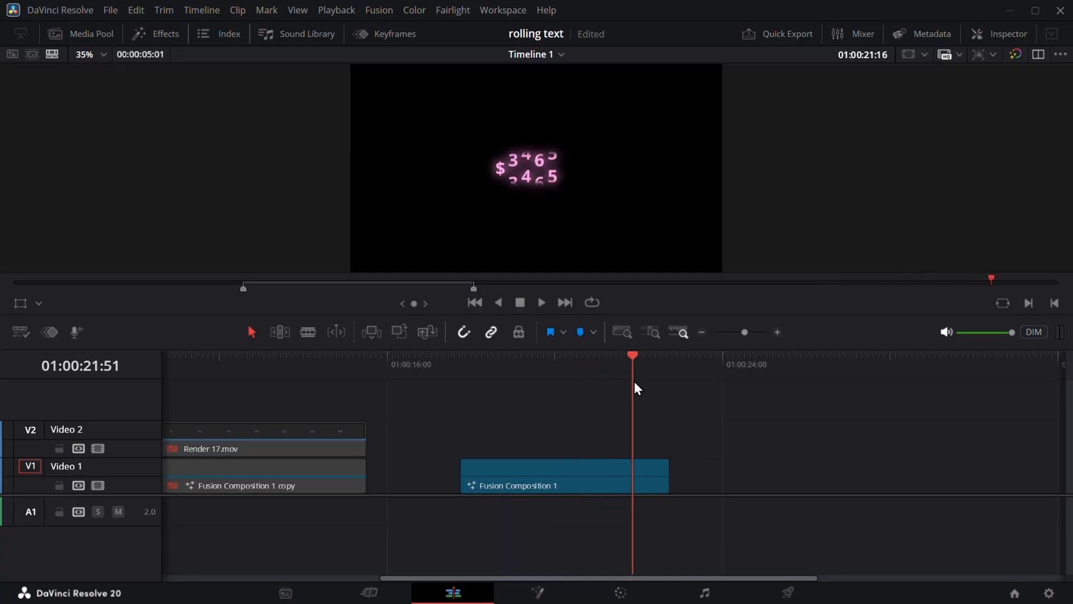
drag(635, 386, 558, 391)
- Open Fusion Composition 1 on the Fusion page and view Text1_1 in the viewer
click(525, 477)
click(538, 592)
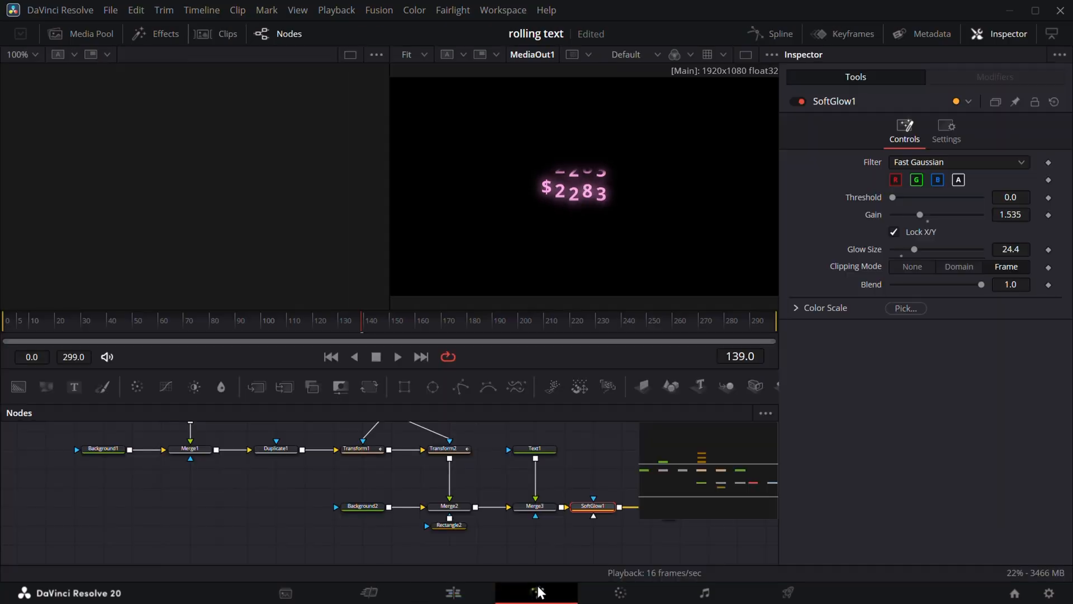
drag(188, 494, 510, 227)
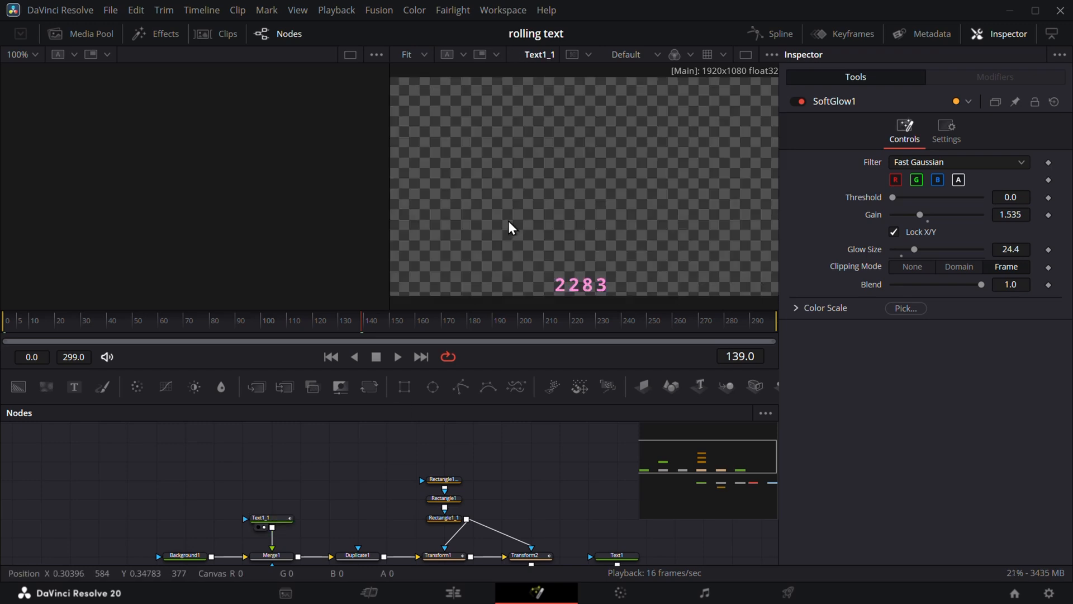
scroll(710, 256, down, 5)
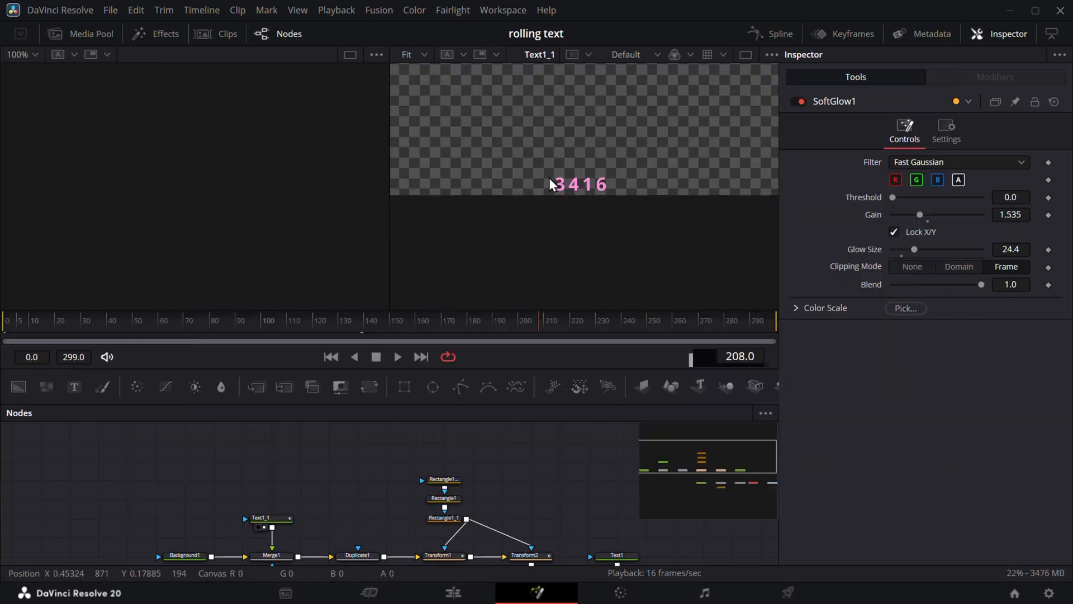
- Select Text1_1, scroll to its Number counter, and scrub the timeline to watch the digits climb
click(275, 521)
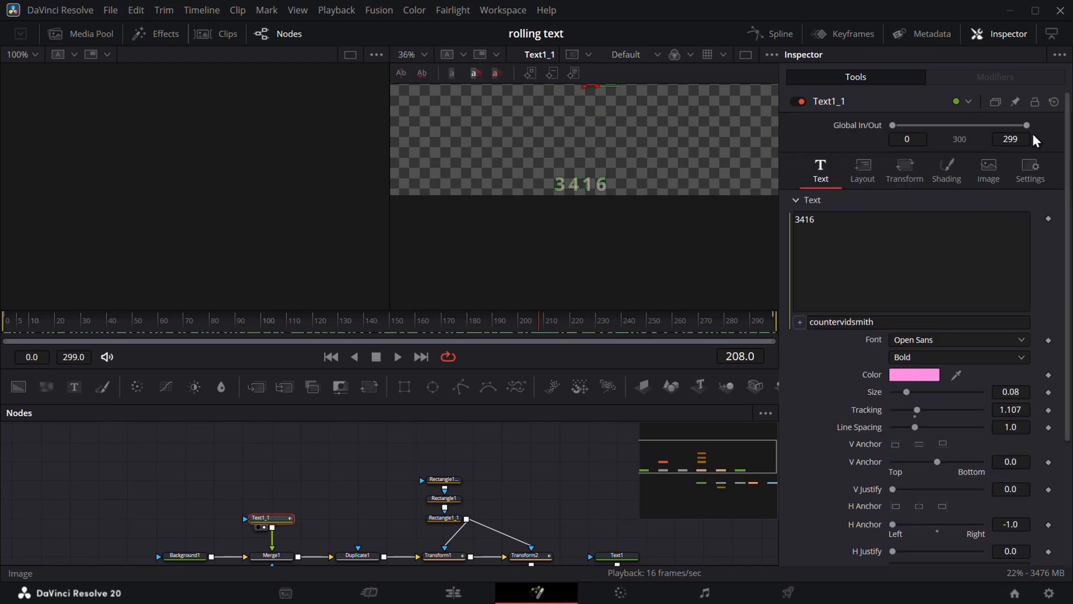
scroll(917, 290, down, 3)
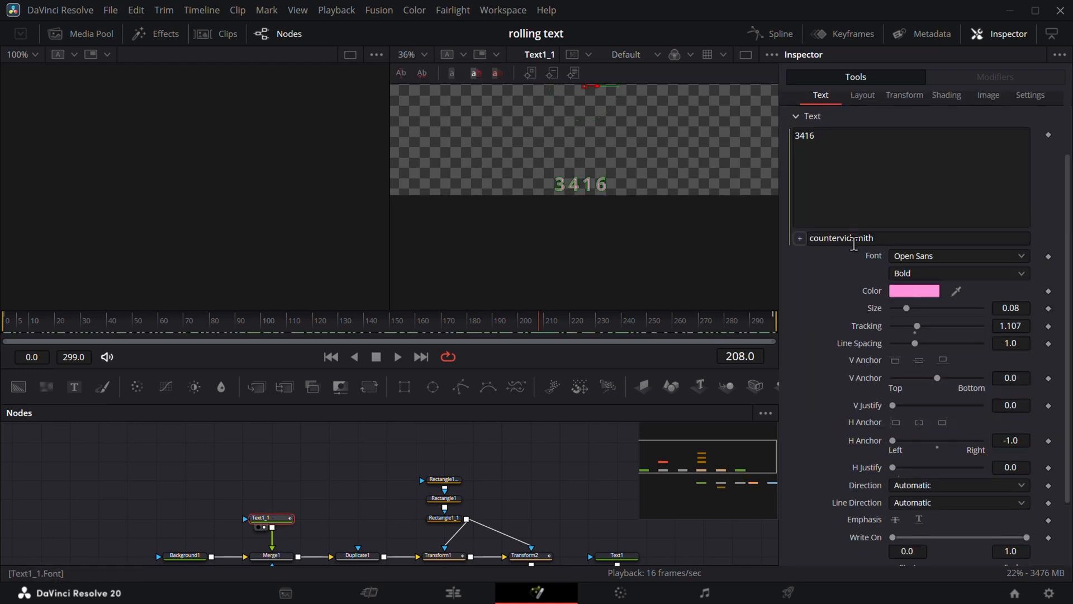
scroll(900, 240, down, 3)
drag(594, 338, 244, 341)
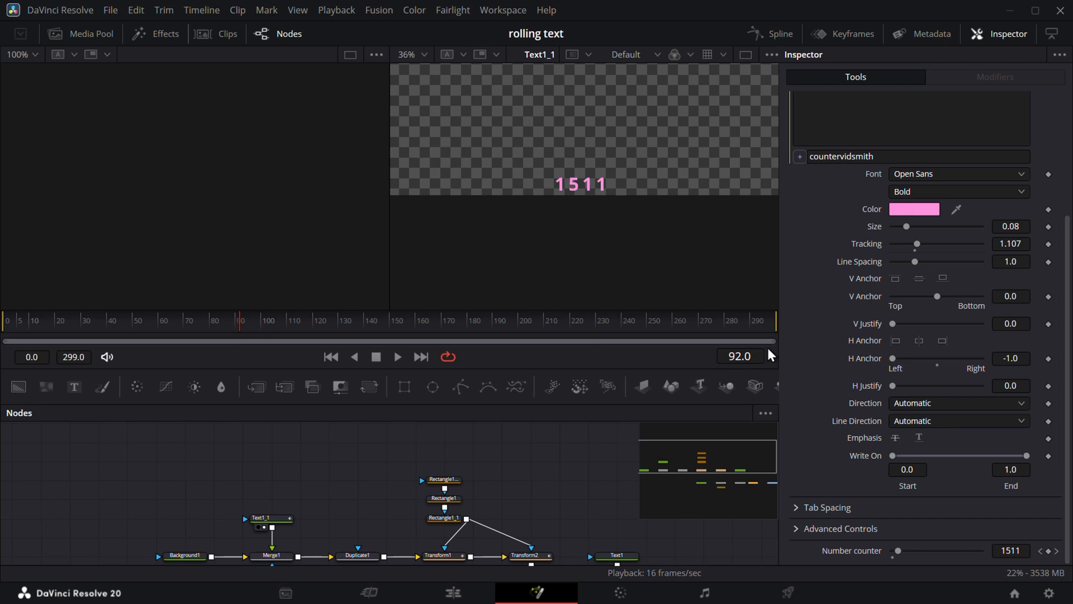
scroll(808, 322, up, 3)
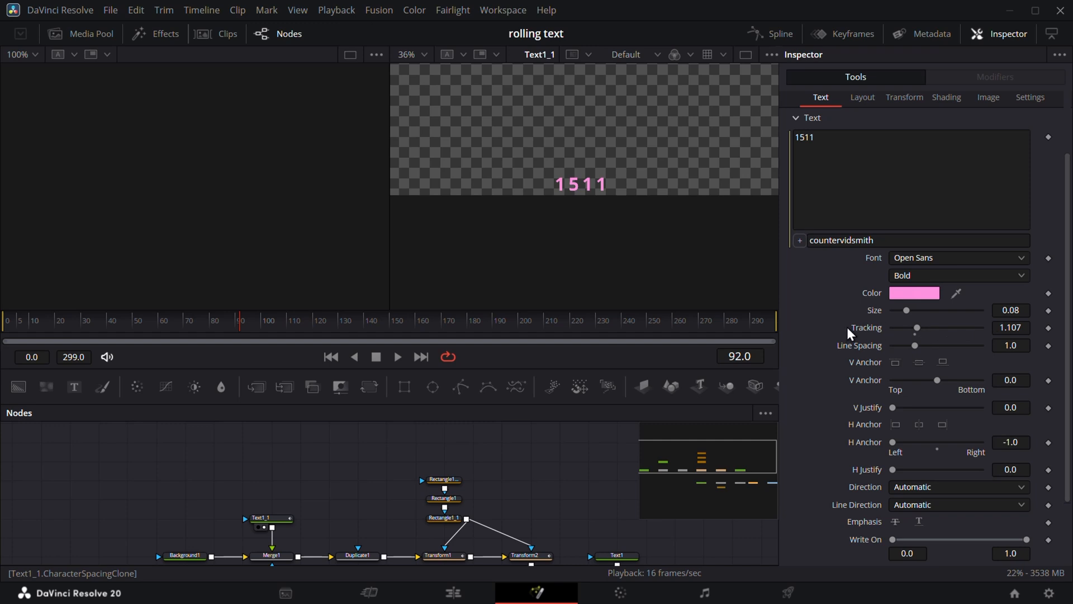
scroll(827, 431, down, 3)
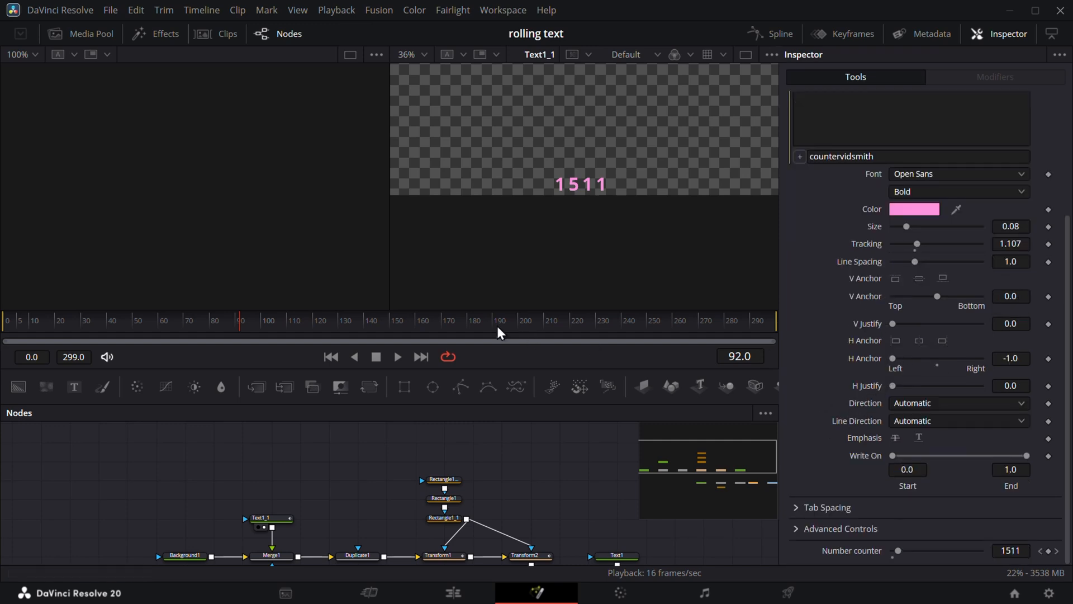
drag(498, 333, 230, 336)
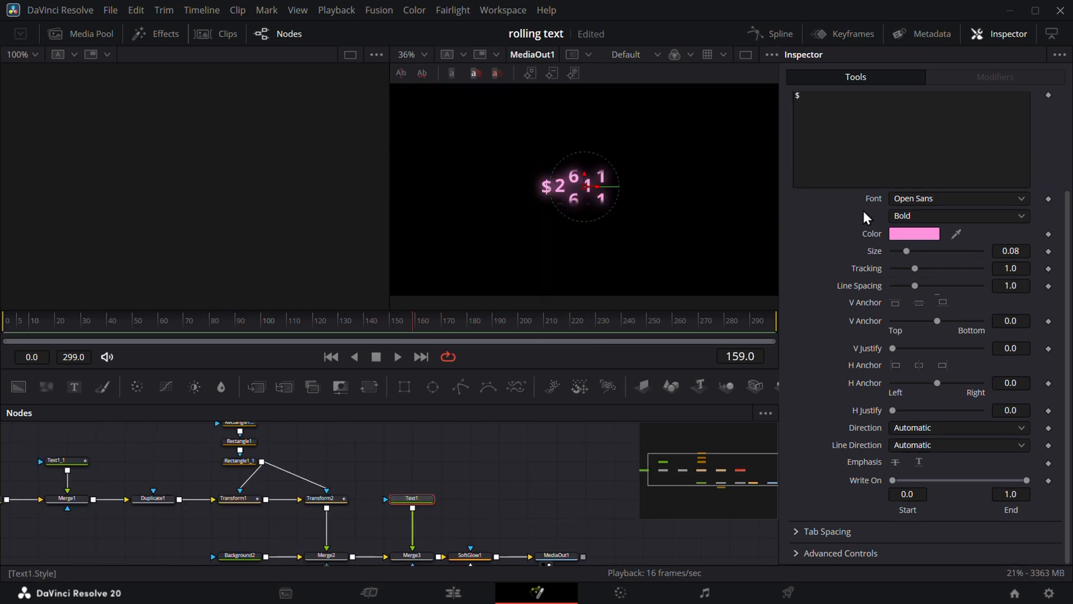
scroll(844, 196, up, 4)
click(799, 102)
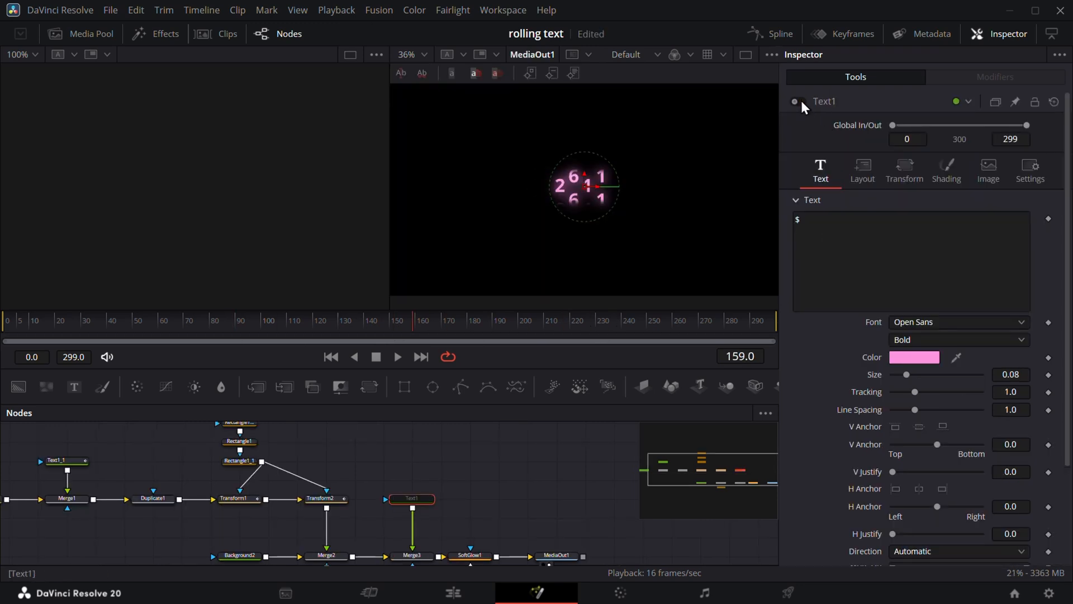
click(799, 102)
mouse_move(520, 333)
mouse_down()
mouse_move(206, 330)
mouse_move(571, 339)
mouse_move(537, 338)
mouse_up()
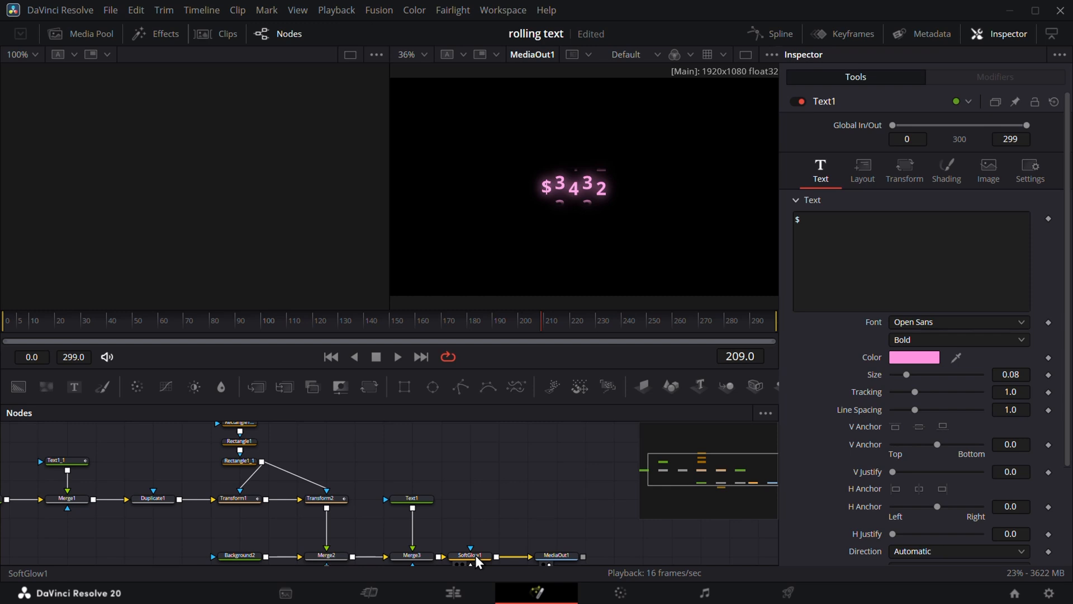
click(473, 554)
click(800, 100)
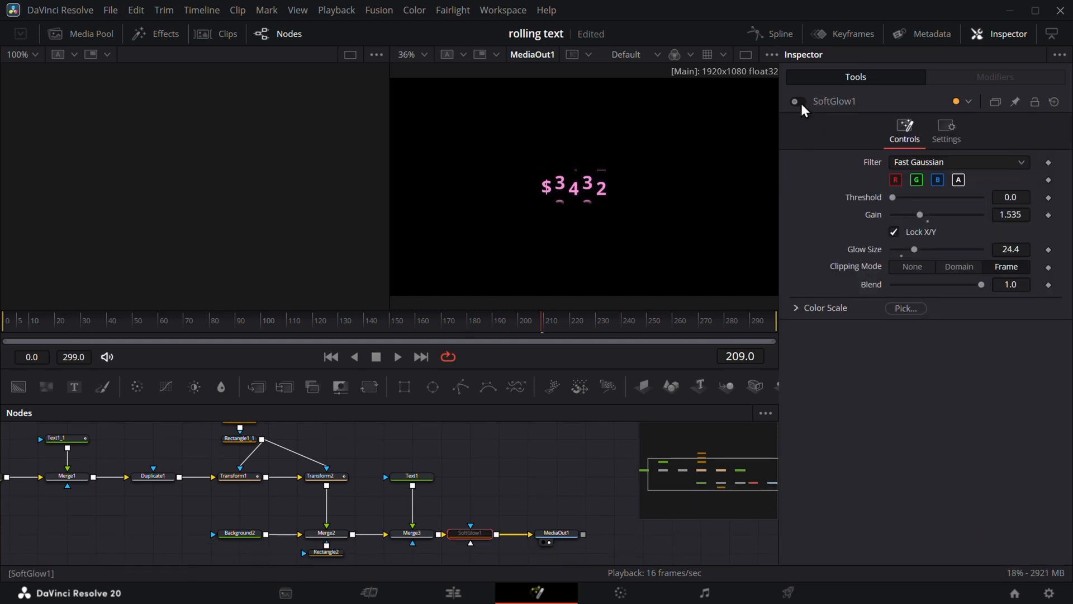
click(800, 101)
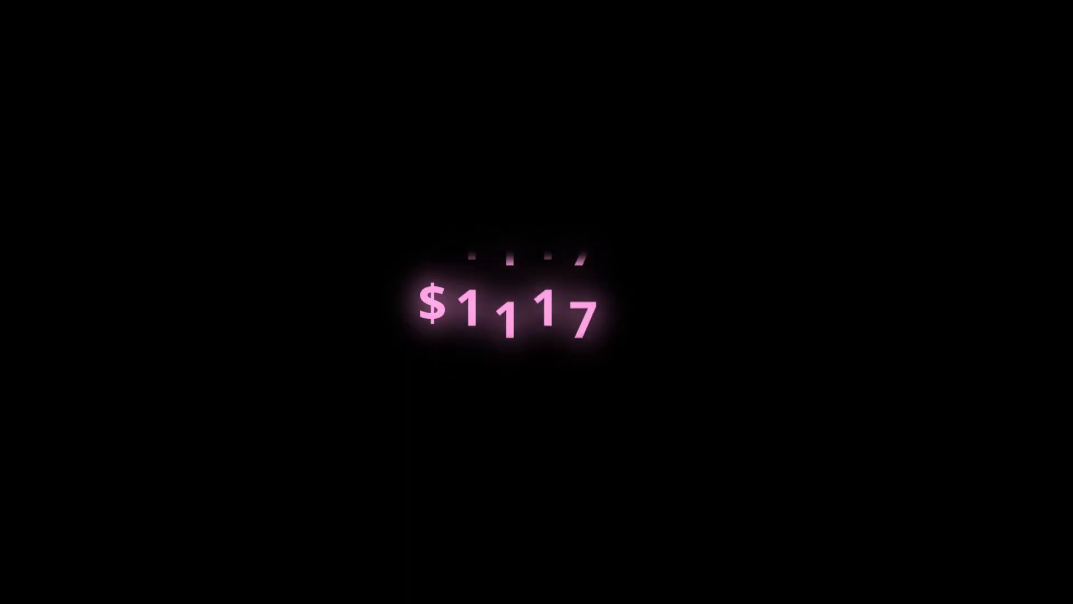